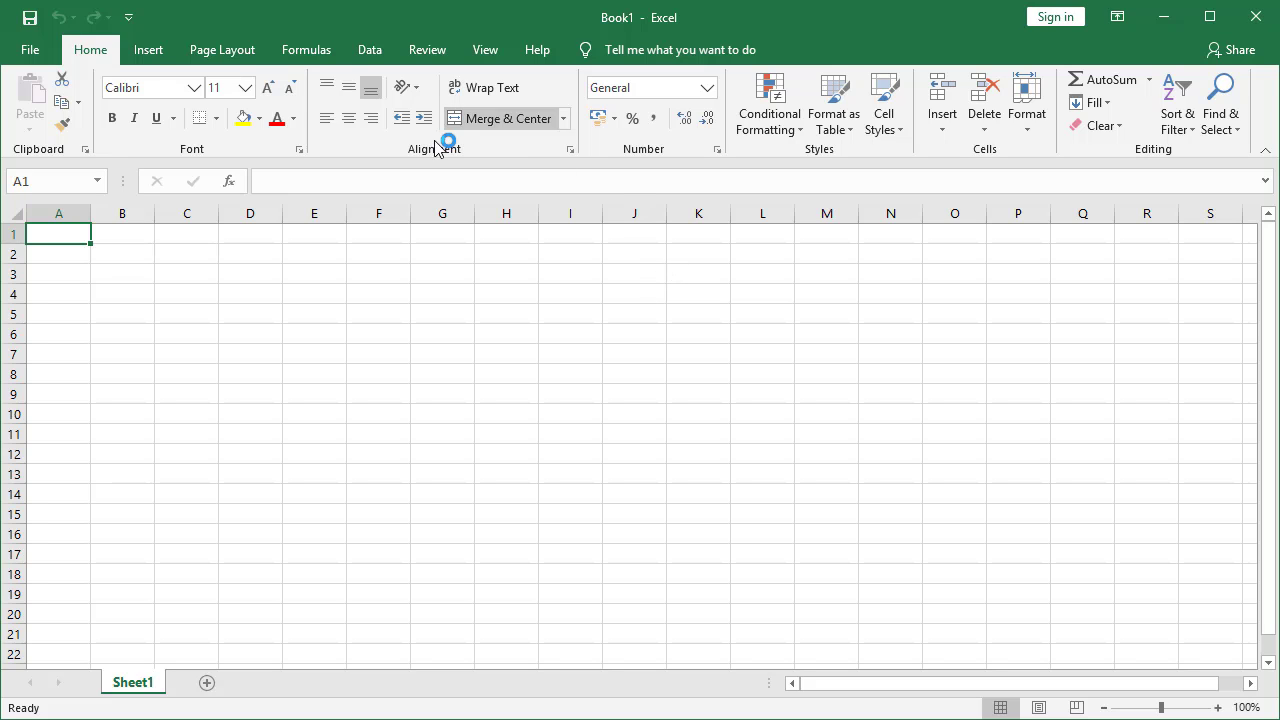
# Insert a Text Box shape and drag it from about J2 to S22 on Sheet1
pyautogui.click(156, 52)
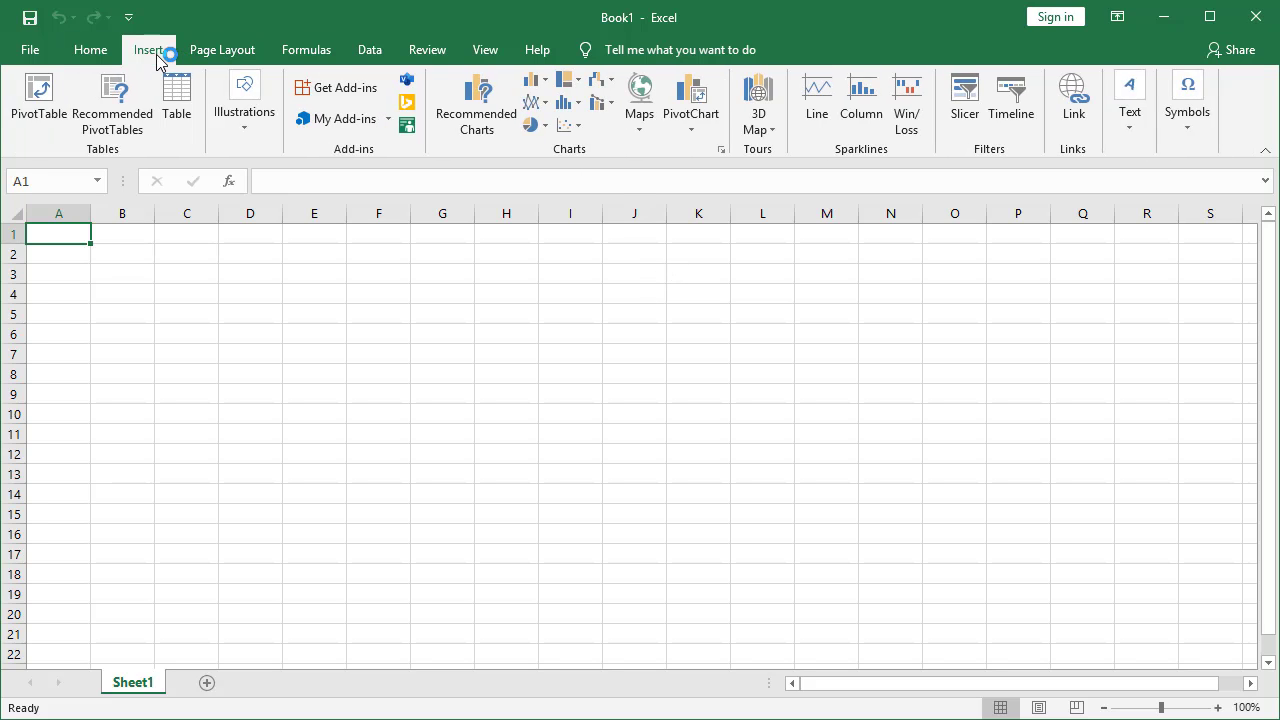
pyautogui.click(247, 142)
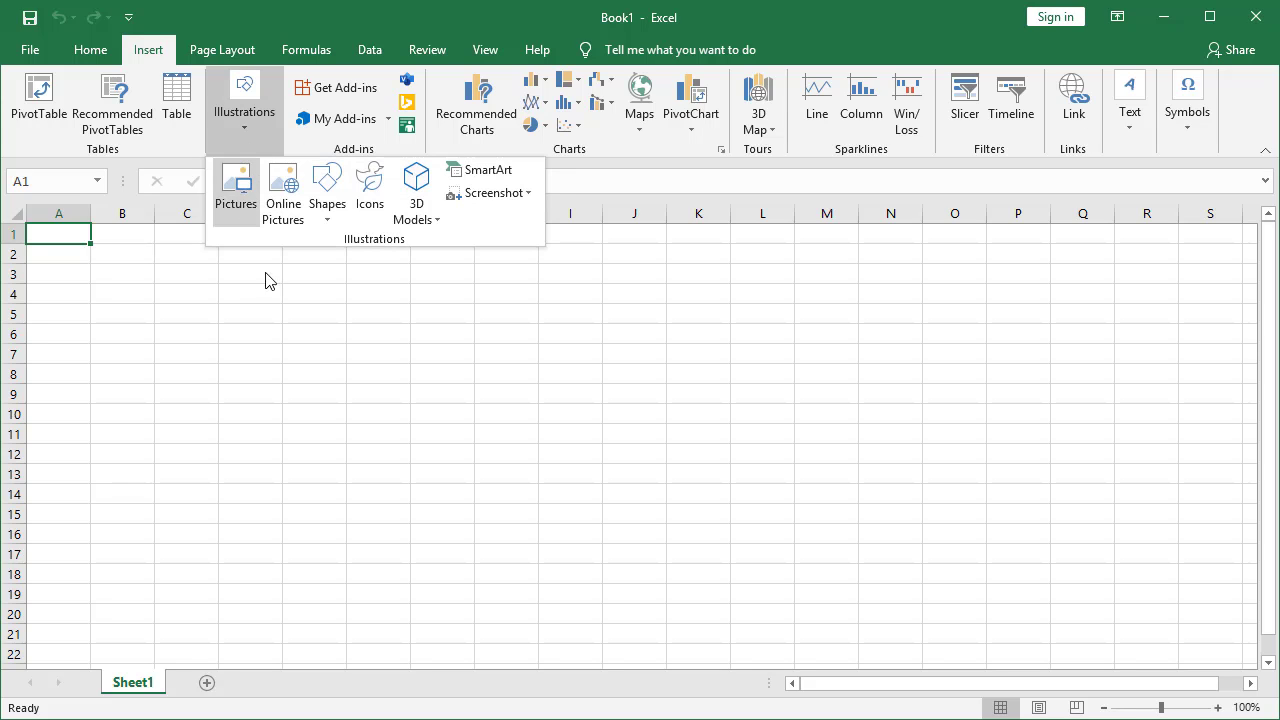
pyautogui.click(326, 206)
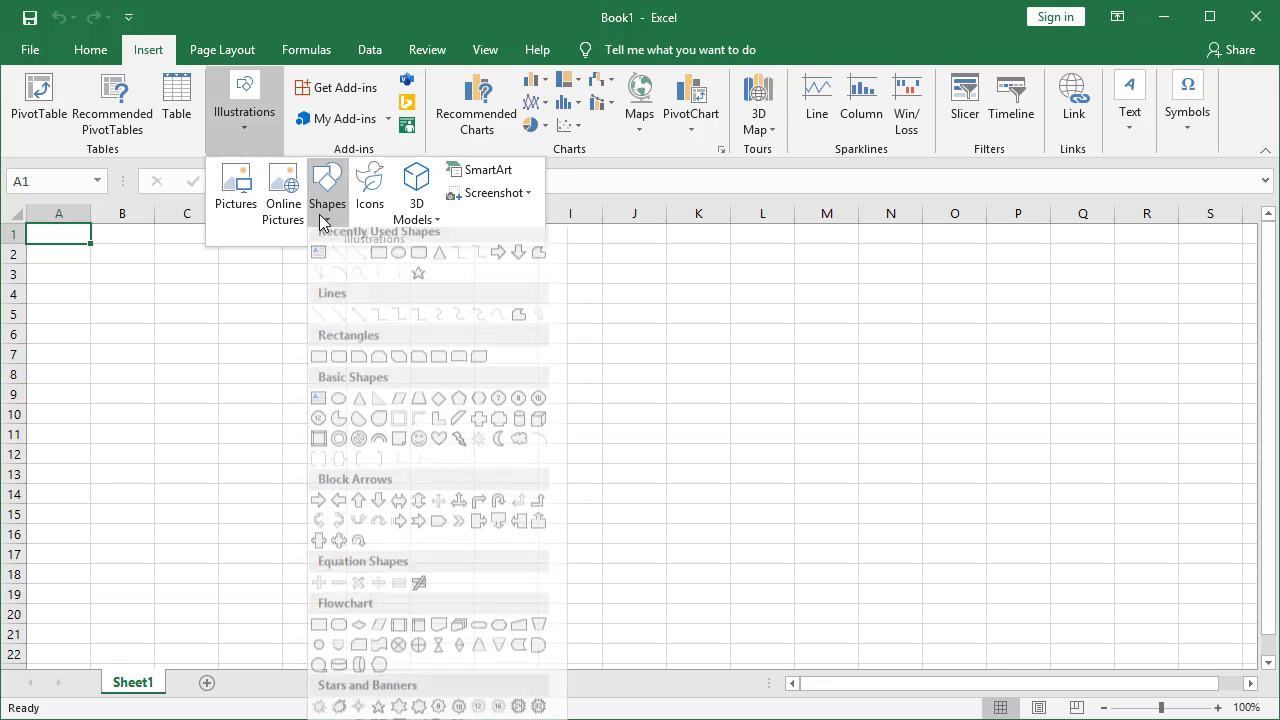
pyautogui.click(319, 262)
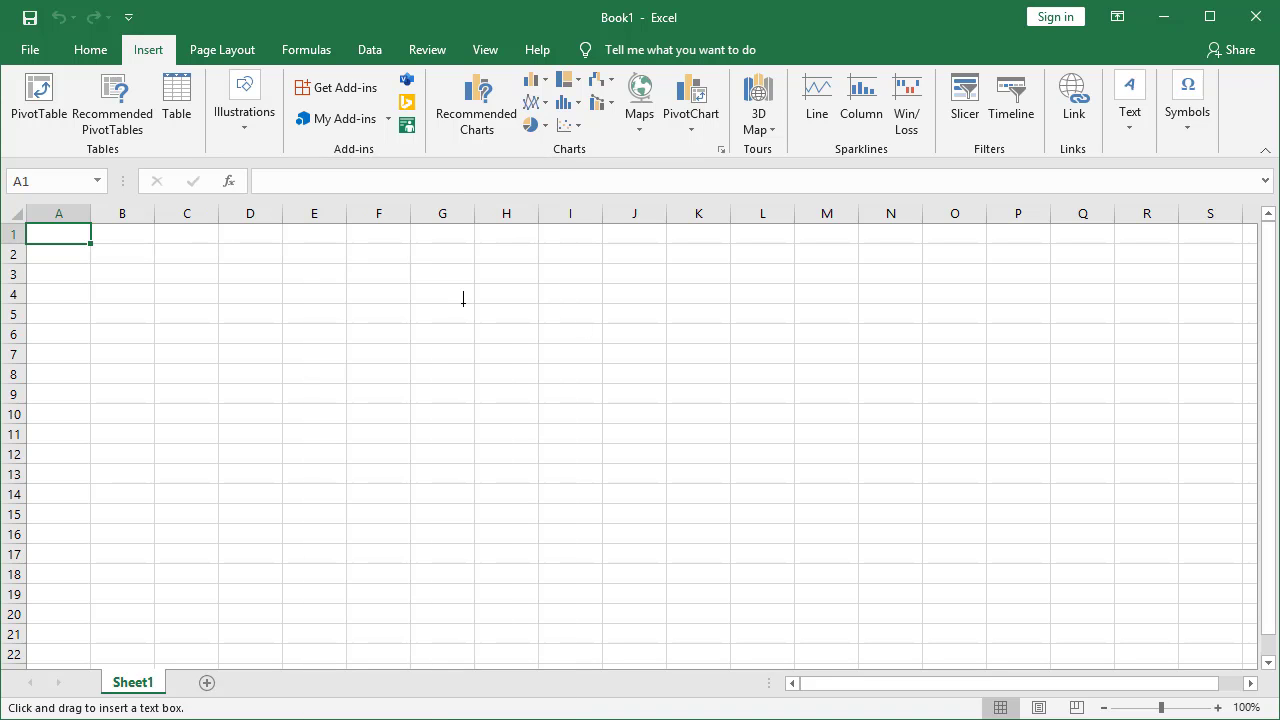
pyautogui.moveTo(639, 251); pyautogui.dragTo(1215, 655)
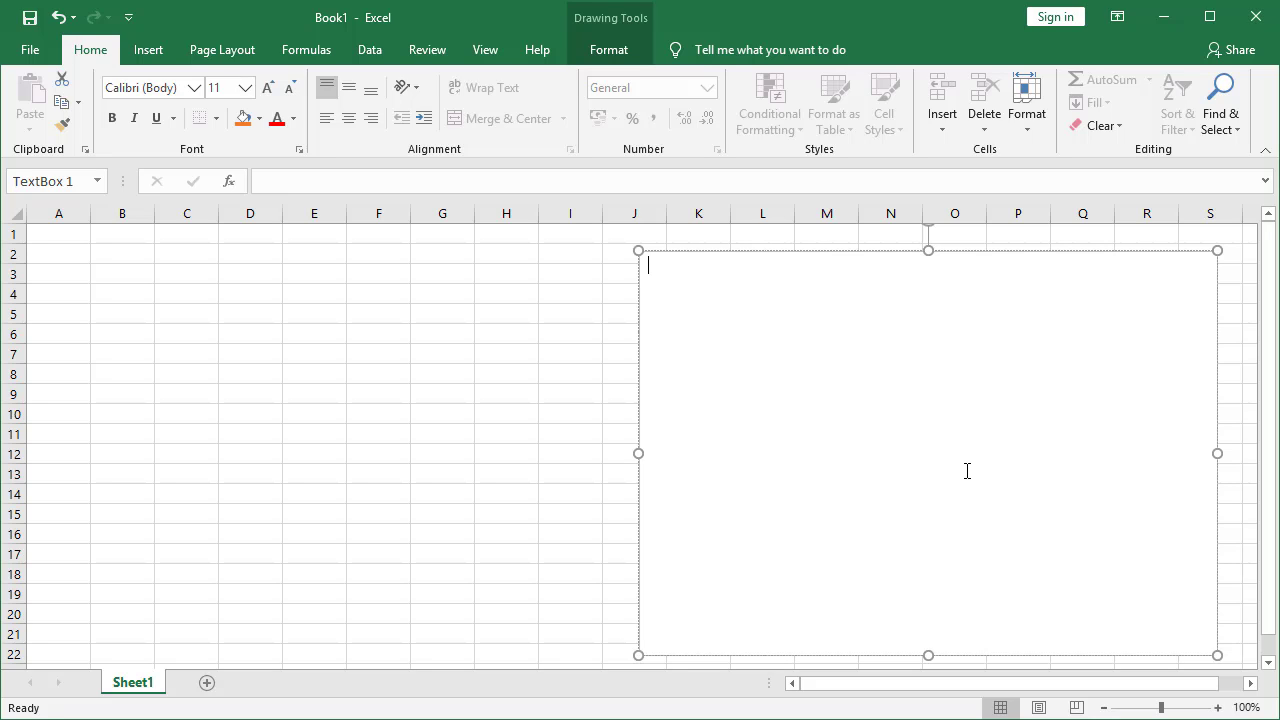
# Type =VLOOKUP(data_kunci;Tabel_induk;nomor_kolom) into the text box
pyautogui.write('=VLOOKUP(data_kunci;')
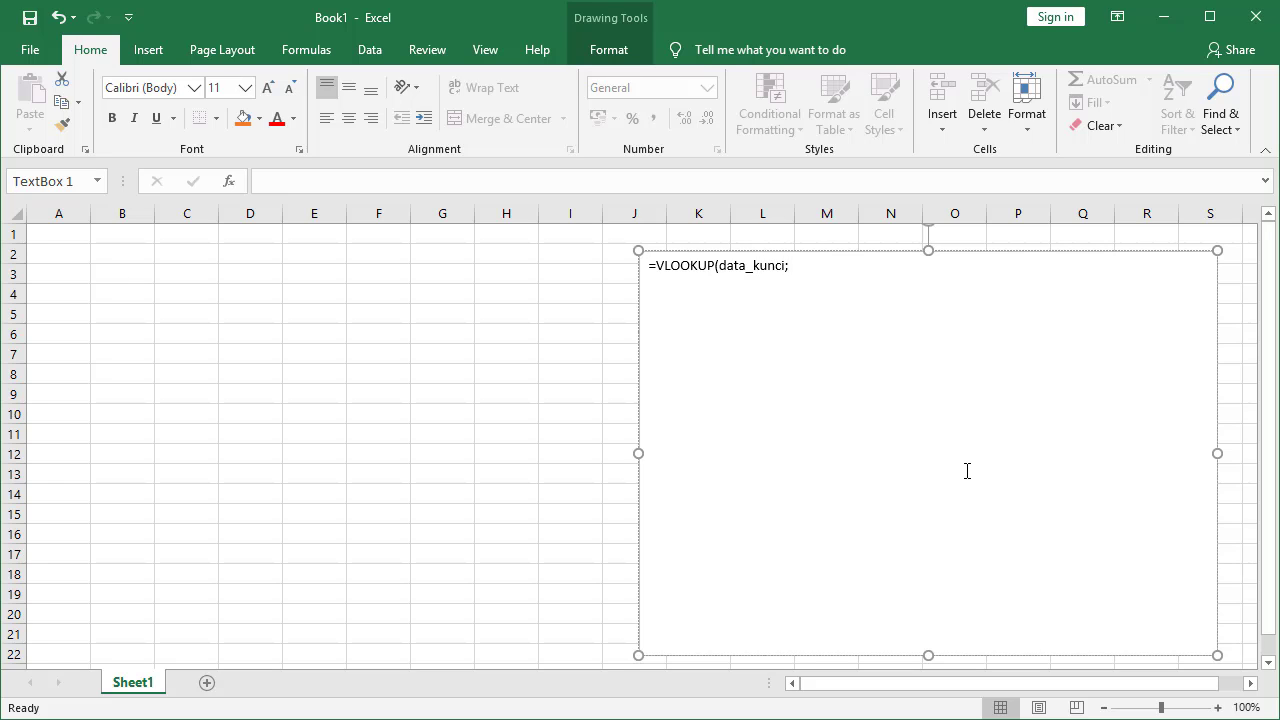
pyautogui.write('Tabel_induk;nomor_kolom)')
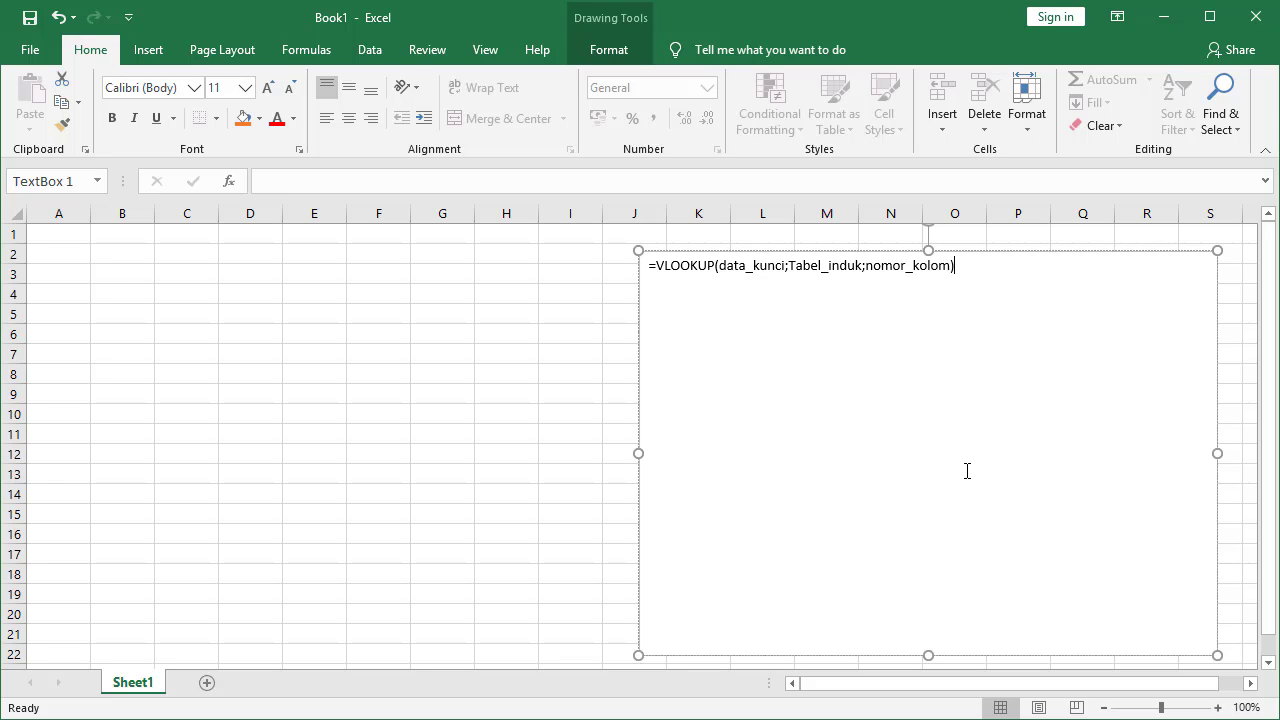
# Raise the text box font from 11 to 16 with three Increase Font Size steps
pyautogui.click(1057, 251)
pyautogui.click(270, 90)
pyautogui.click(270, 90)
pyautogui.click(270, 90)
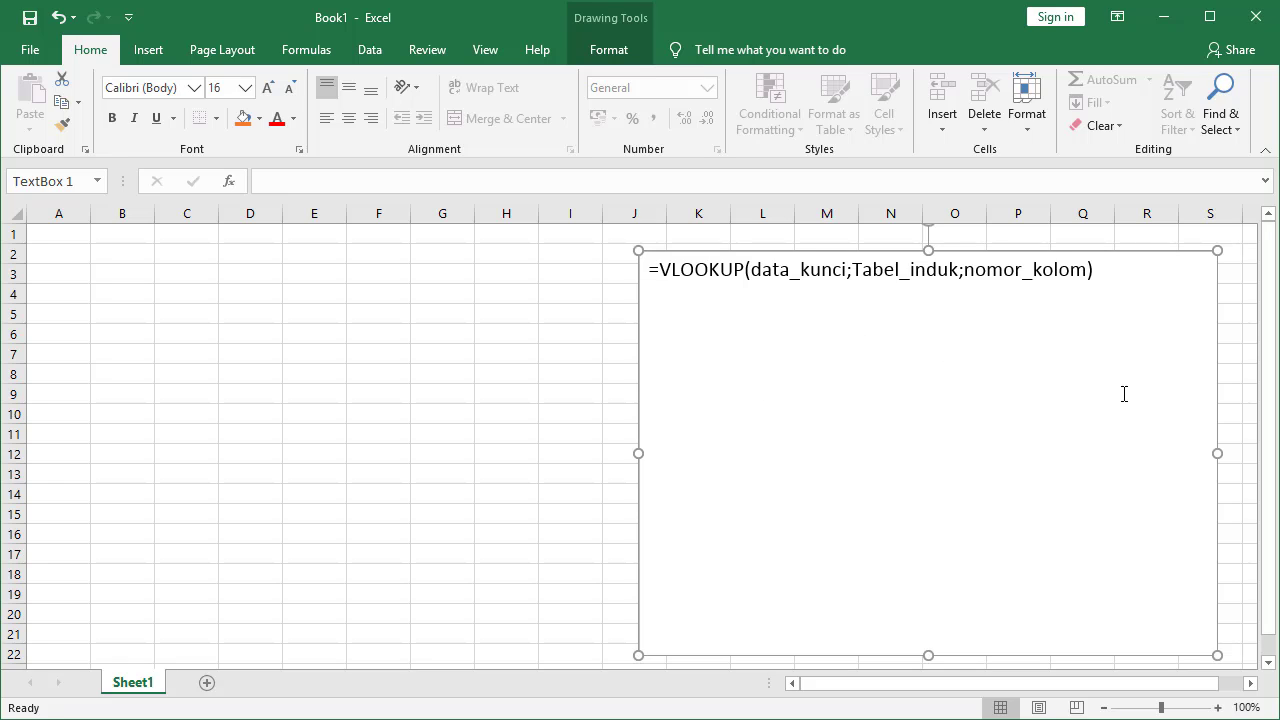
pyautogui.click(1124, 272)
# Add '1. Harus ada 2 tabel atau lebih' and '2. Harus ada data yang sama antara tabel induk dan tabel laporan'
pyautogui.press('Return')
pyautogui.write('1. Harus ada 2 ')
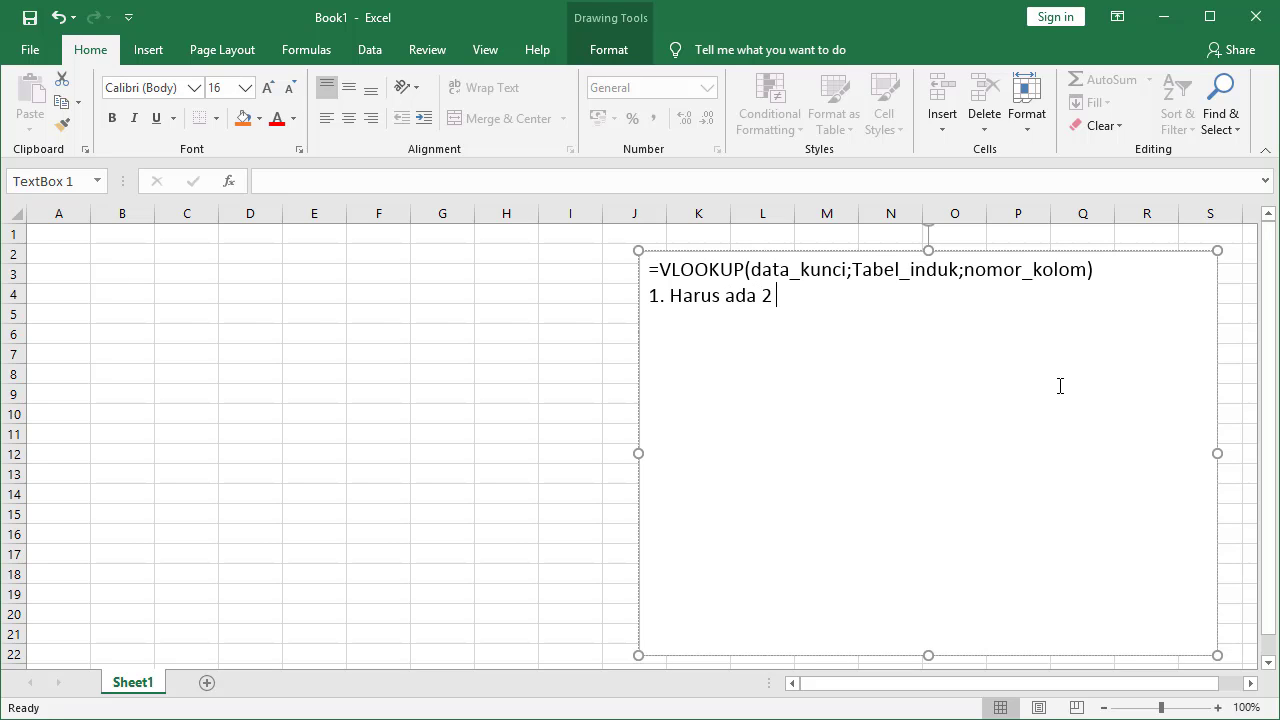
pyautogui.write('tabel atau lebih')
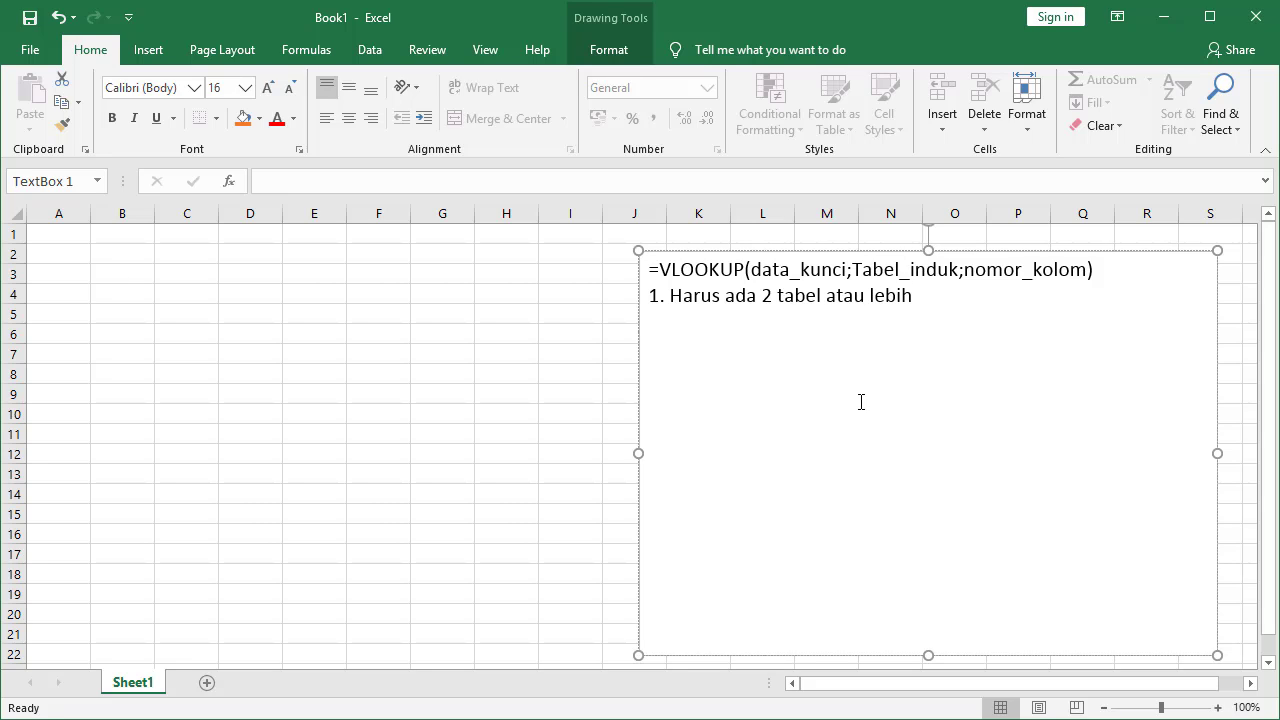
pyautogui.press('Return')
pyautogui.write('2')
pyautogui.write('. Harus ada data yang sam')
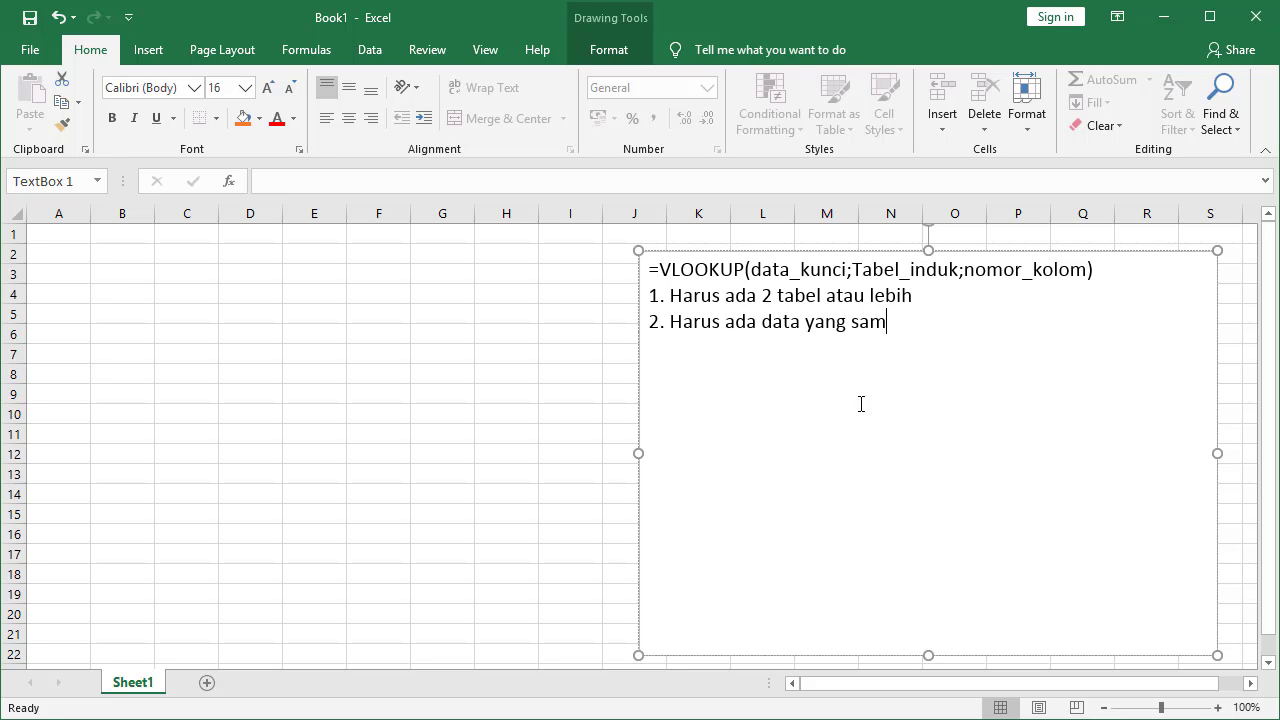
pyautogui.write('a antara tabelk')
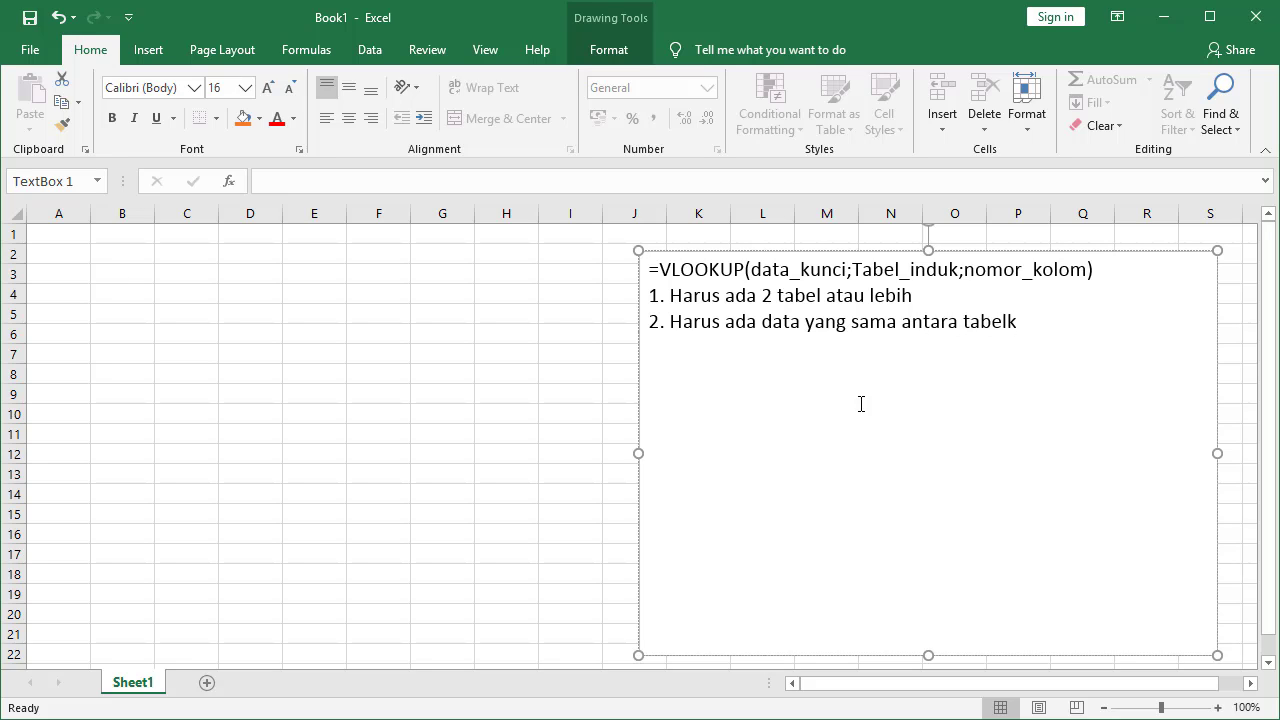
pyautogui.press('BackSpace')
pyautogui.write('induk dan tabel')
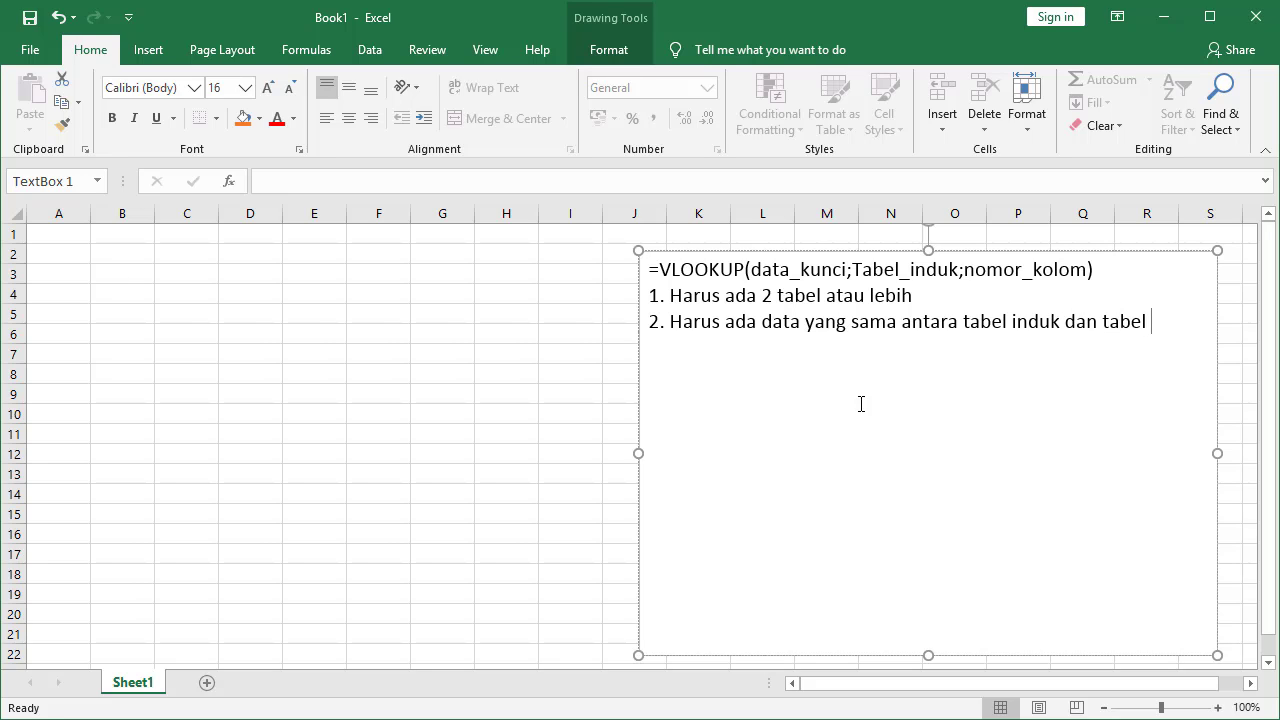
pyautogui.write(' laporan')
# Add lines '3. Tabel Induk datanya diurutkan' and '4. Tabel Induk diberi nama'
pyautogui.press('Return')
pyautogui.write('3.')
pyautogui.write('Tabel Ind')
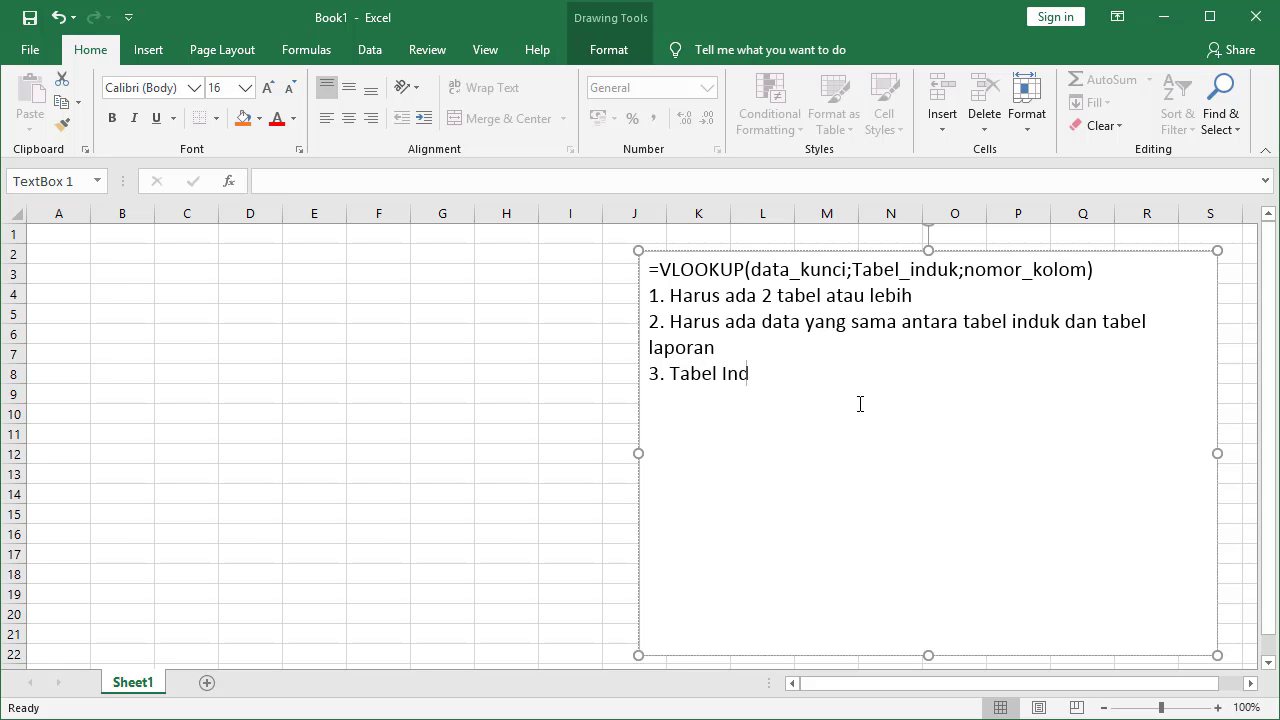
pyautogui.write('uk datanya diurutkan')
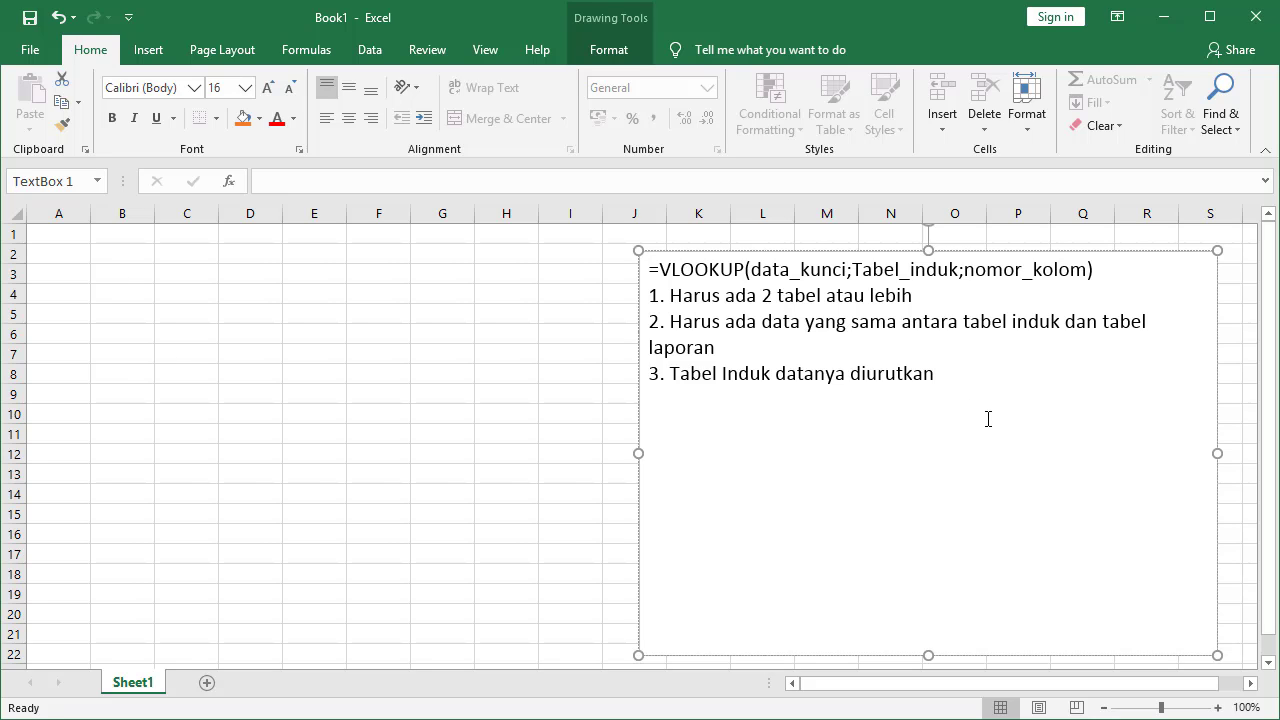
pyautogui.click(988, 419)
pyautogui.write('4. Tabel Induk dibe')
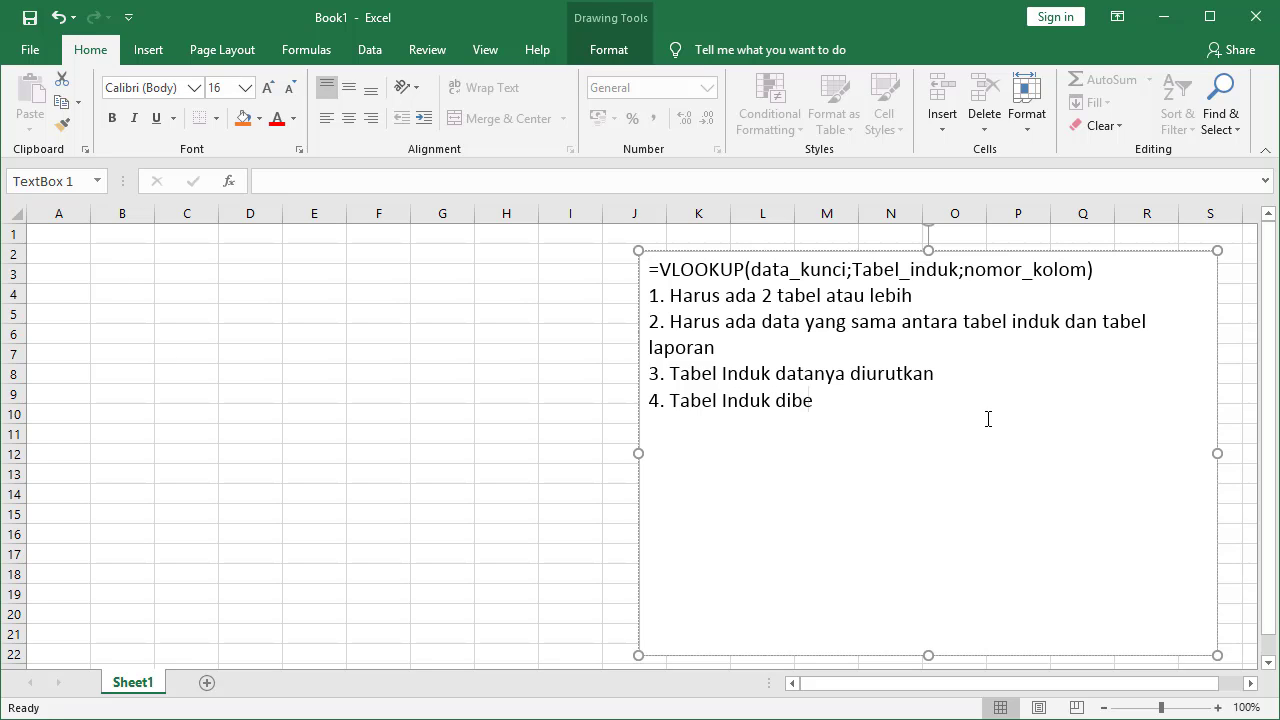
pyautogui.write('ri nama')
# Add Sheet2, then on Sheet1 enter the title 'Tabel Barang' in A1
pyautogui.click(208, 688)
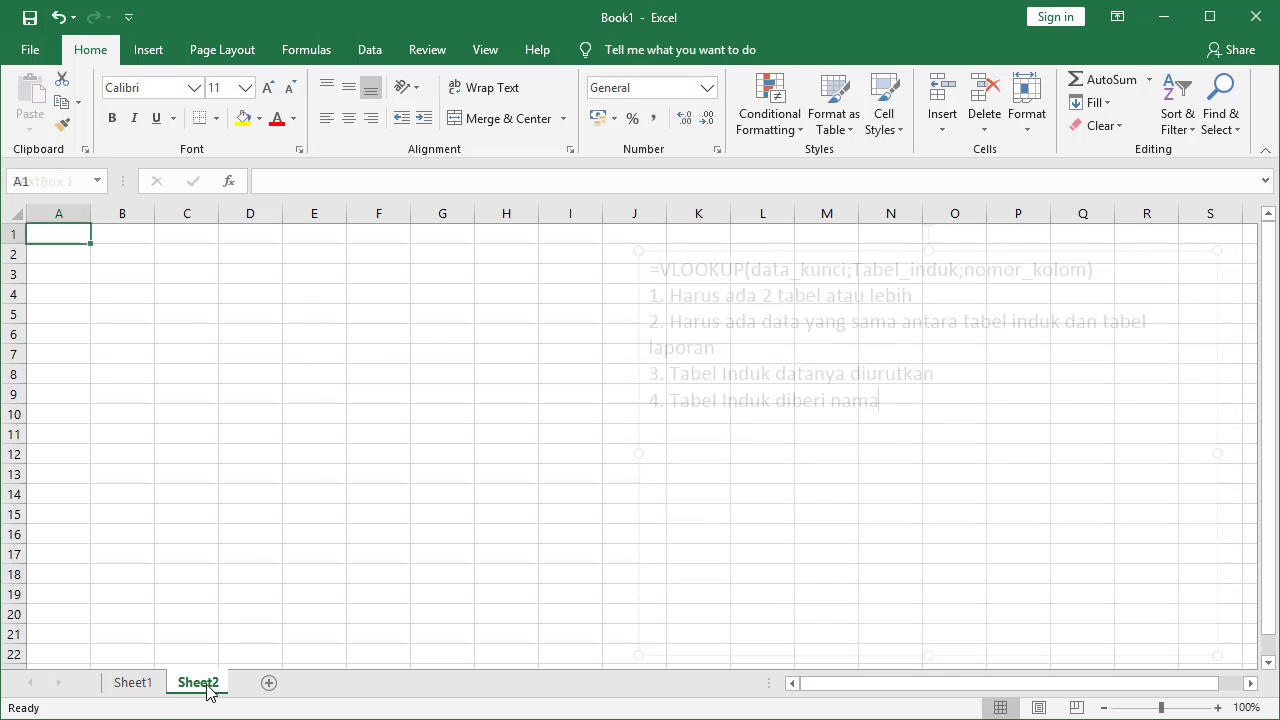
pyautogui.click(136, 684)
pyautogui.click(70, 252)
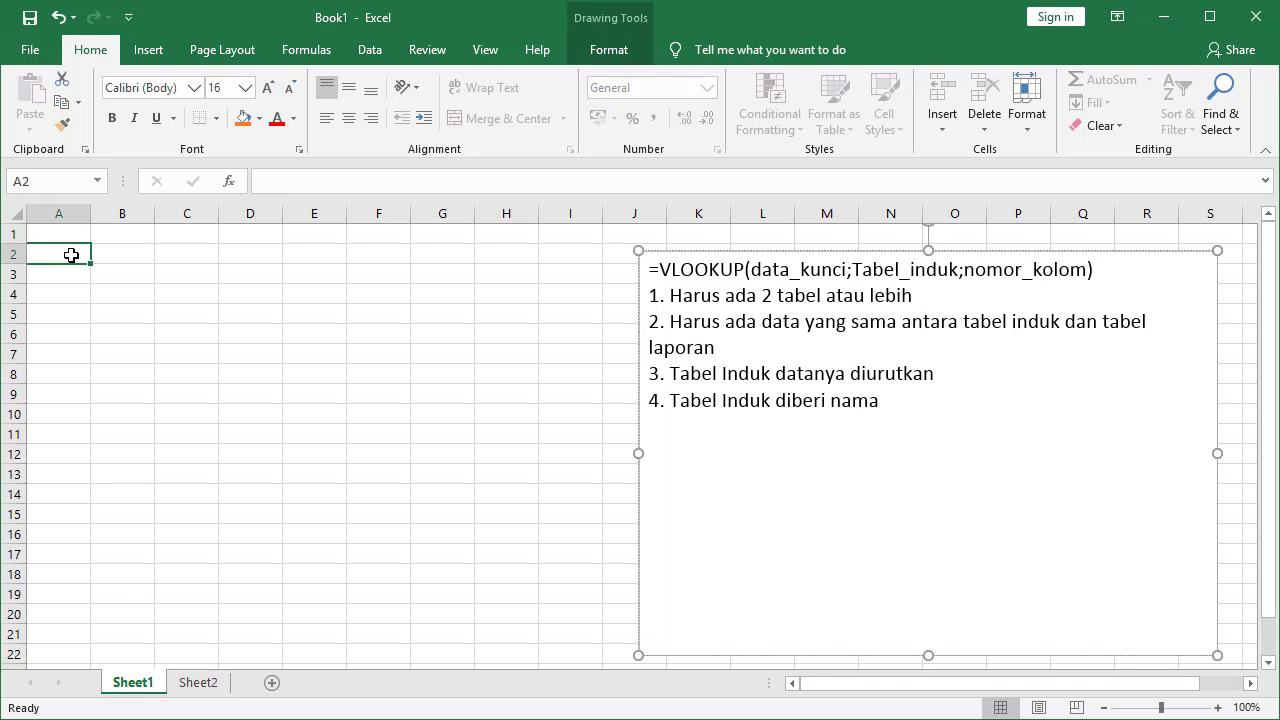
pyautogui.click(69, 236)
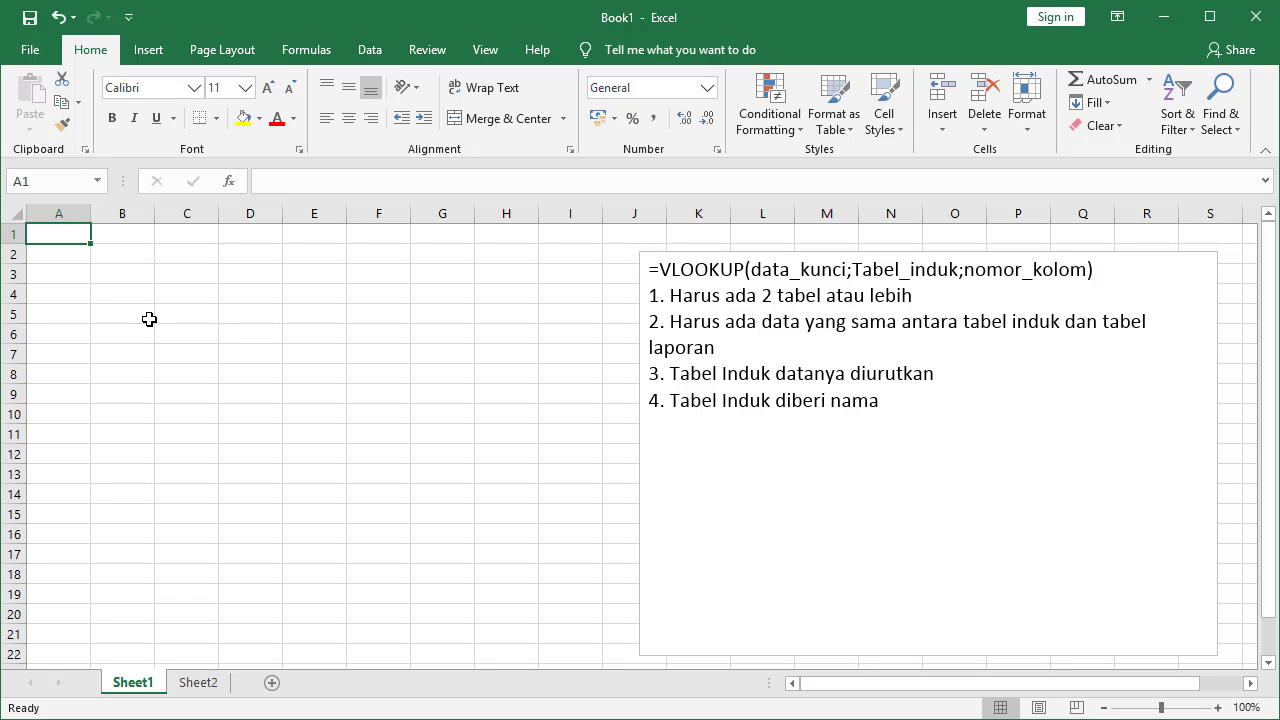
pyautogui.write('Tabel ')
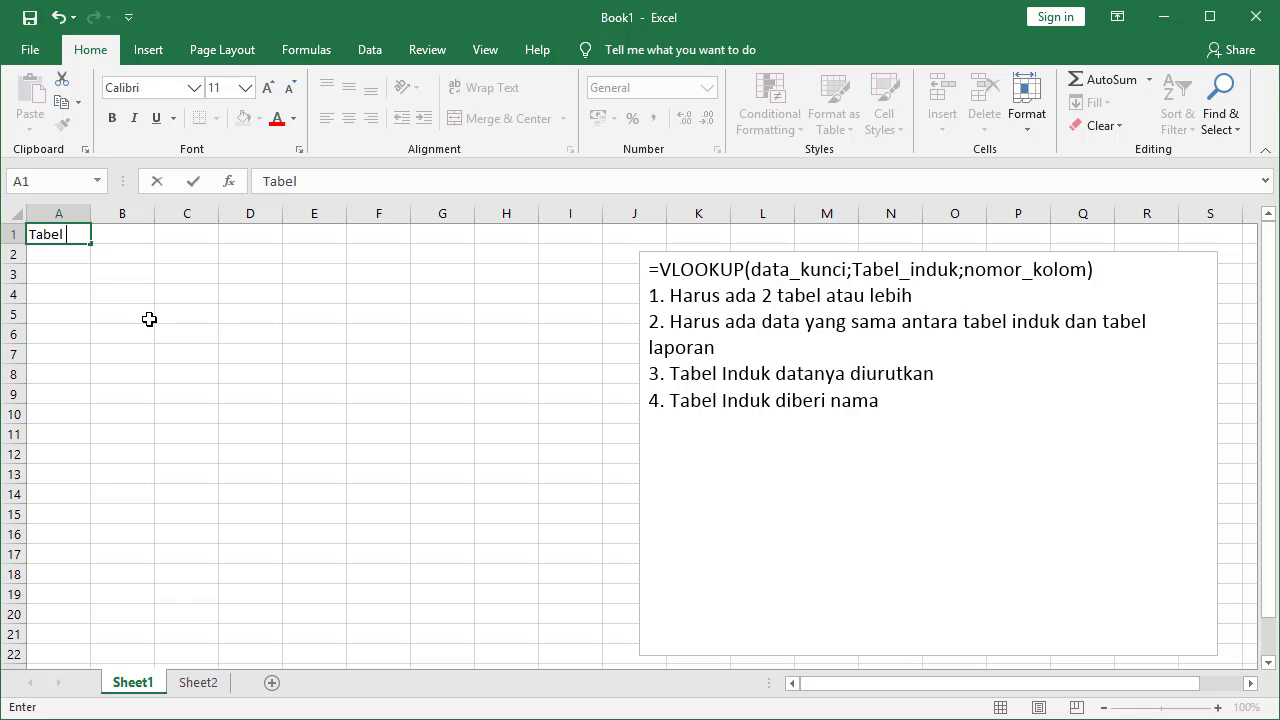
pyautogui.write('Barang')
pyautogui.press('Return')
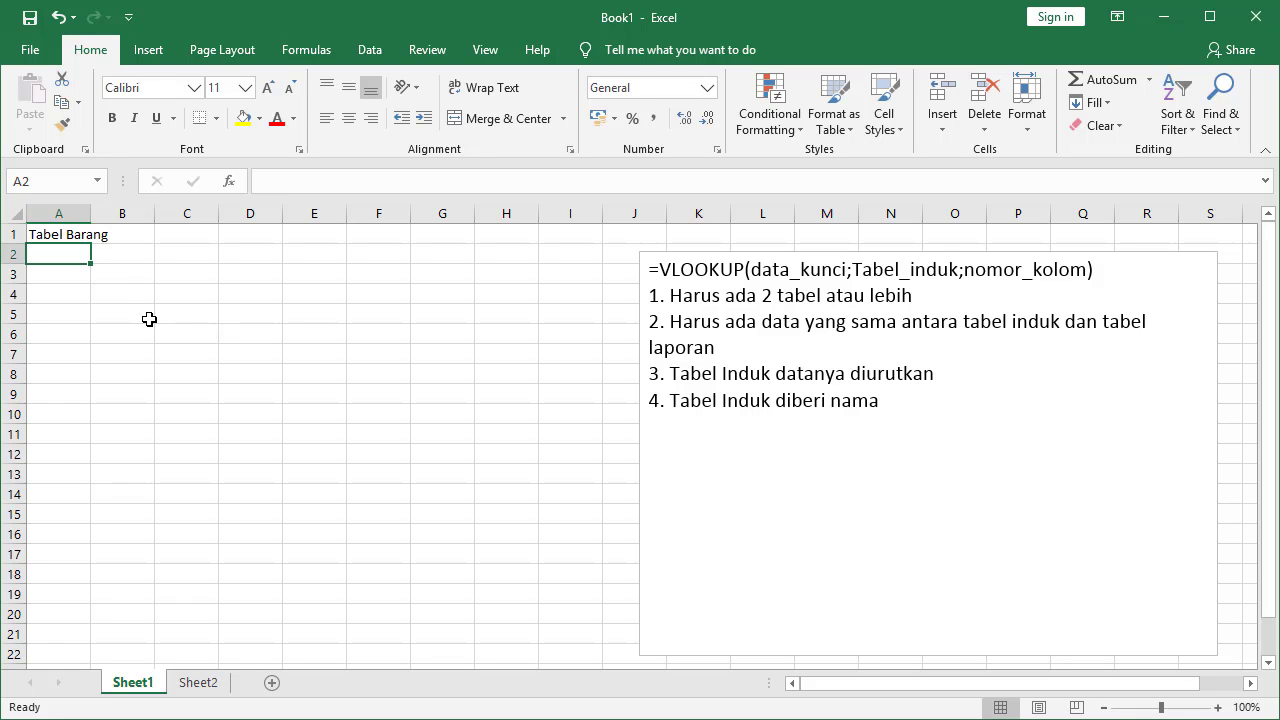
# Enter headers Kode, Nama Barang, Jenis Barang in A2:C2 and widen columns B and D
pyautogui.write('Kode')
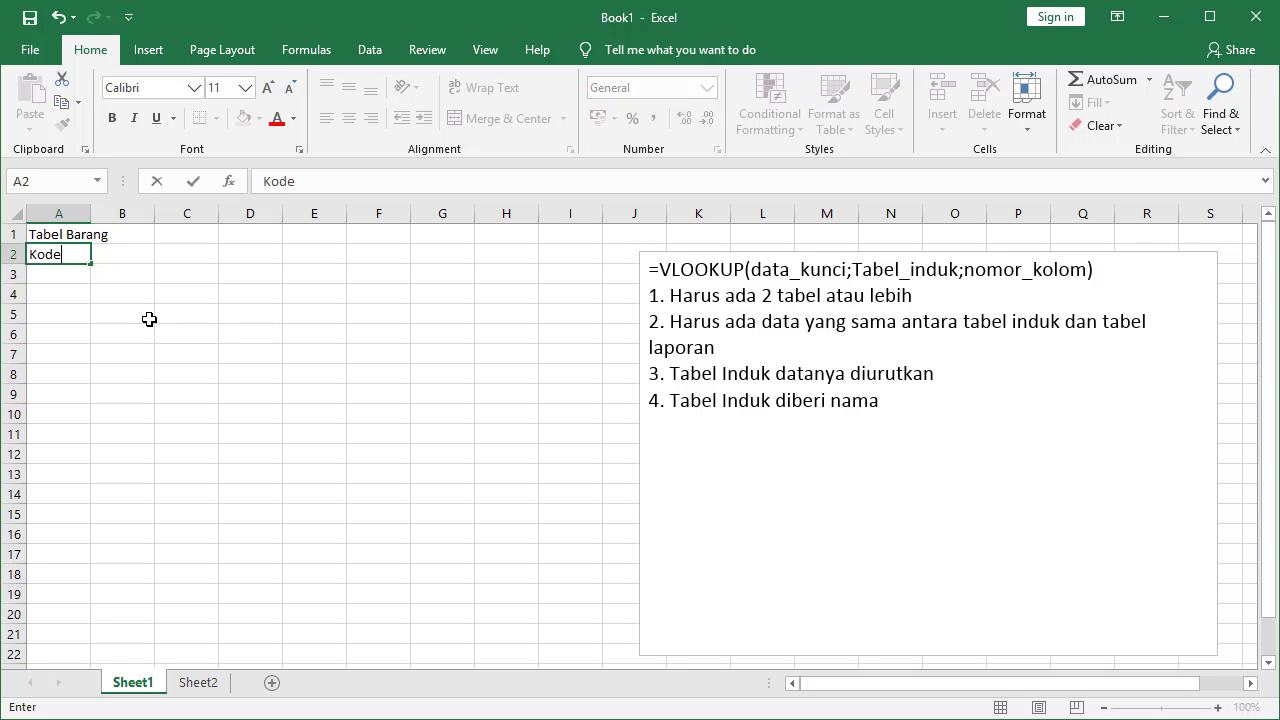
pyautogui.press('Tab')
pyautogui.write('Nama ')
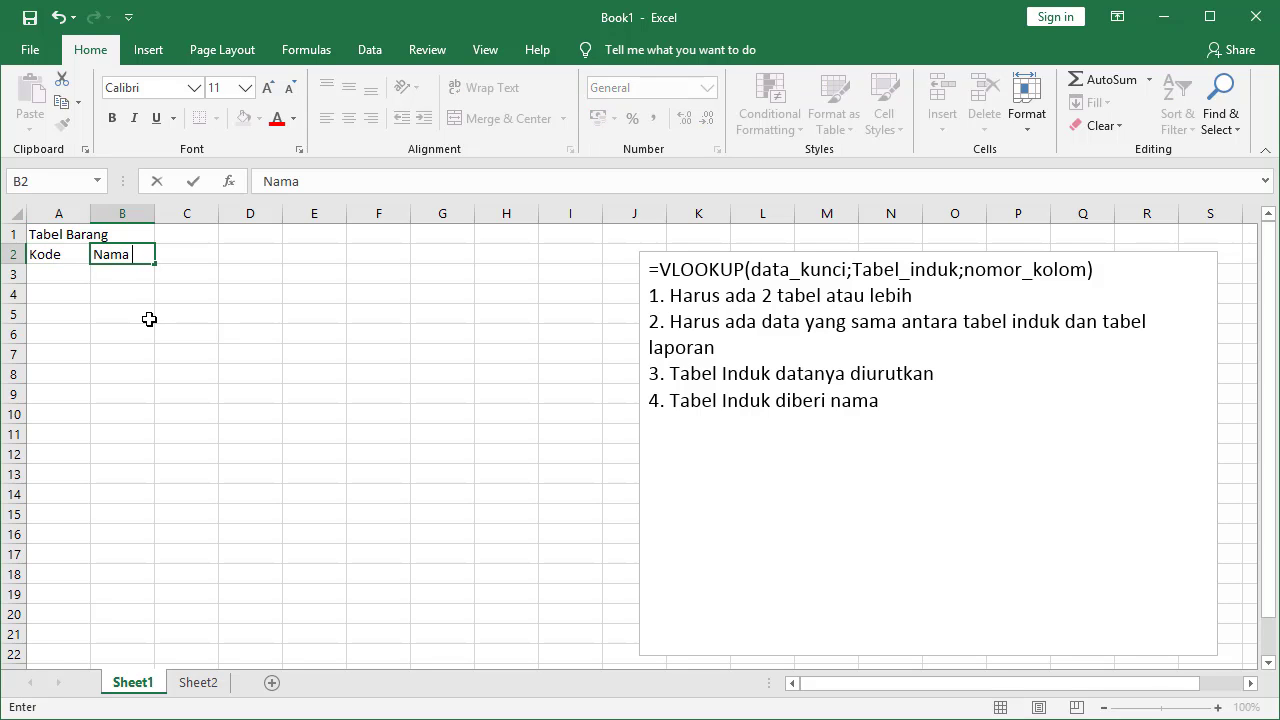
pyautogui.write('Barang')
pyautogui.press('Tab')
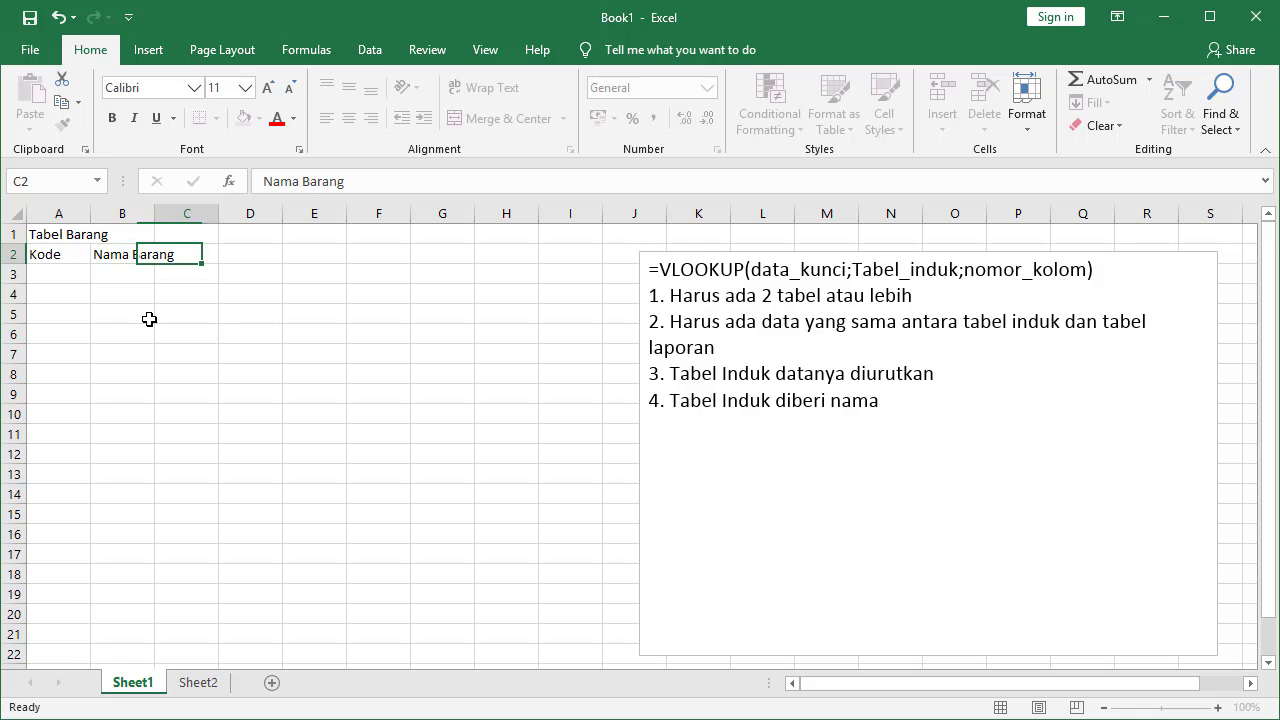
pyautogui.write('Jenis ')
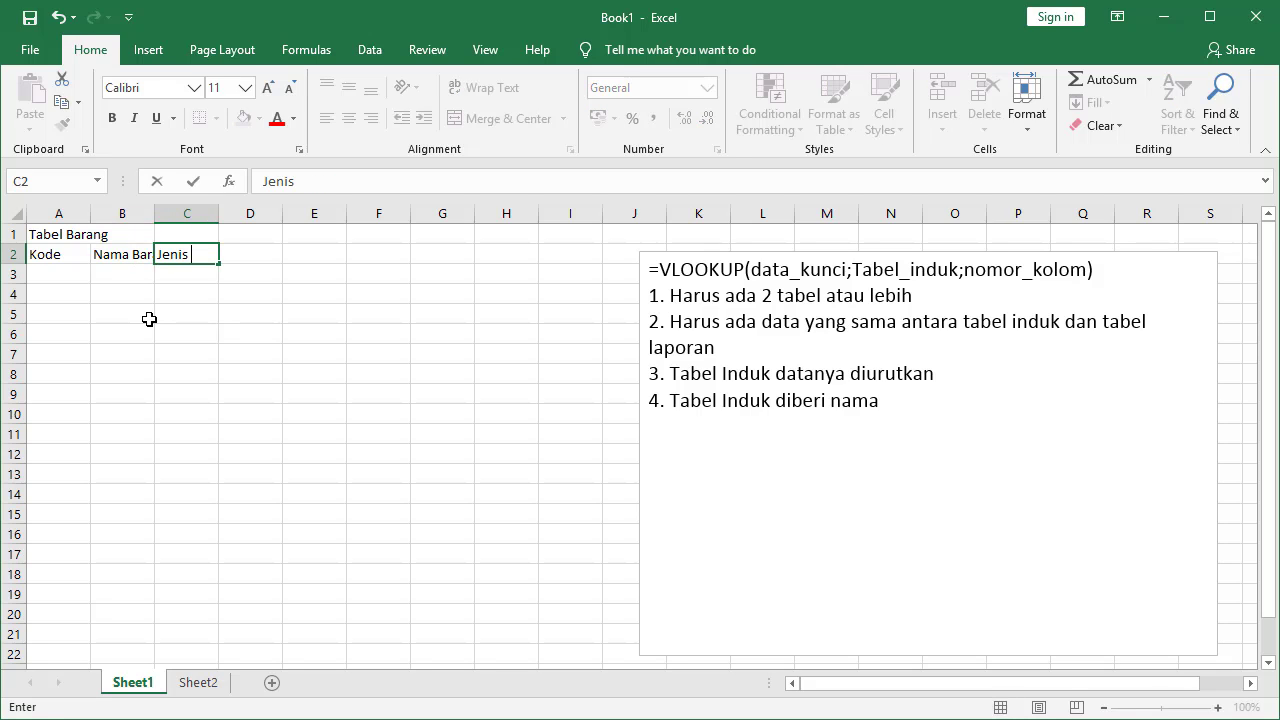
pyautogui.write('Barang')
pyautogui.click(157, 216)
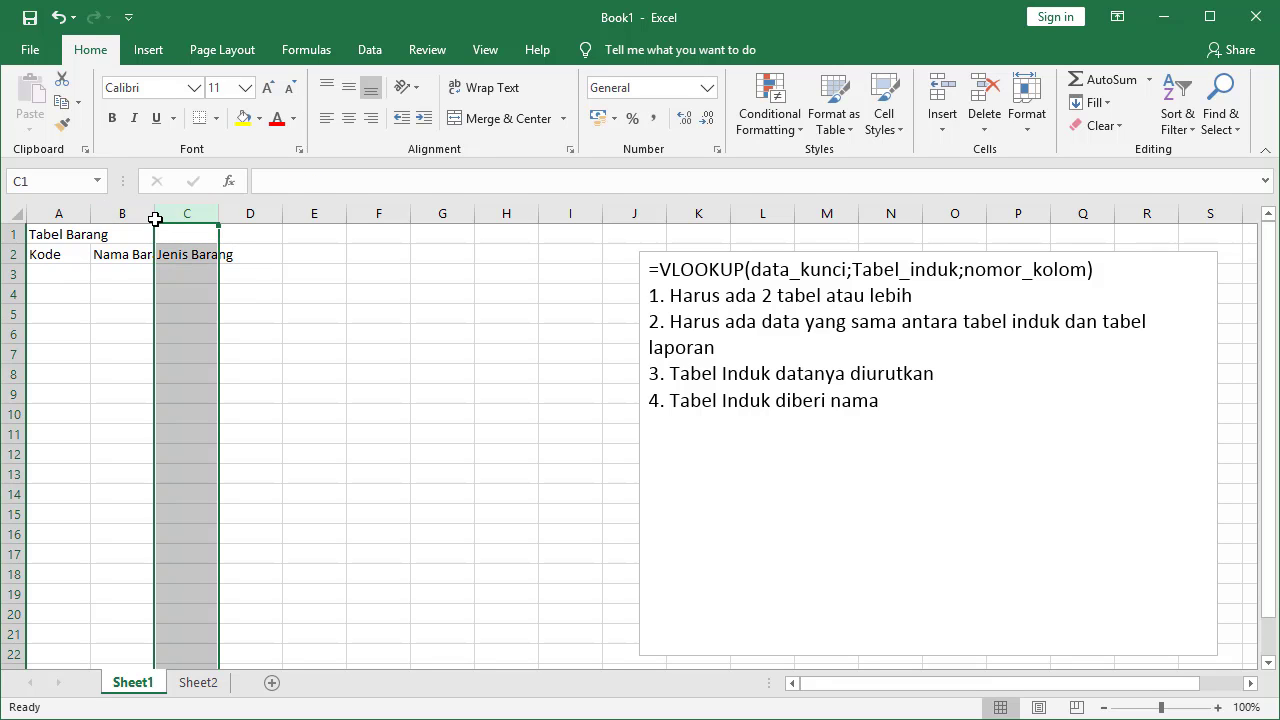
pyautogui.moveTo(155, 218); pyautogui.dragTo(360, 219)
pyautogui.click(329, 250)
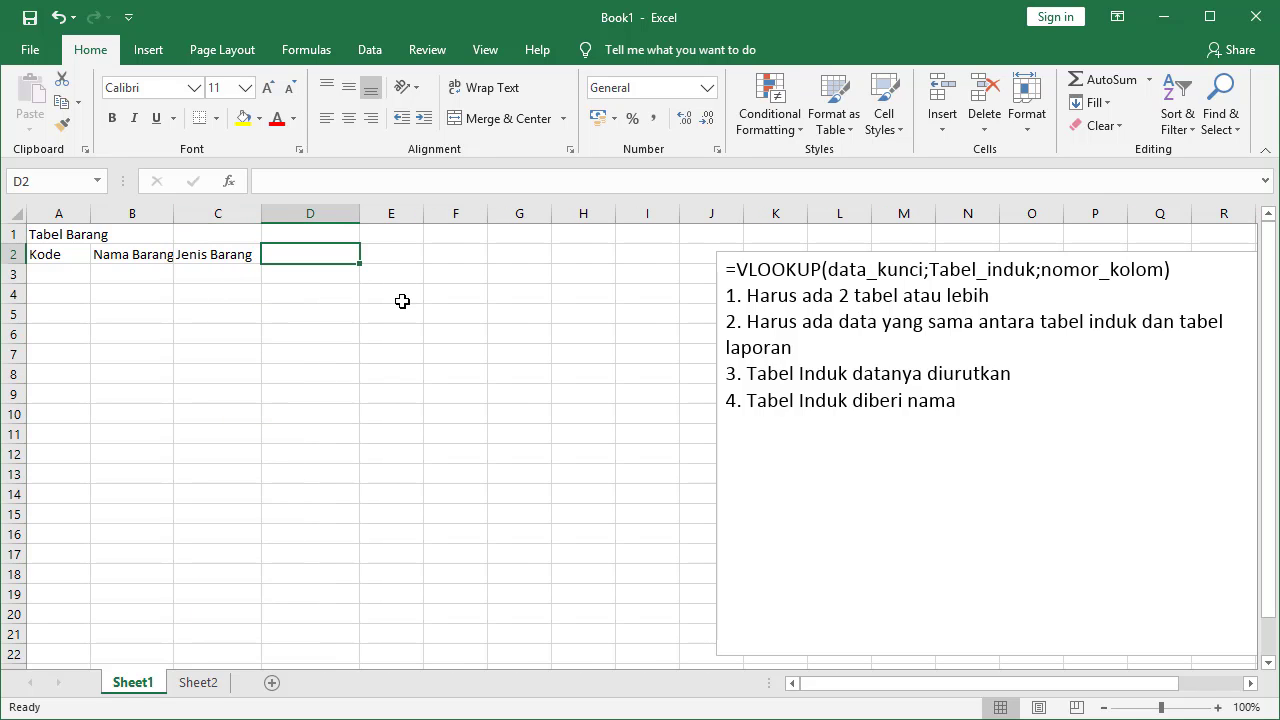
# Add the Harga Satuan header in D2 and row M, Meja, Mebel, 500000
pyautogui.write('Harga Sa')
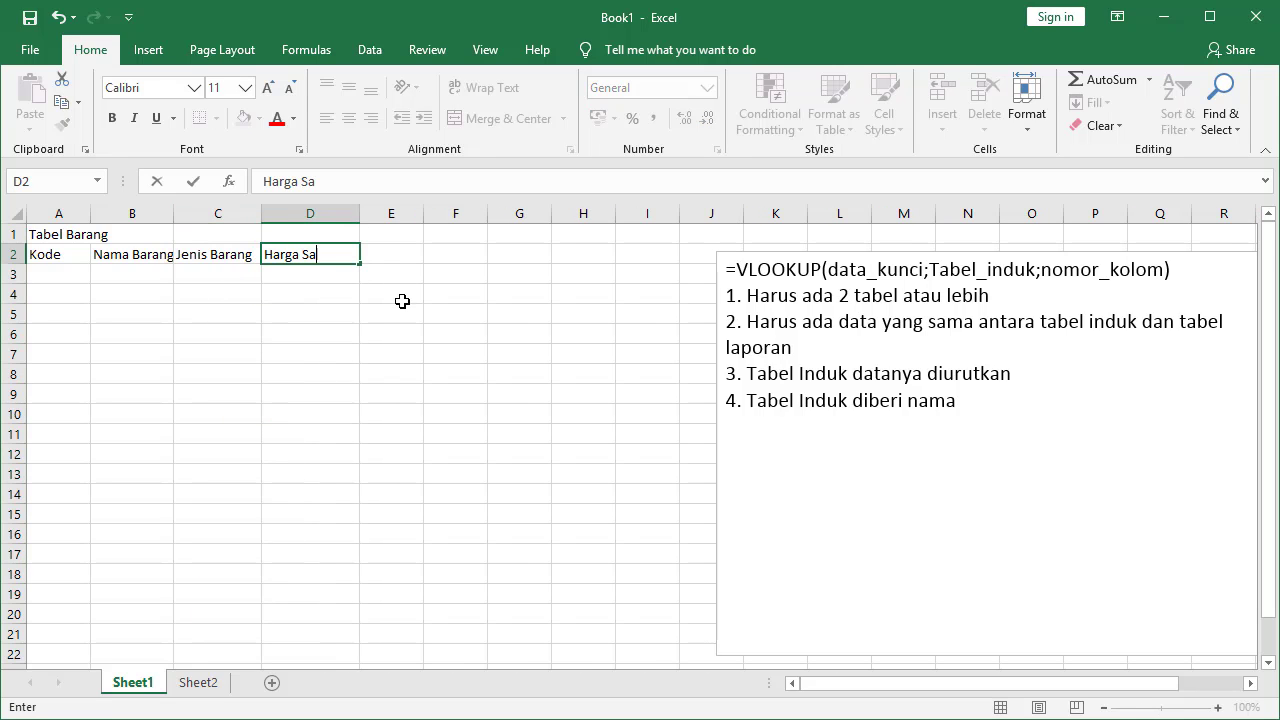
pyautogui.write('tuan')
pyautogui.press('Return')
pyautogui.press('Left')
pyautogui.press('Left')
pyautogui.press('Left')
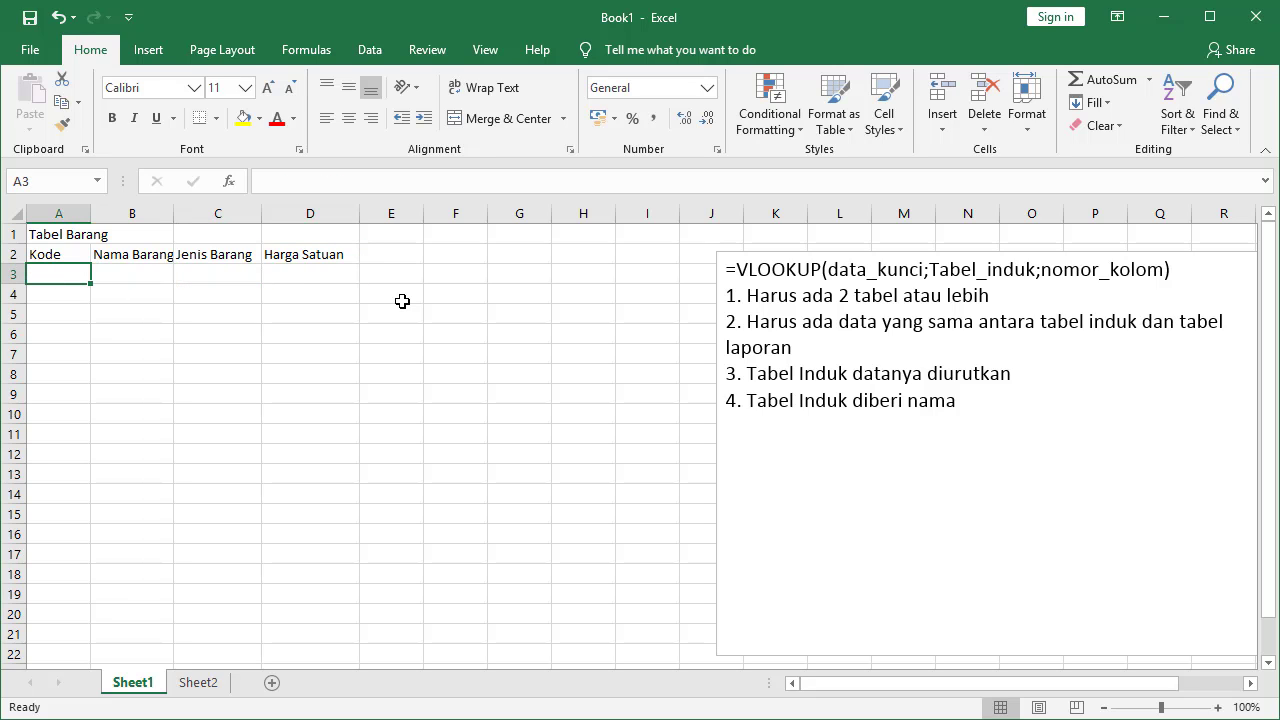
pyautogui.write('M')
pyautogui.press('Tab')
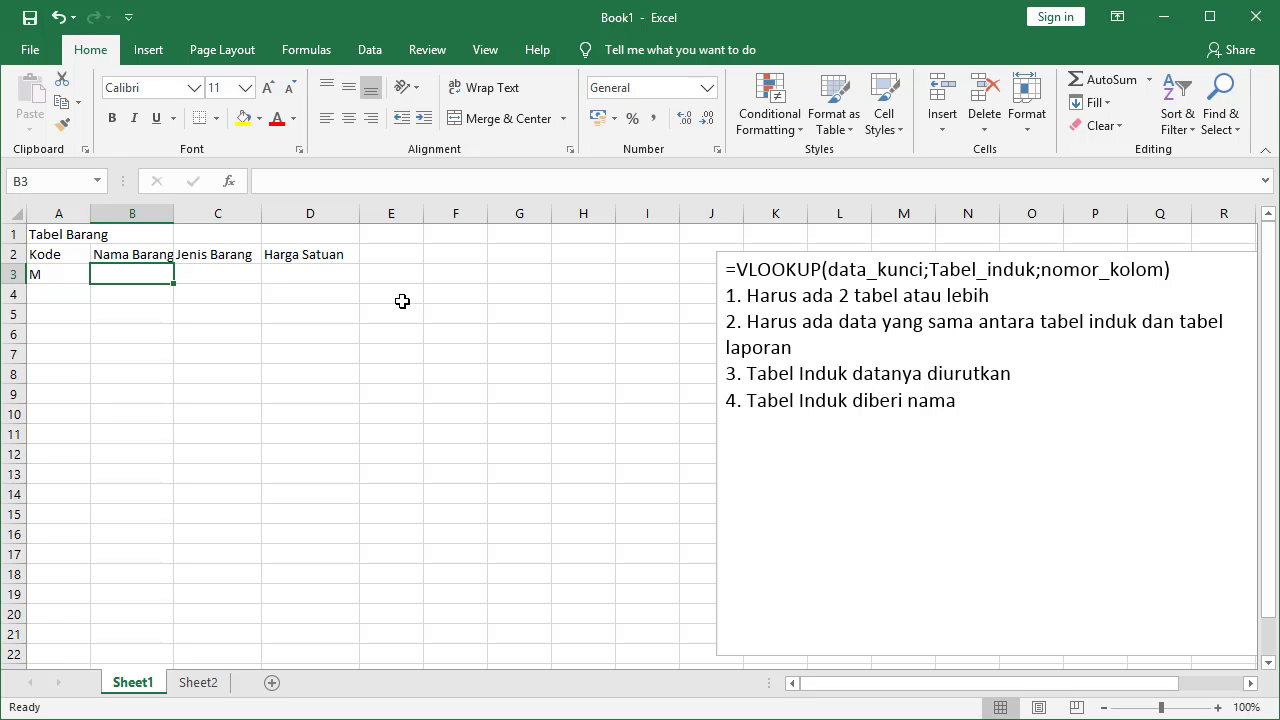
pyautogui.write('Meja')
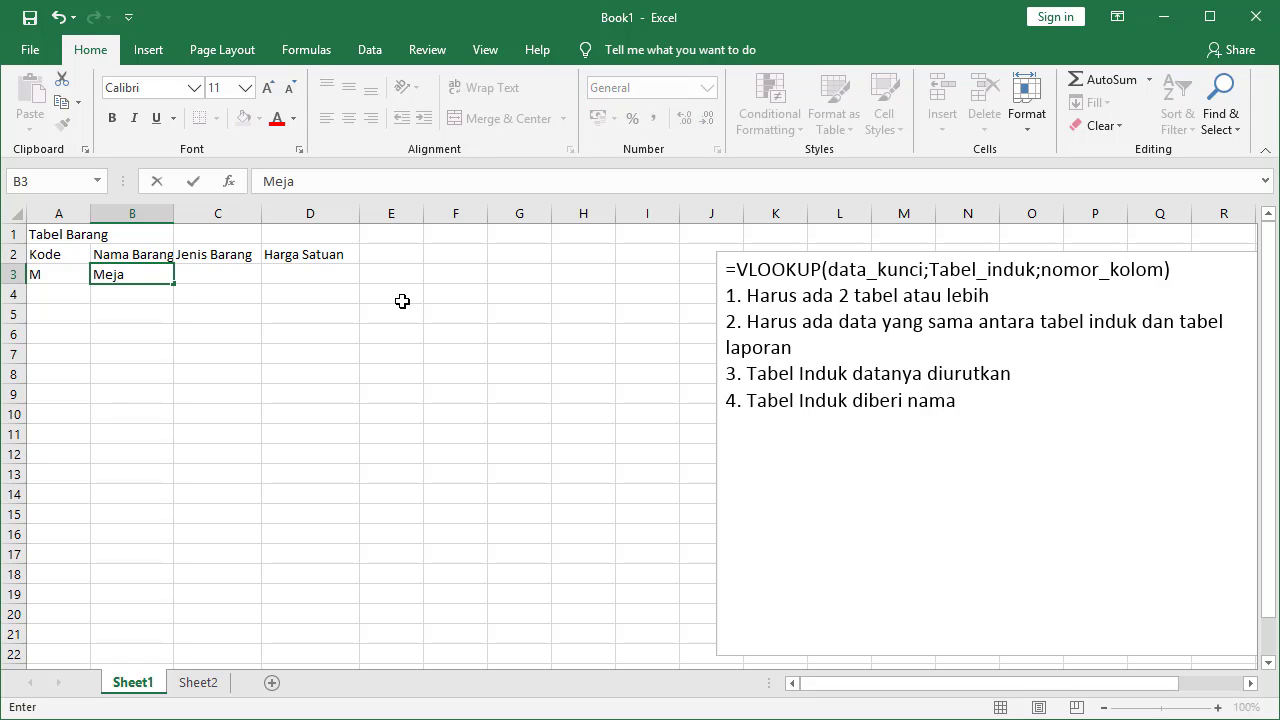
pyautogui.press('Tab')
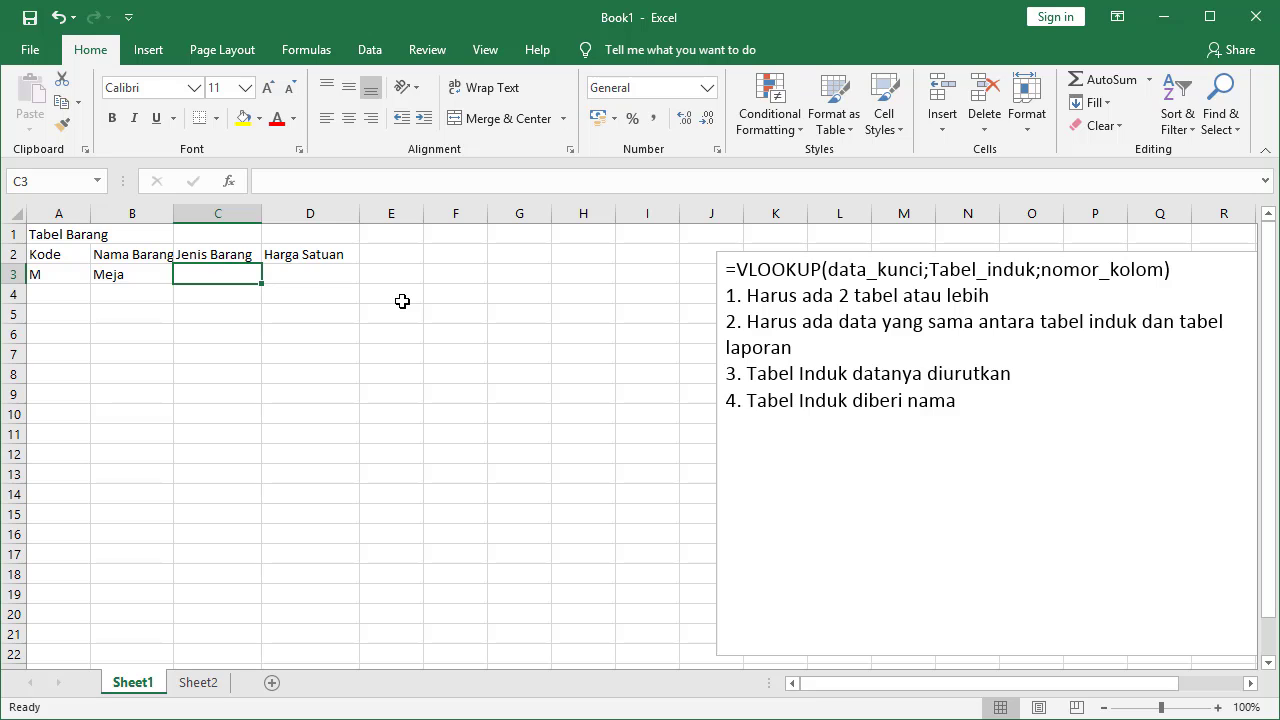
pyautogui.write('Mebel')
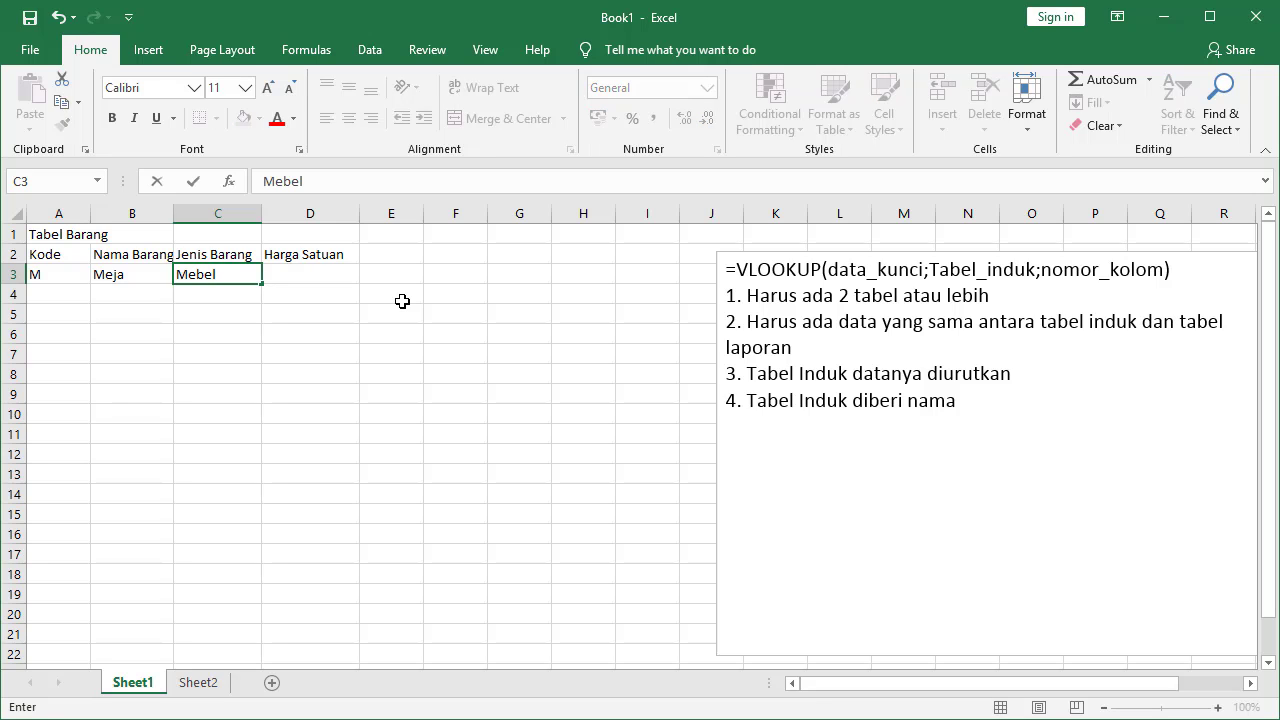
pyautogui.press('Tab')
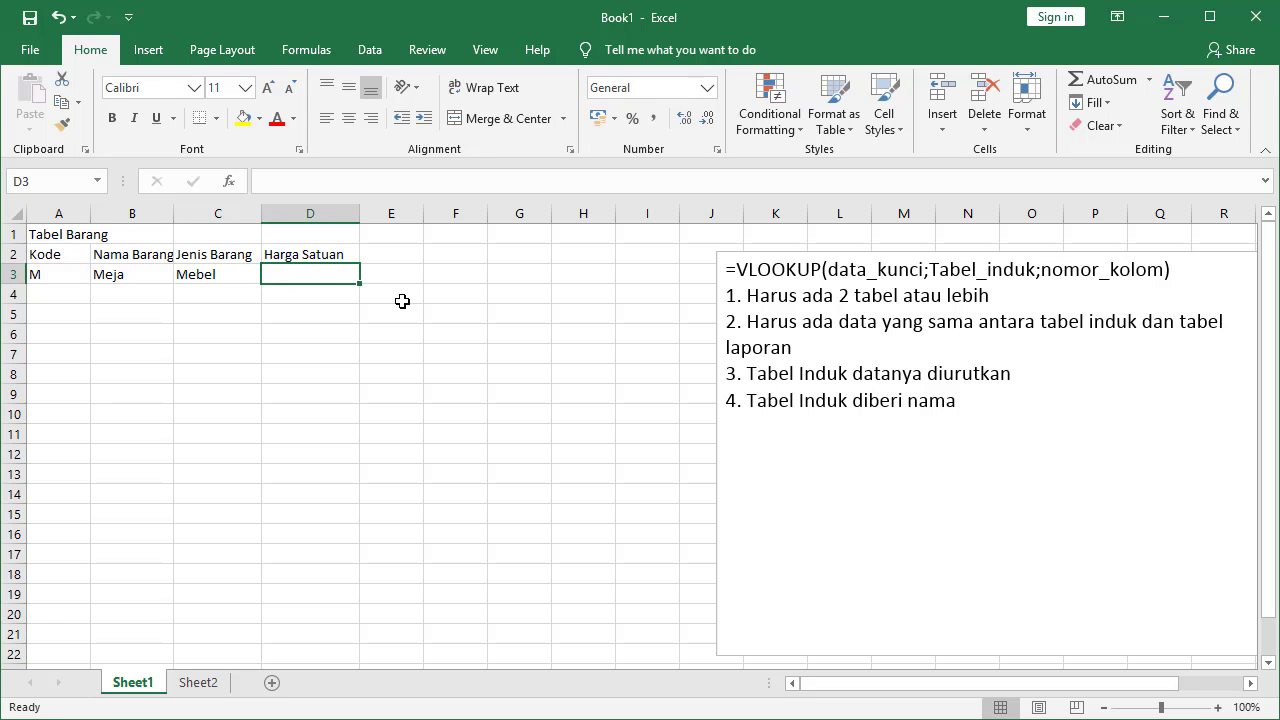
pyautogui.write('50')
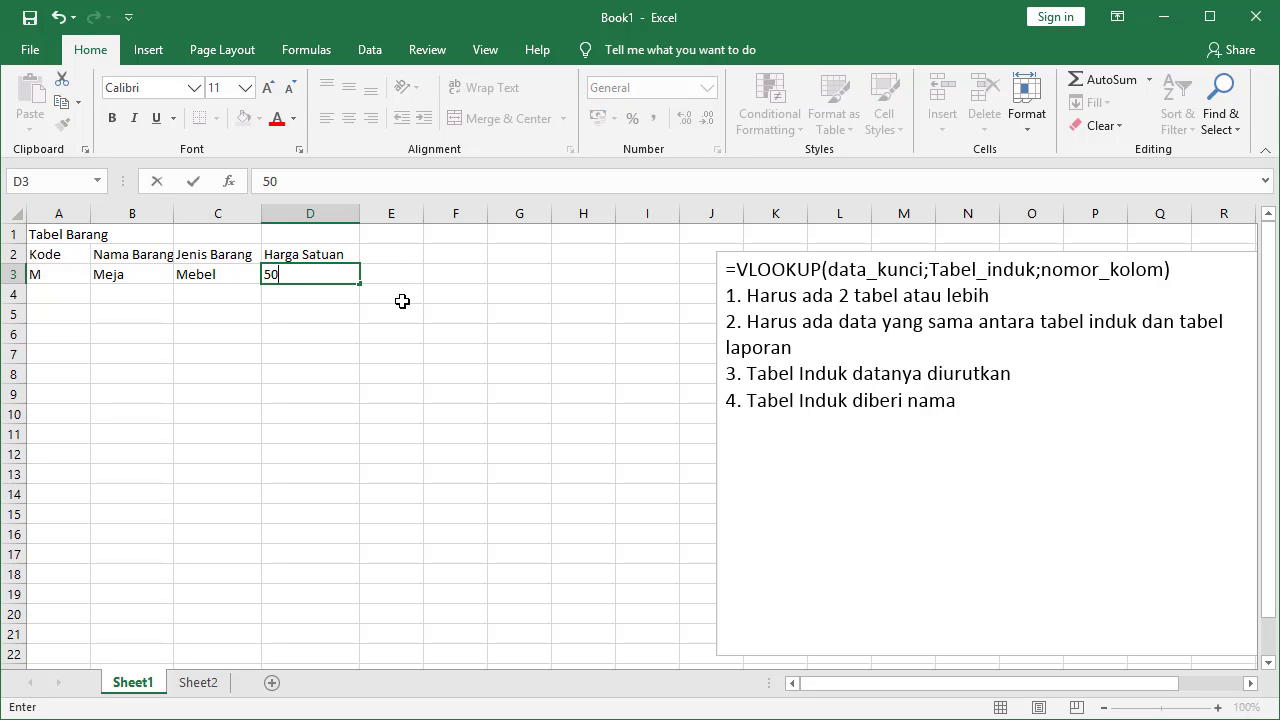
pyautogui.write('0000')
pyautogui.press('Return')
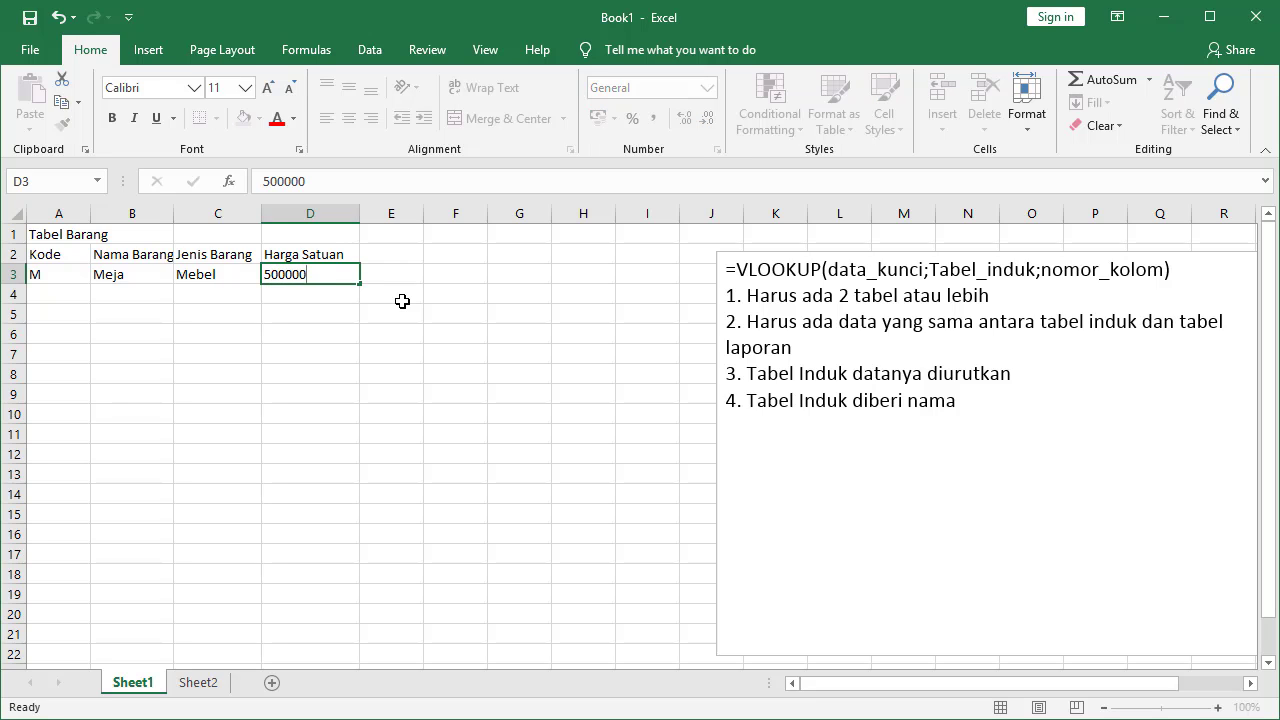
pyautogui.press('Left')
pyautogui.press('Left')
pyautogui.press('Left')
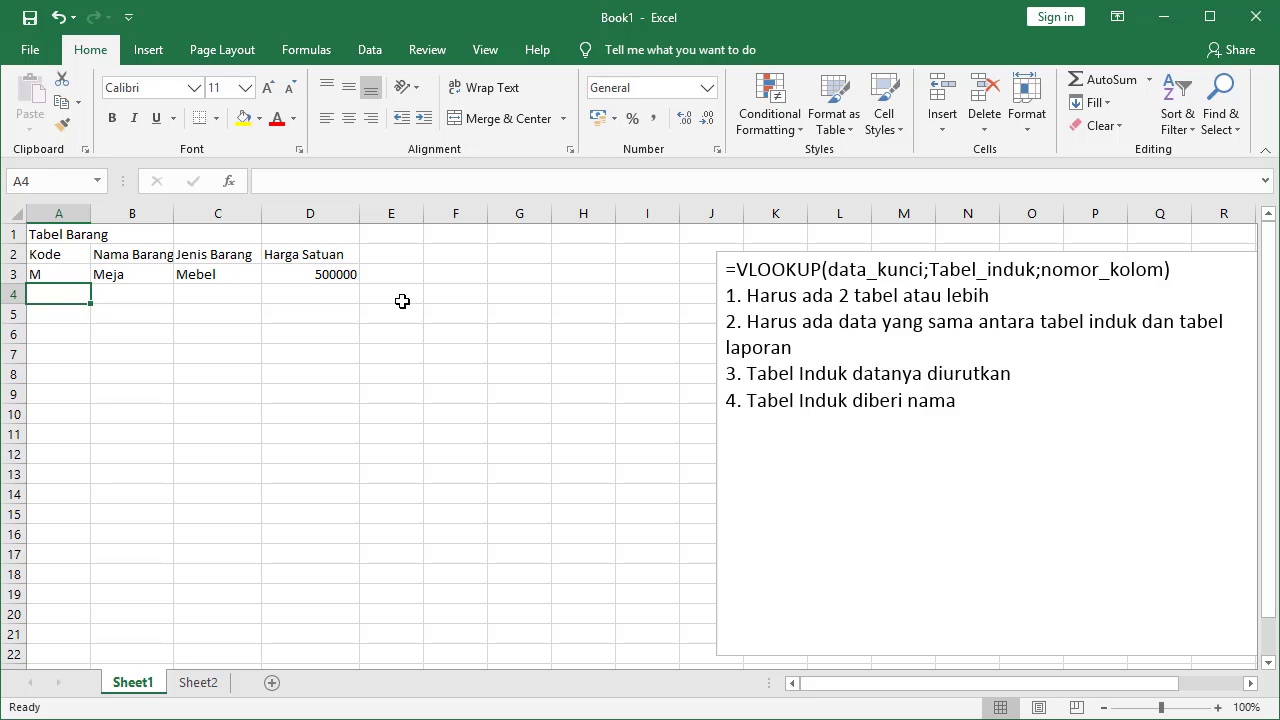
# Add row E, Monitor, Elektronik, 900000
pyautogui.write('E')
pyautogui.press('Tab')
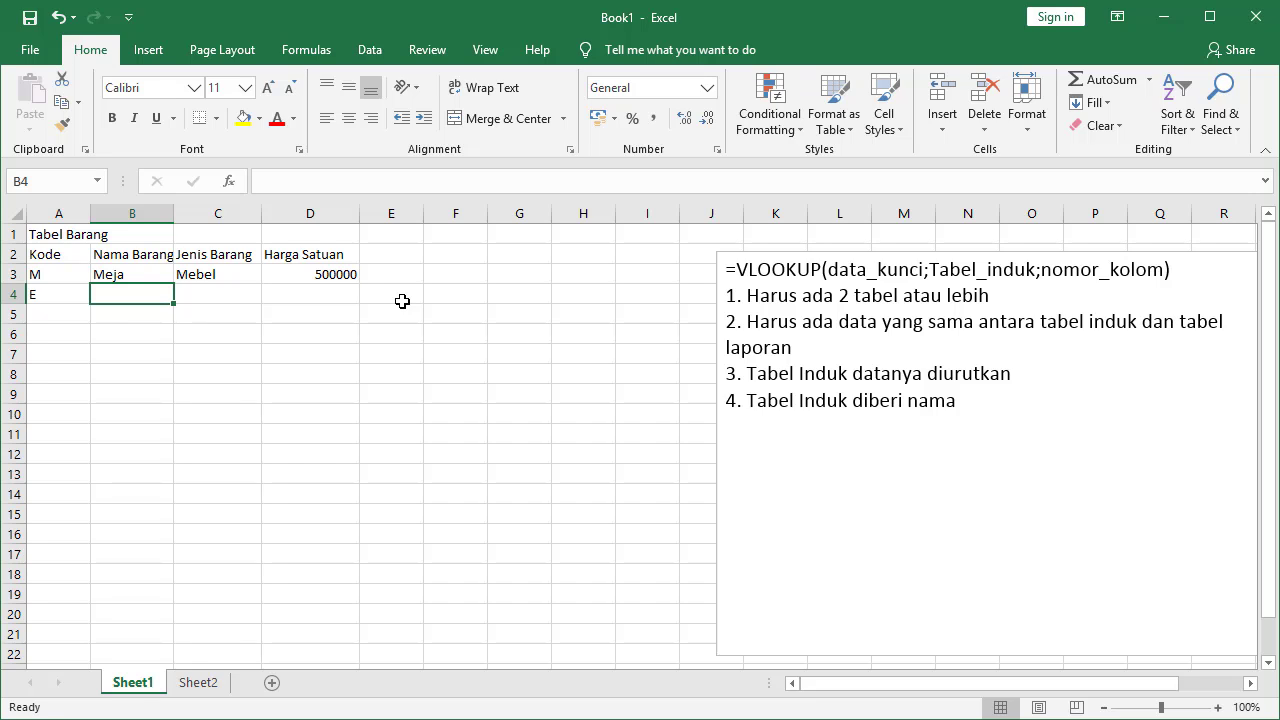
pyautogui.write('Monitor')
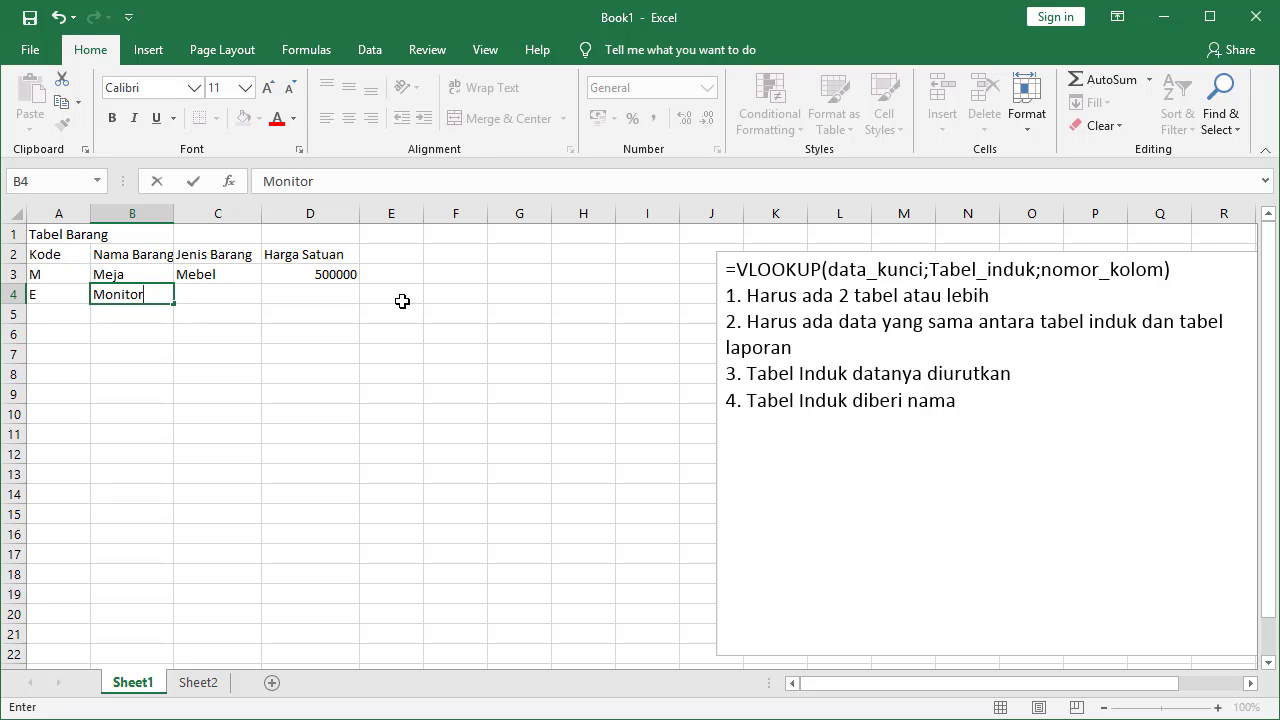
pyautogui.press('Tab')
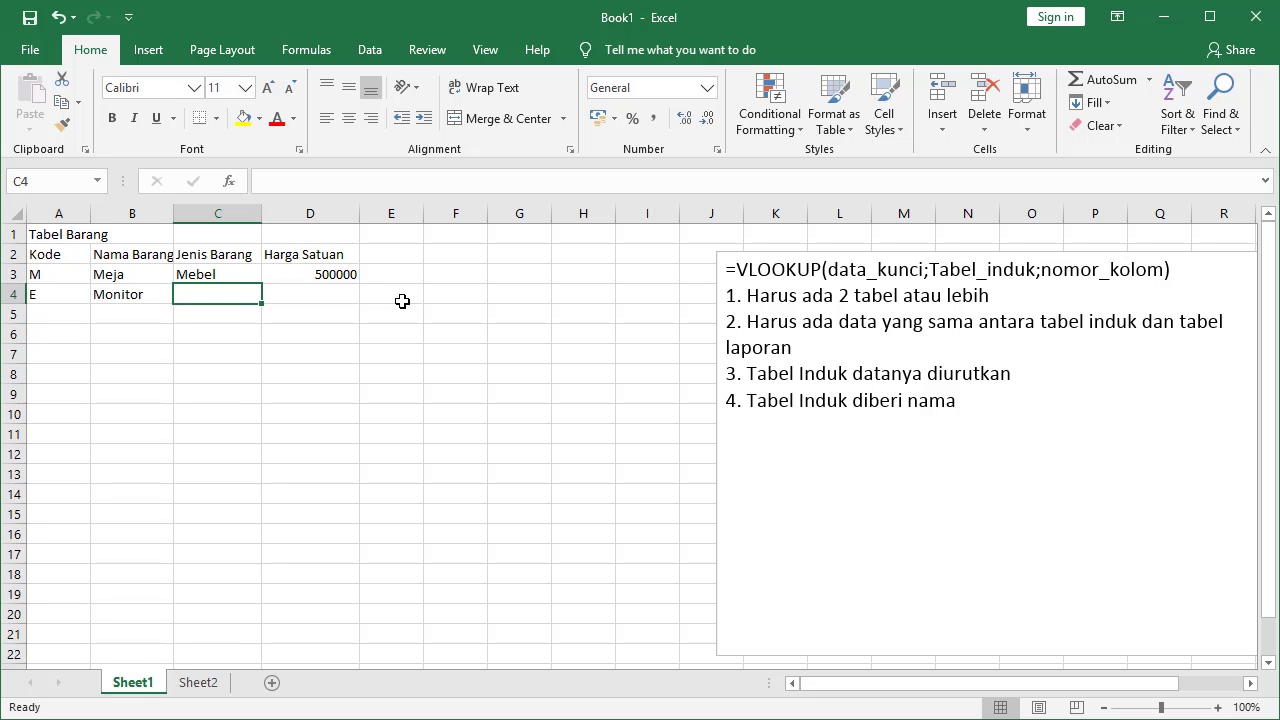
pyautogui.write('Elektronik')
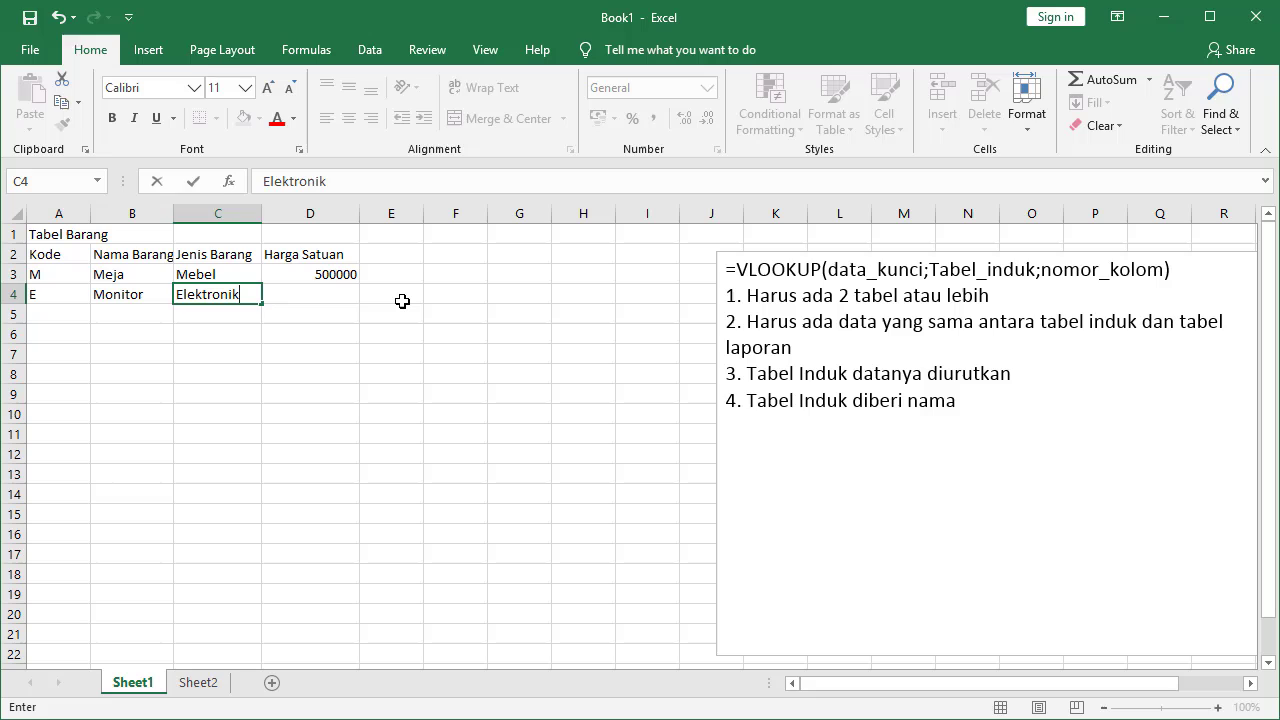
pyautogui.press('Tab')
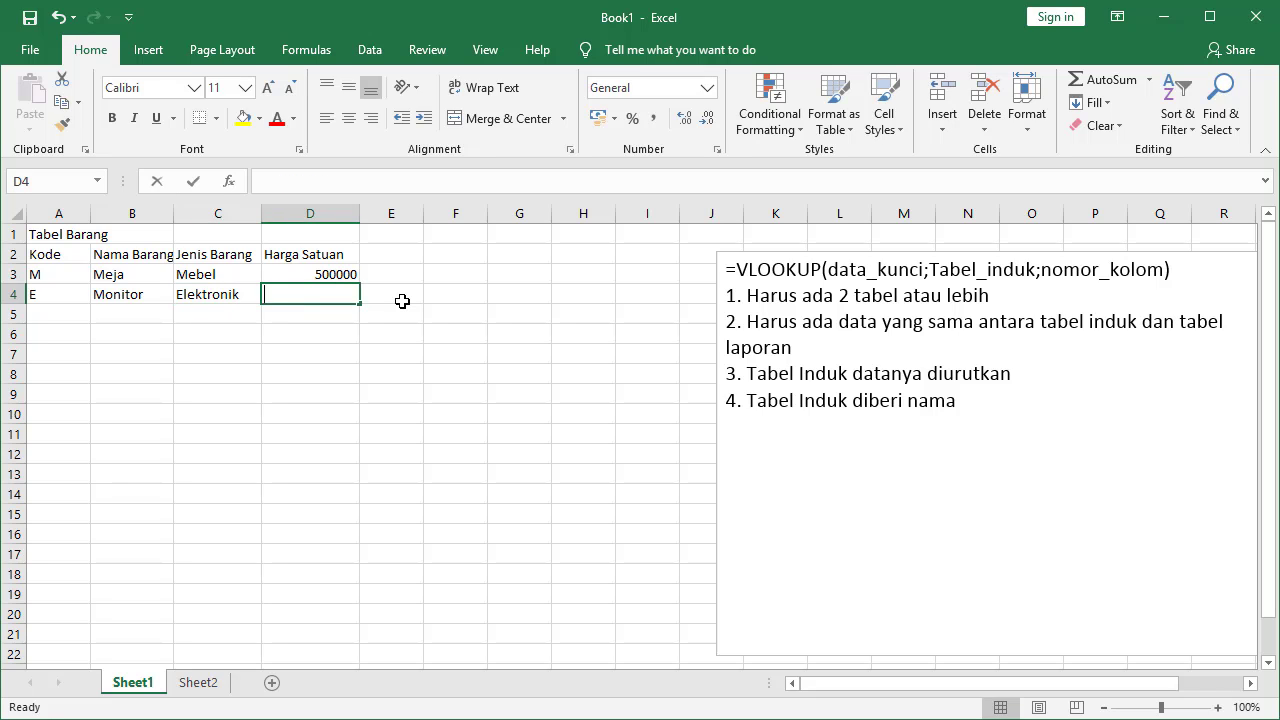
pyautogui.write('900000')
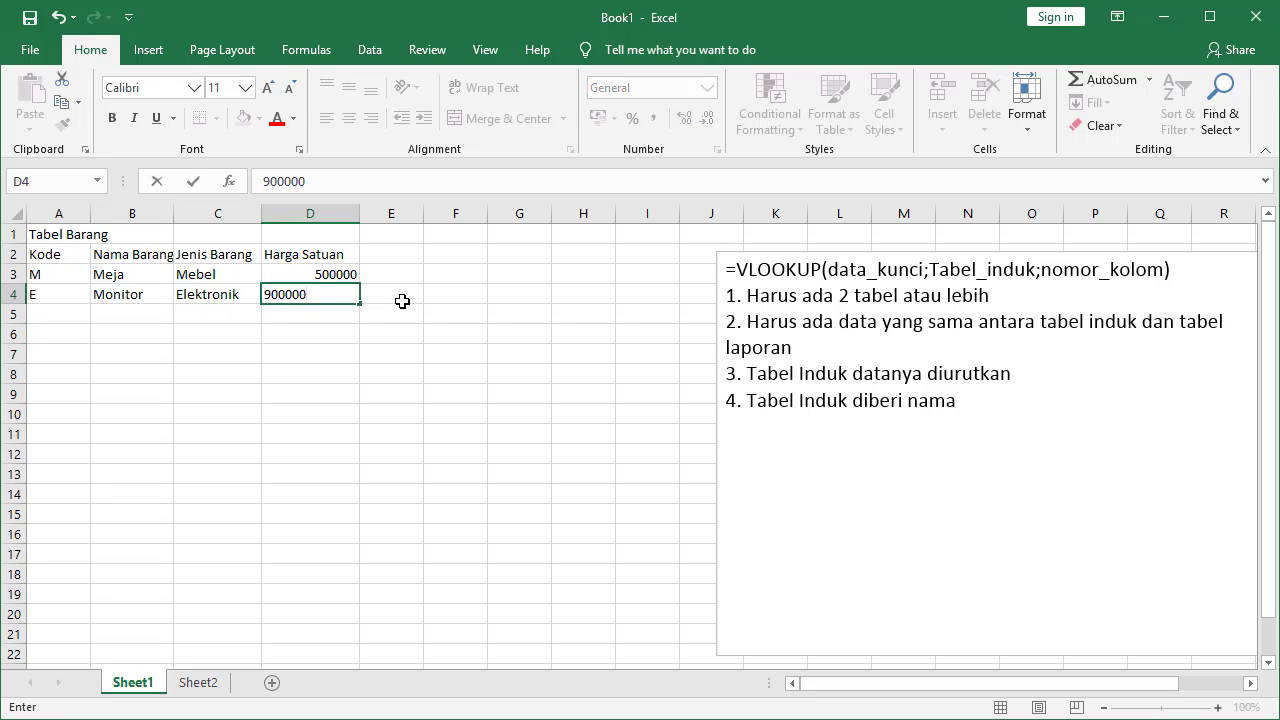
pyautogui.press('Return')
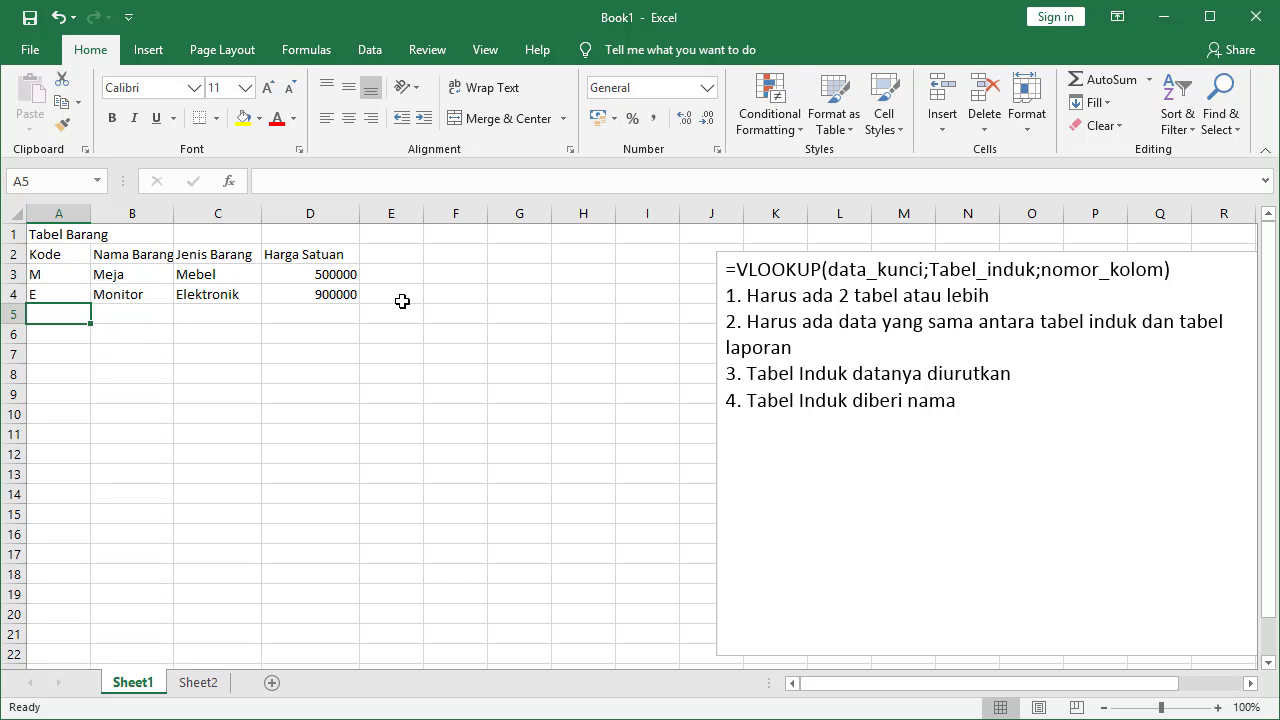
# Add row T, Papan Tulis, Alat Kantor with price 300000
pyautogui.write('T')
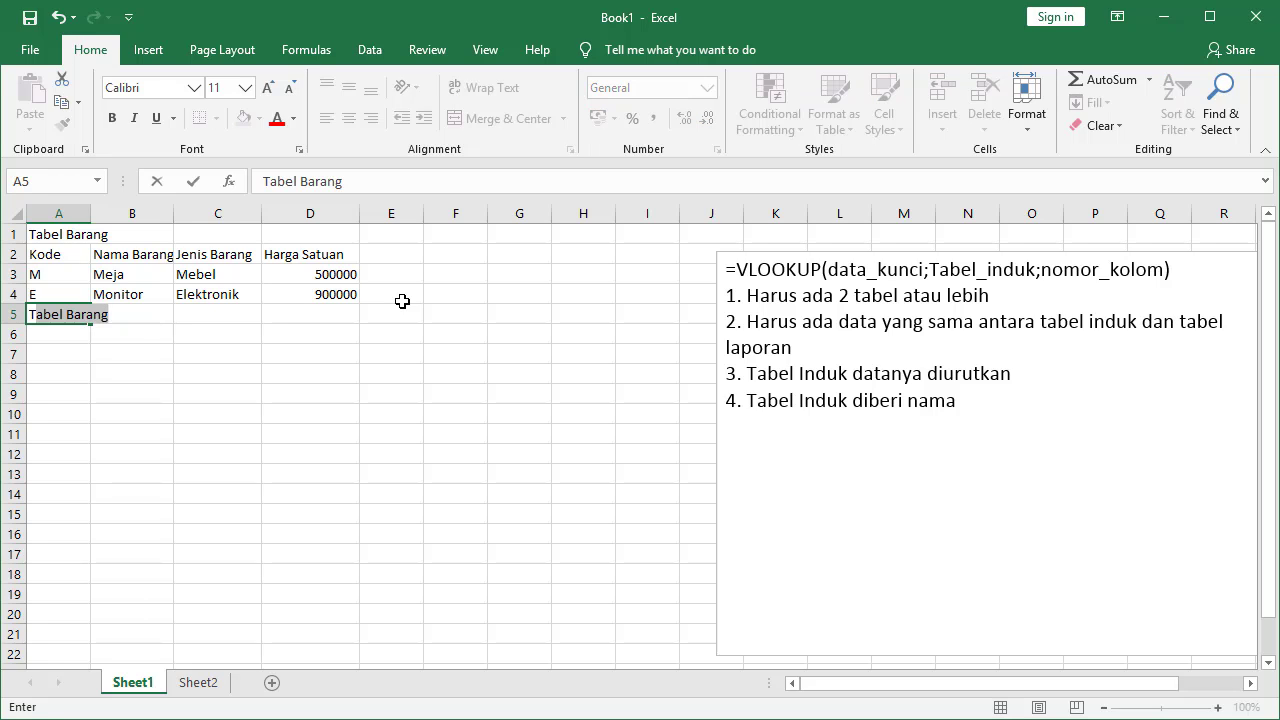
pyautogui.press('BackSpace')
pyautogui.press('Tab')
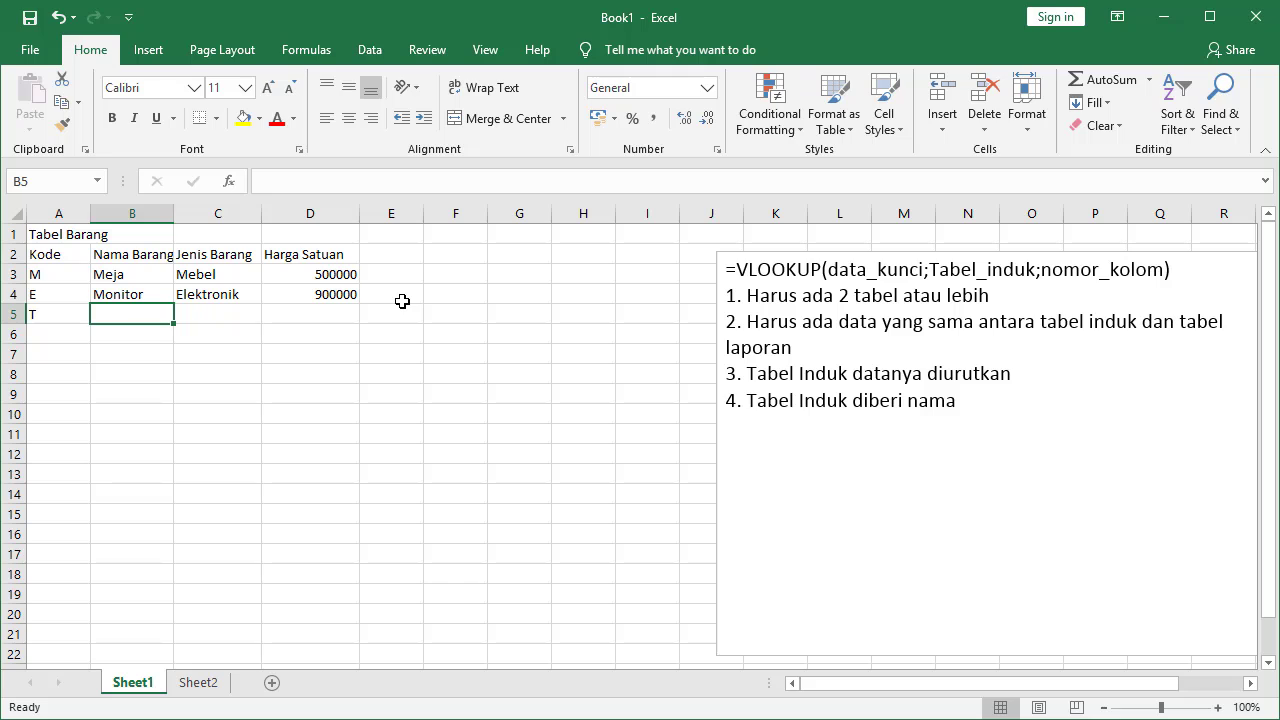
pyautogui.write('Papan Tulis')
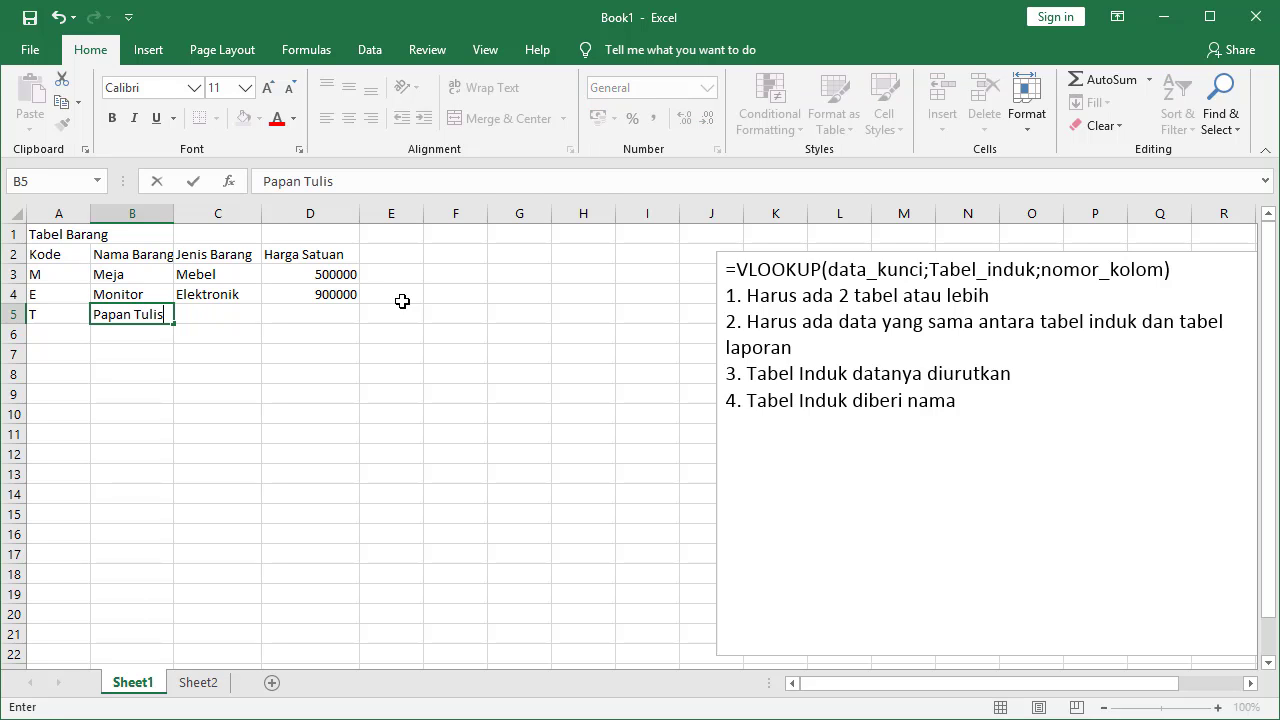
pyautogui.press('Tab')
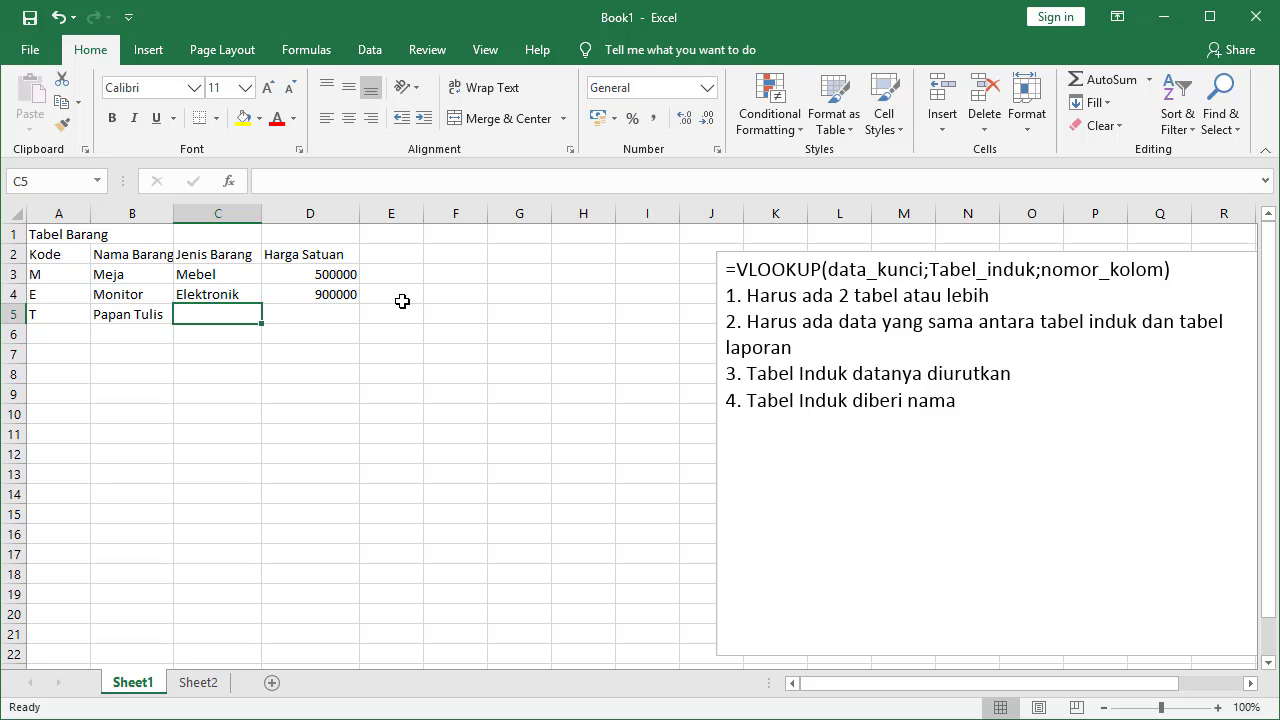
pyautogui.write('Ala')
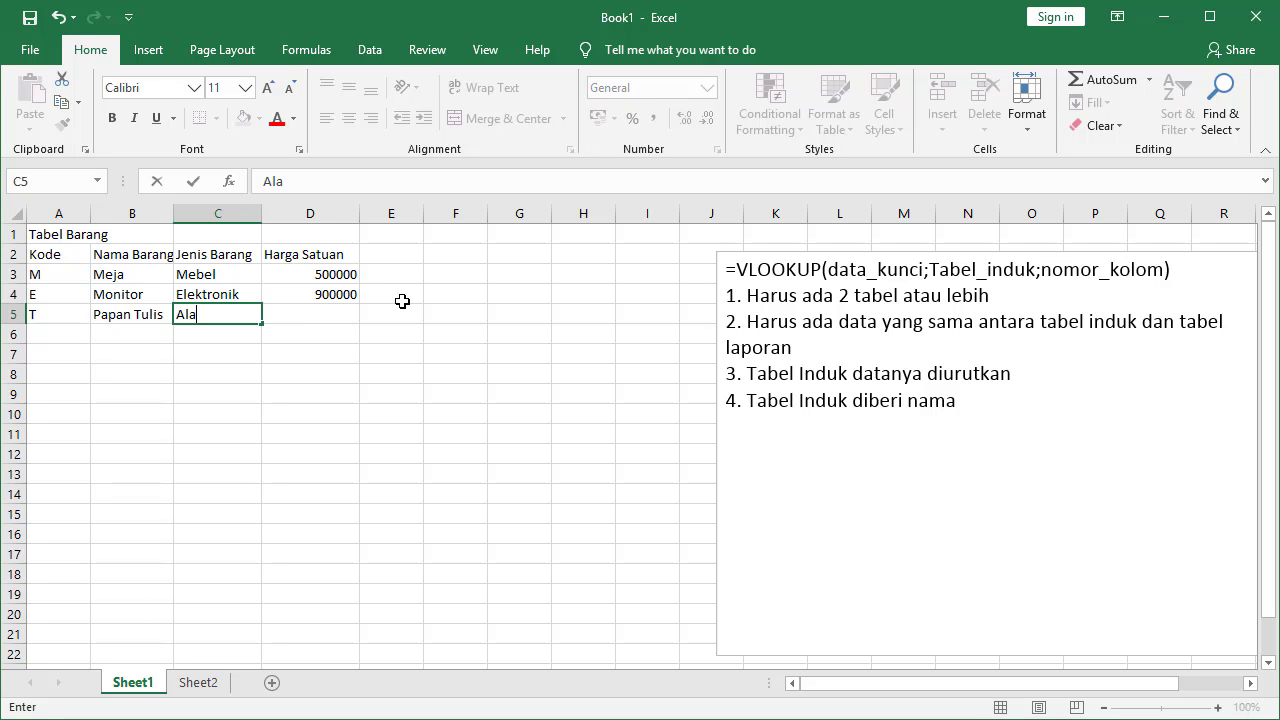
pyautogui.write('t Kantor')
pyautogui.press('Tab')
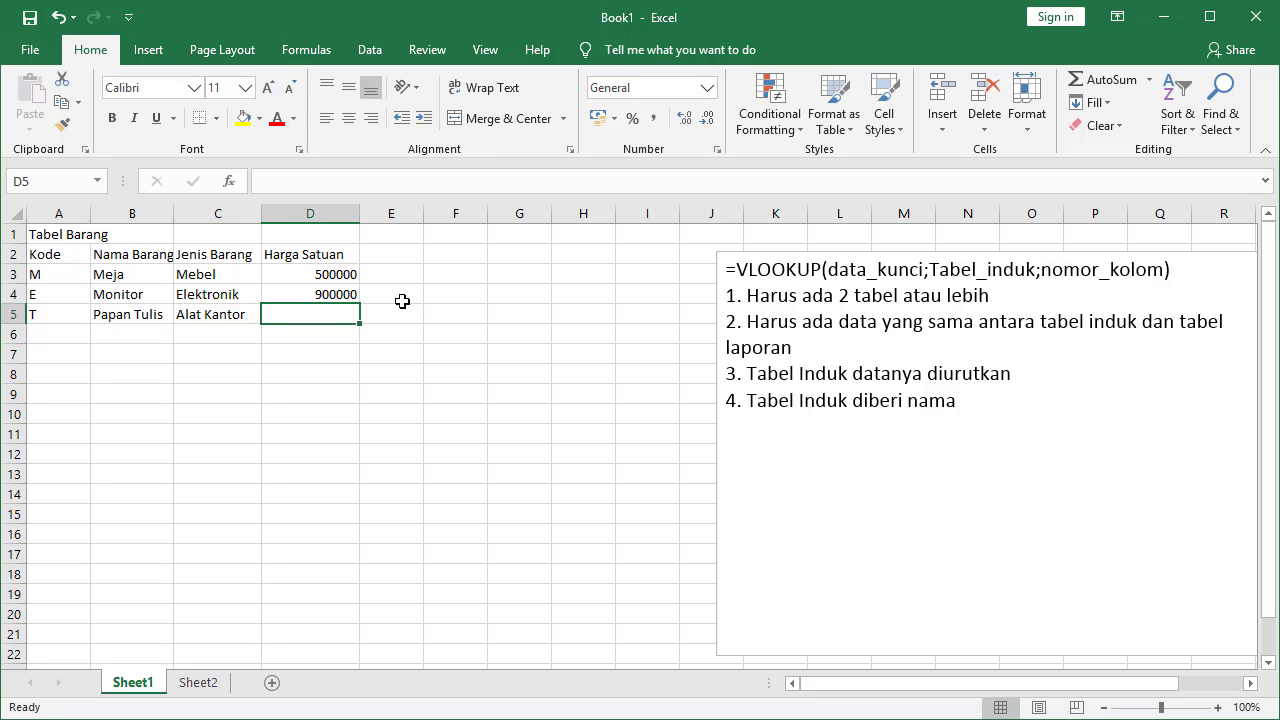
pyautogui.write('300000')
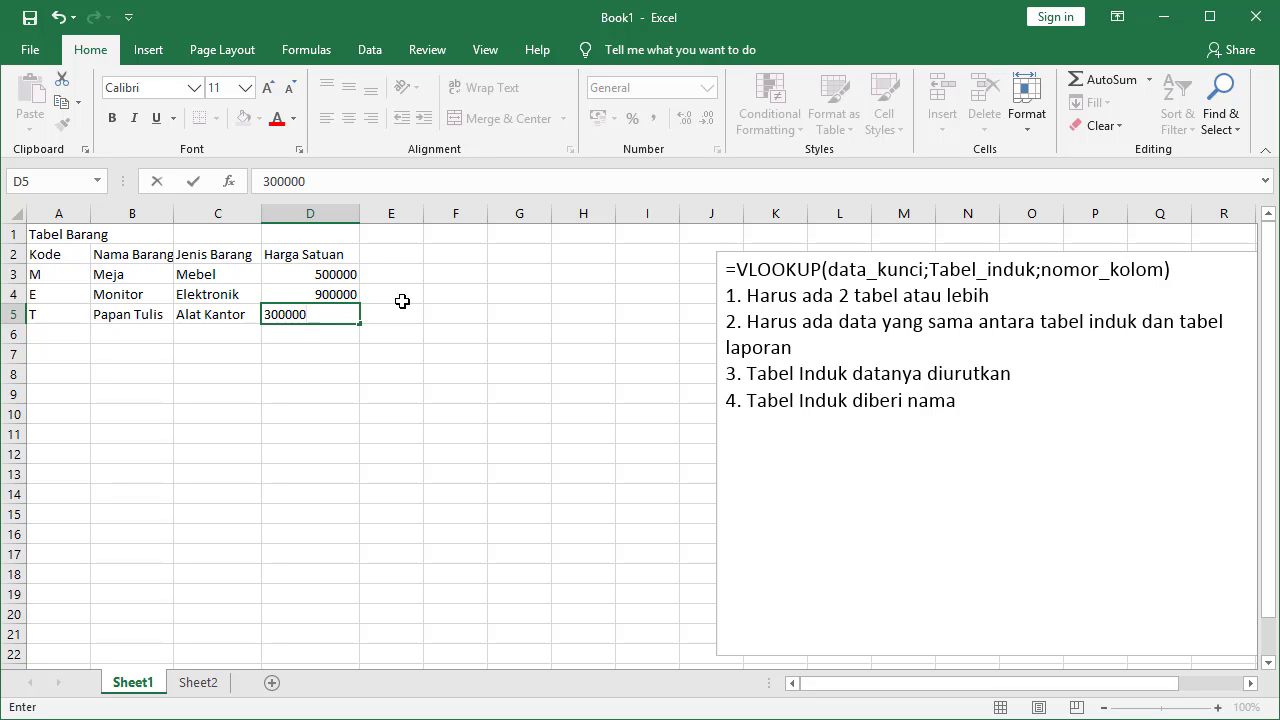
# Confirm the 300000 price and apply All Borders to the table A2:D5
pyautogui.click(328, 418)
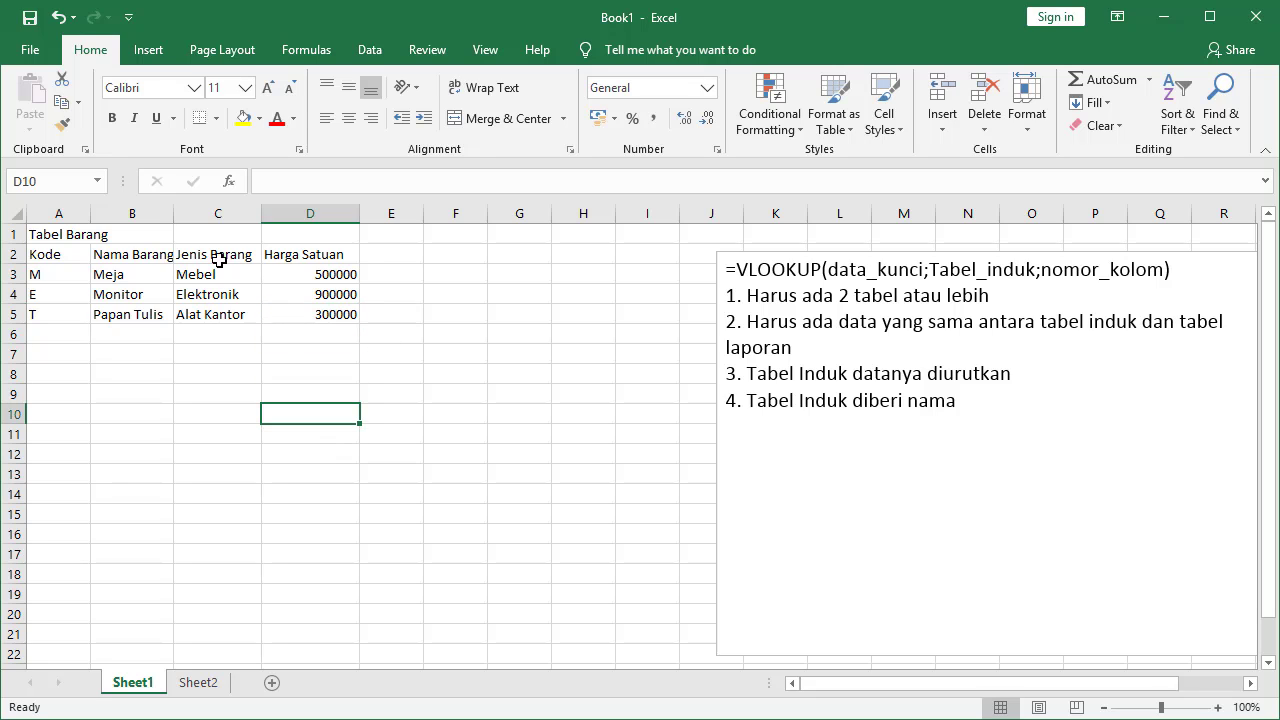
pyautogui.moveTo(45, 257); pyautogui.dragTo(320, 316)
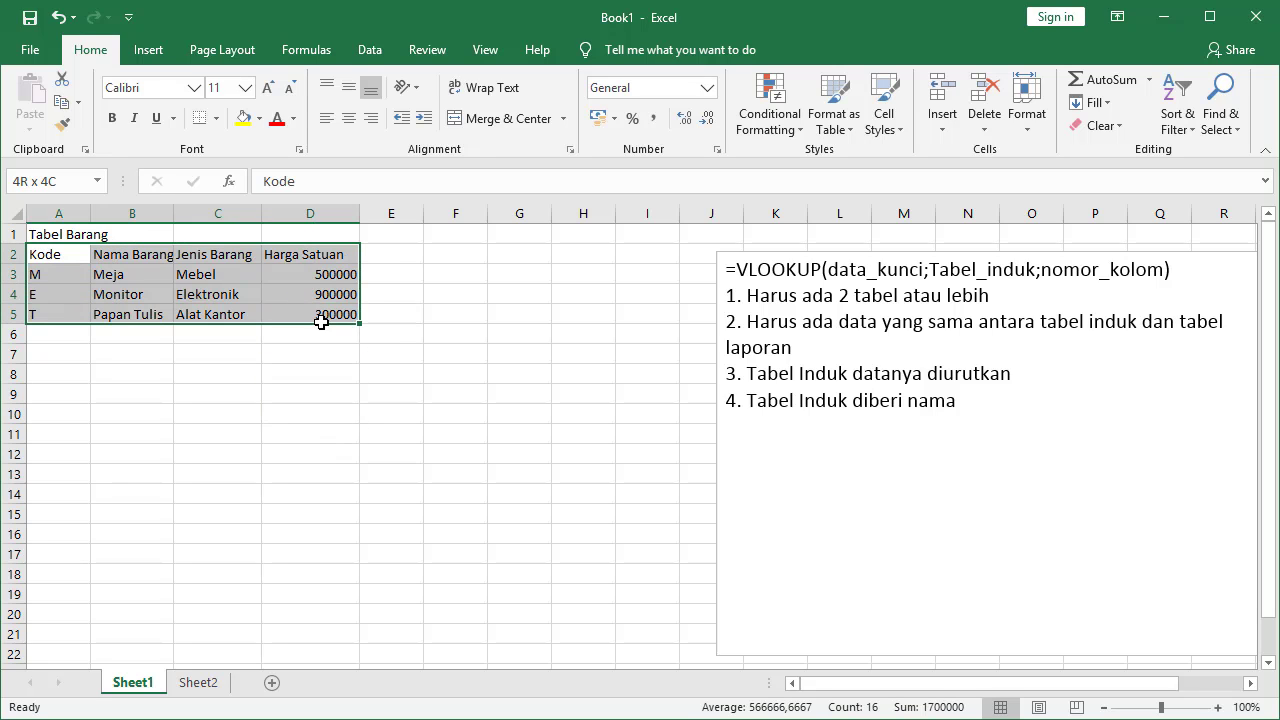
pyautogui.click(216, 118)
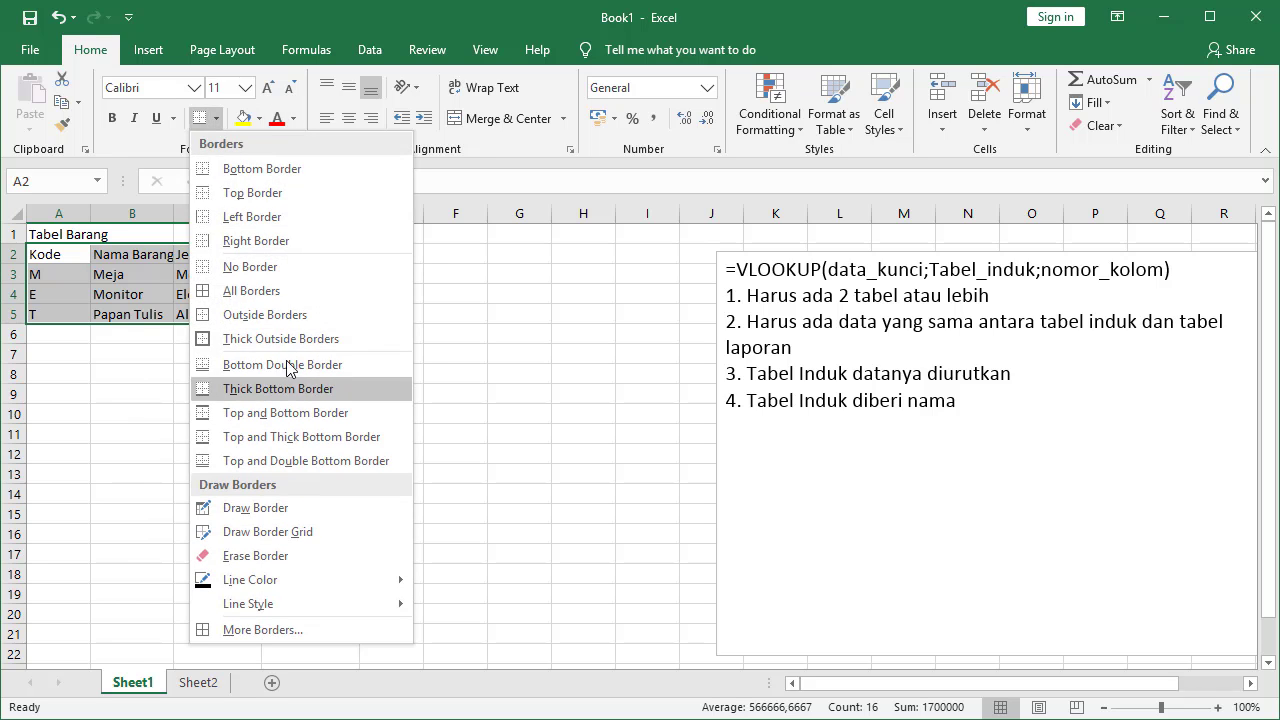
pyautogui.click(286, 292)
pyautogui.click(250, 392)
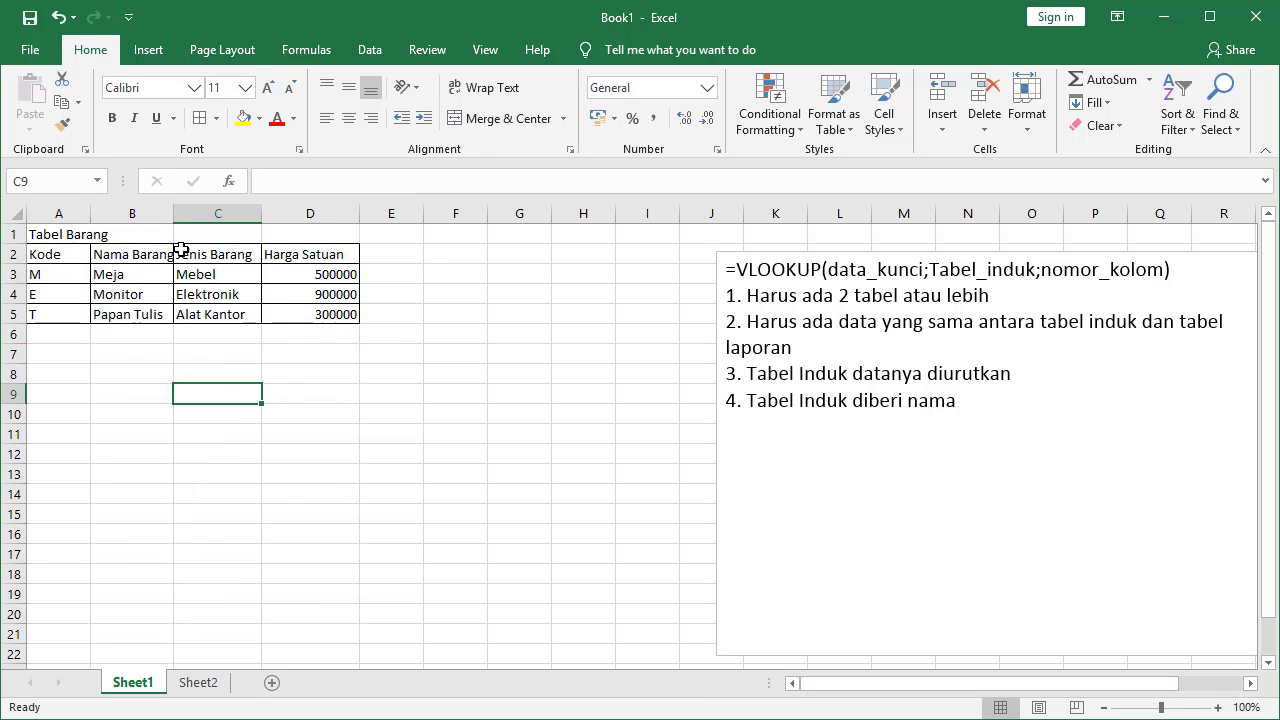
# Widen column B so Nama Barang fits
pyautogui.moveTo(175, 221); pyautogui.dragTo(186, 218)
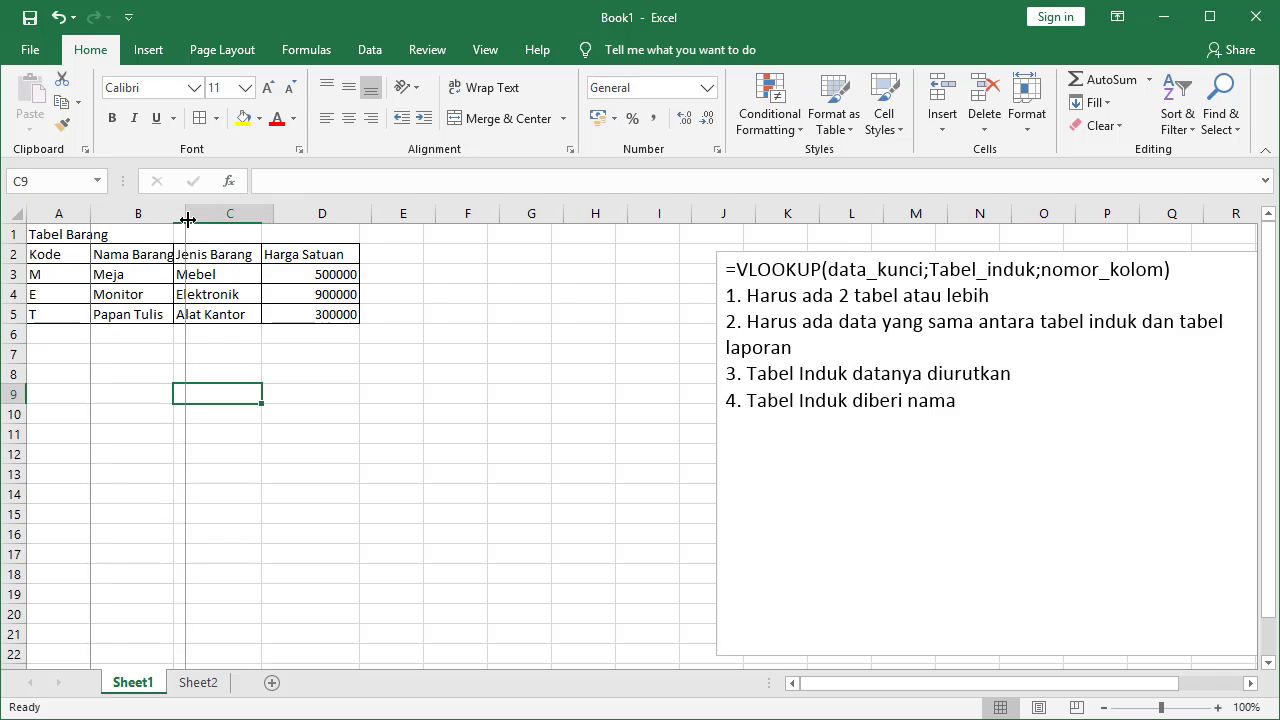
pyautogui.click(414, 412)
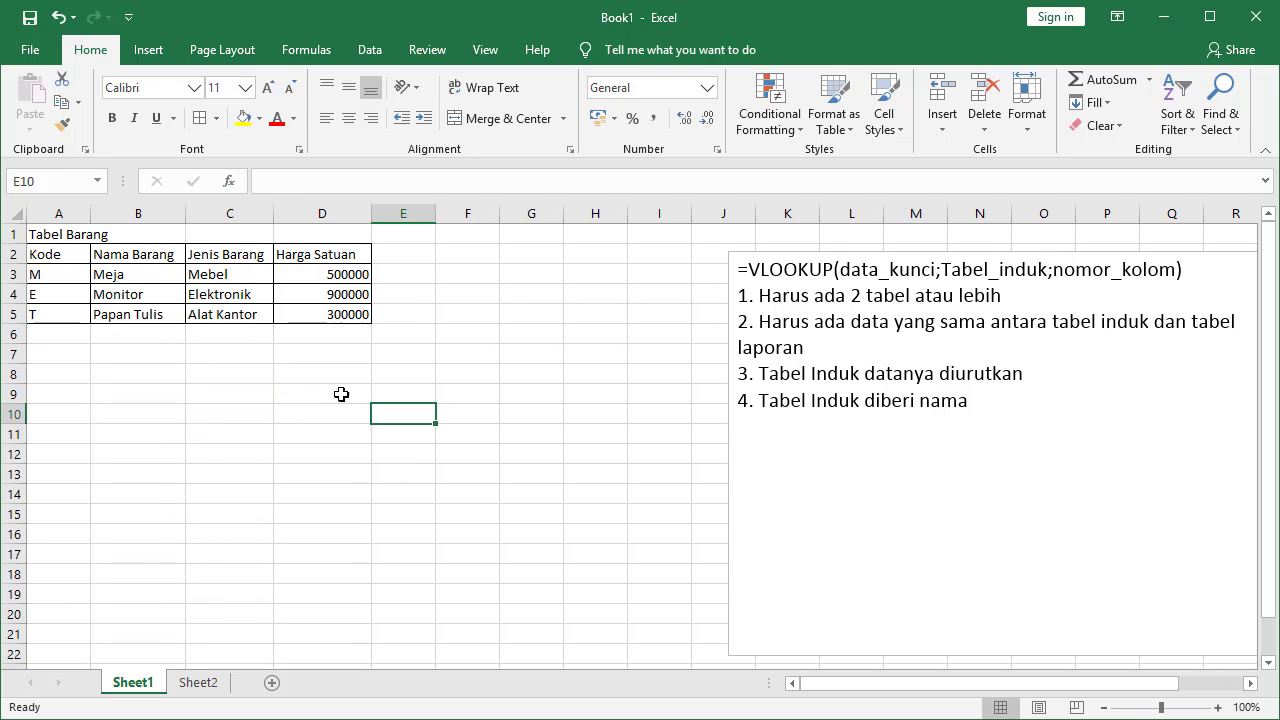
pyautogui.click(64, 369)
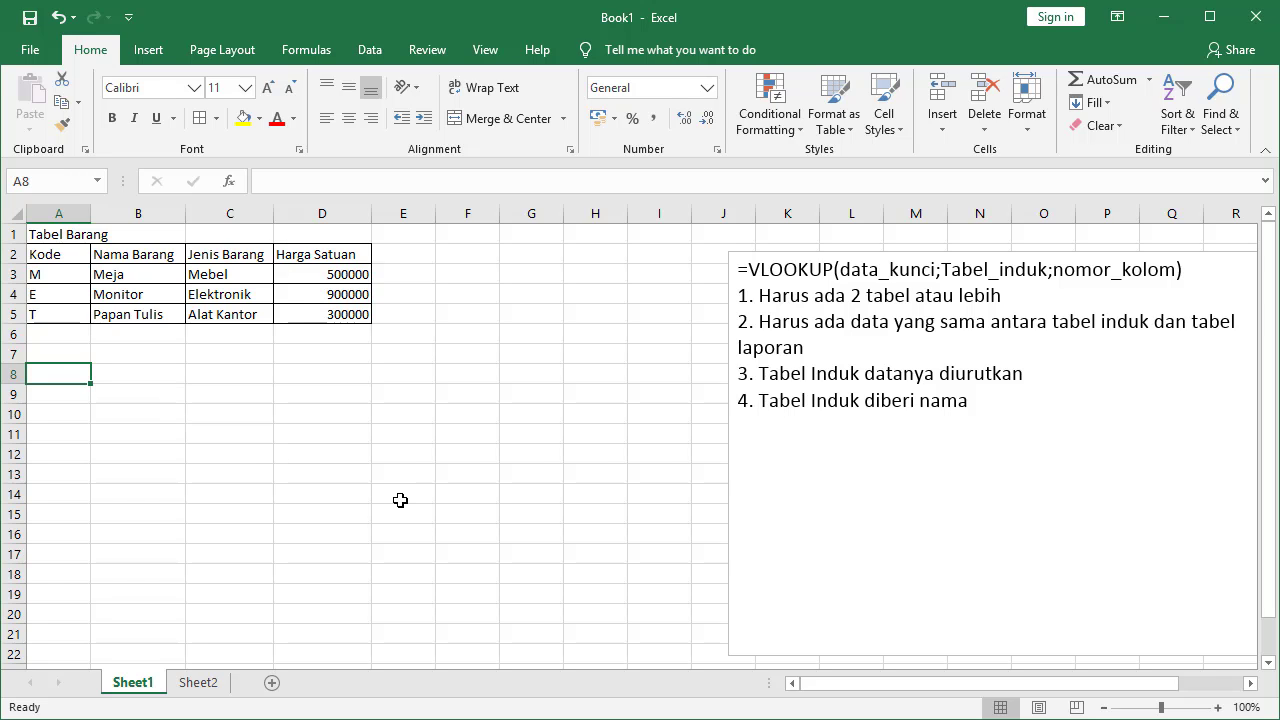
# Enter the heading 'Laporan Inventaris' in A8 and headers No, Kode, Nama Barang in row 9
pyautogui.write('Lapora')
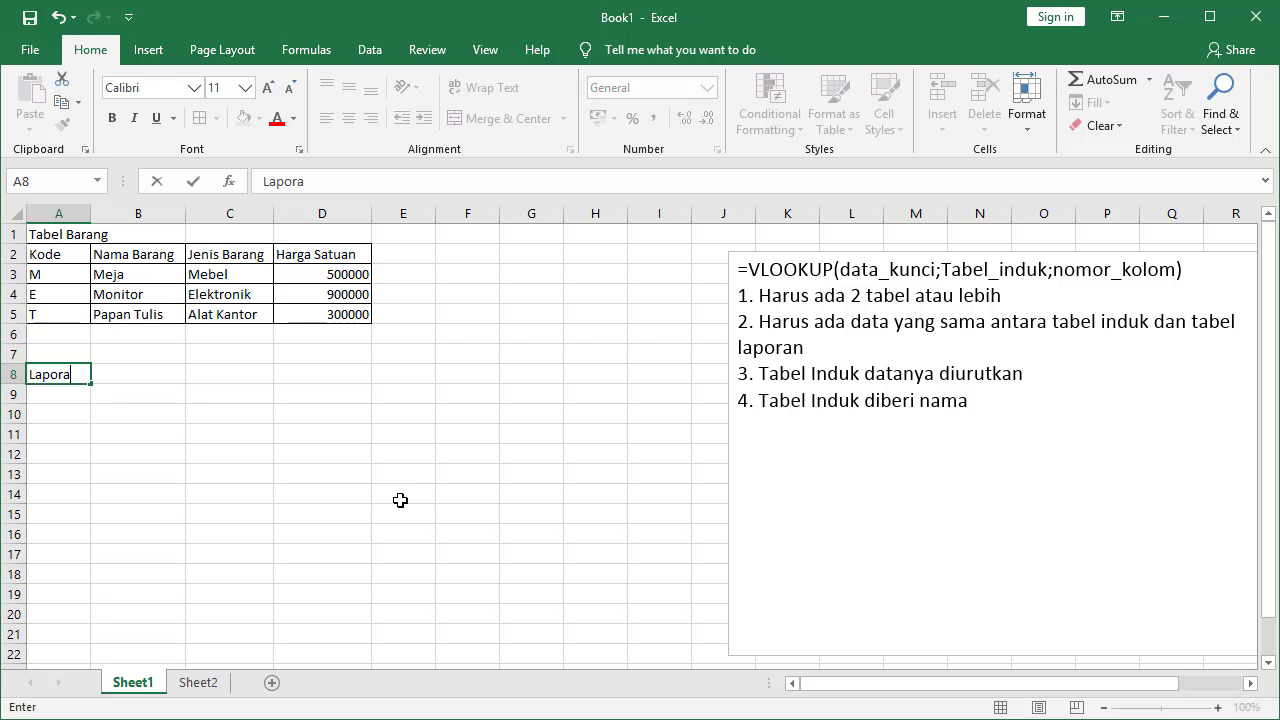
pyautogui.write('n Inventaris')
pyautogui.press('Return')
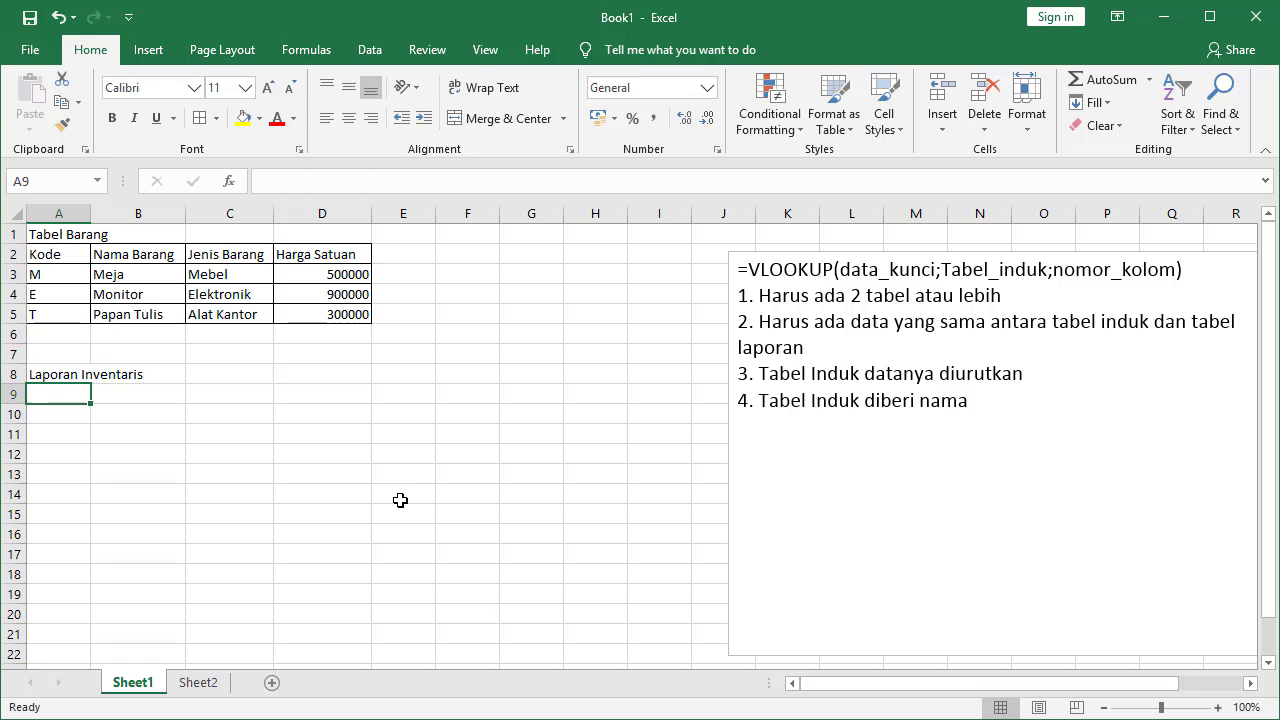
pyautogui.write('N')
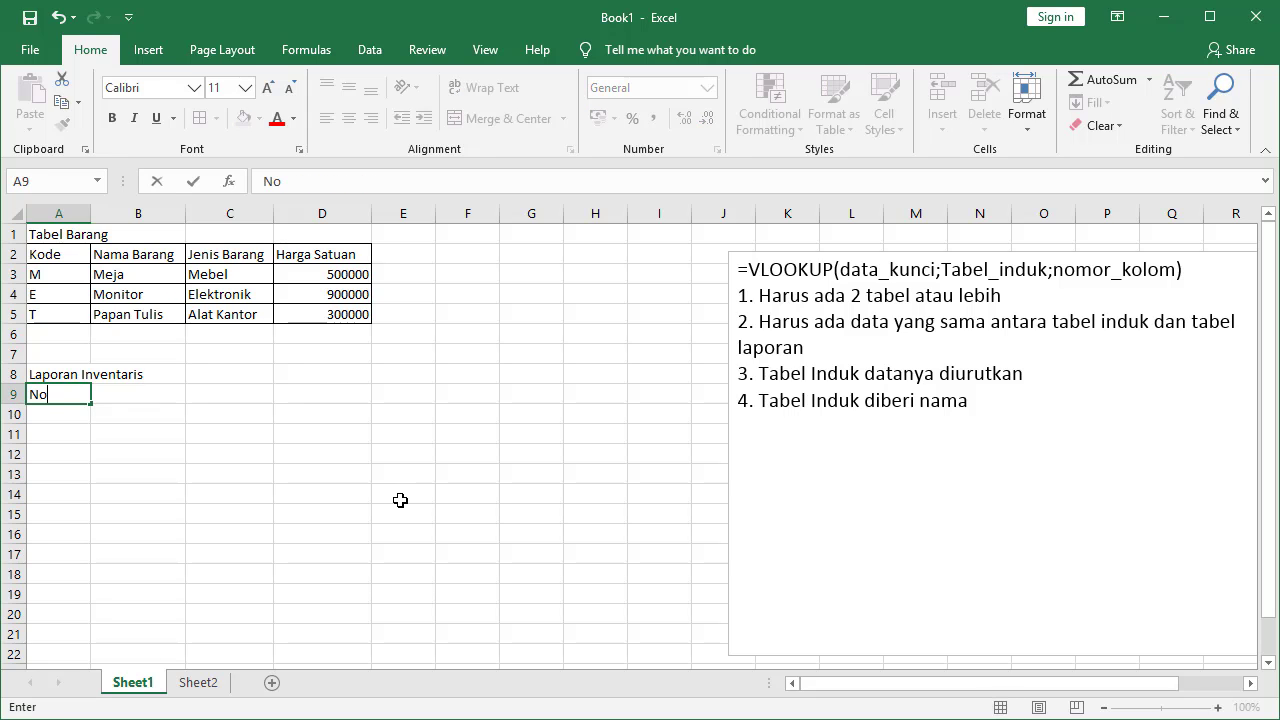
pyautogui.write('o')
pyautogui.press('Tab')
pyautogui.write('Kode')
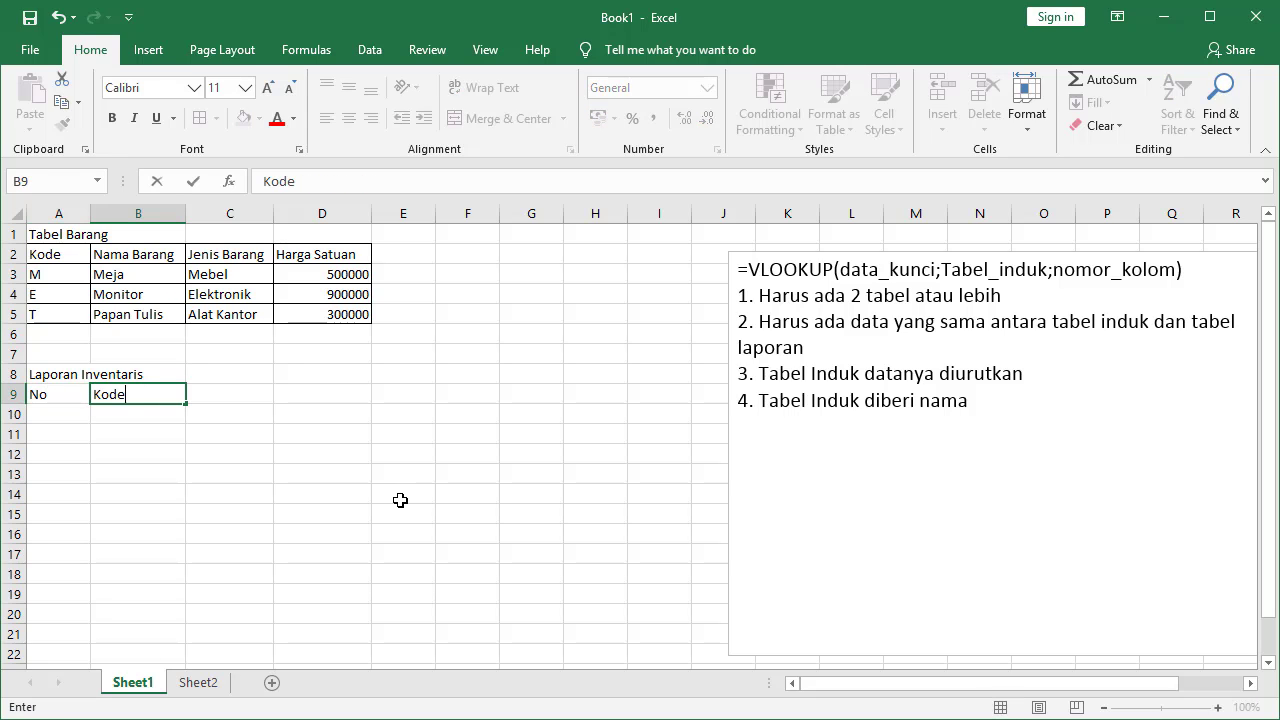
pyautogui.press('Tab')
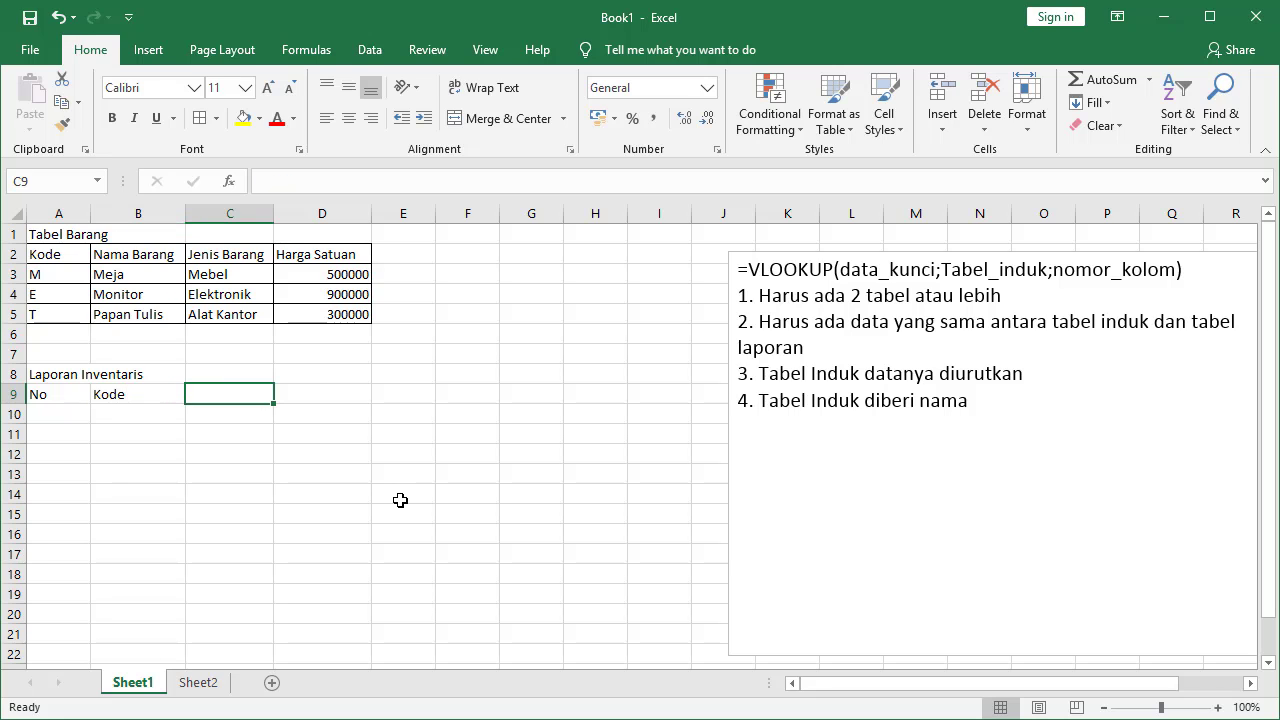
pyautogui.write('Nama Bara')
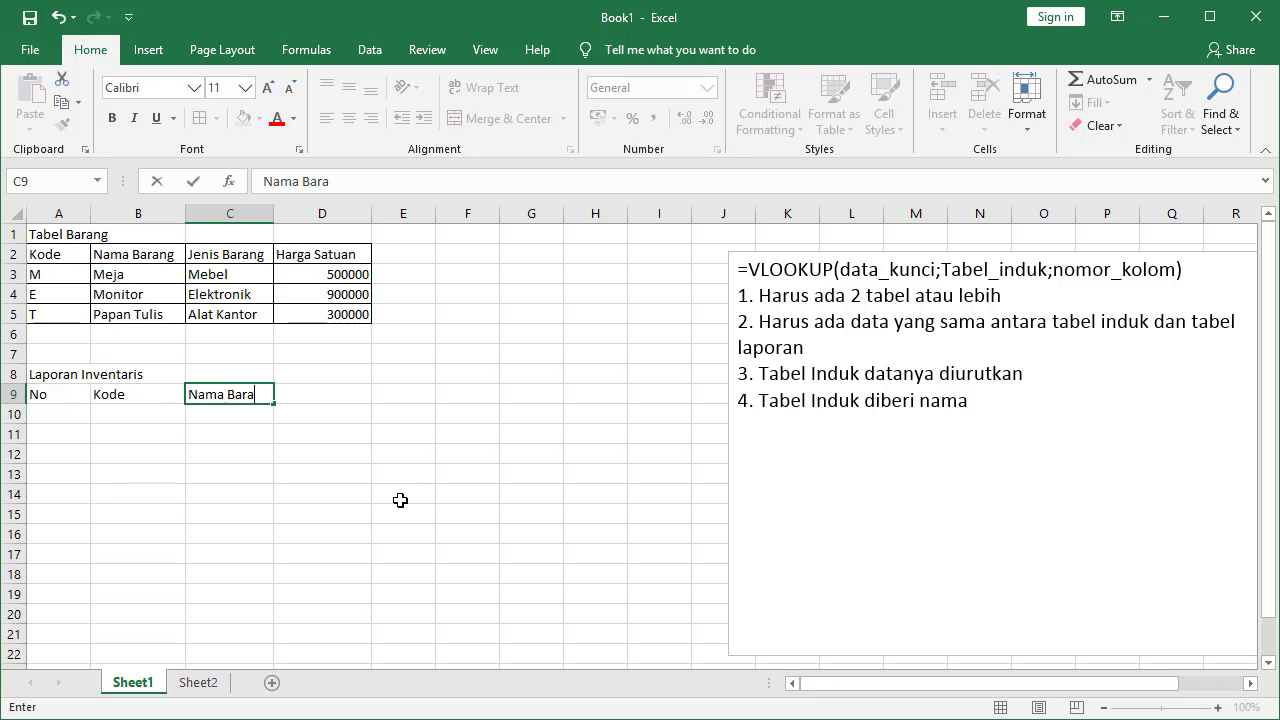
pyautogui.write('ng')
pyautogui.press('Tab')
# Add headers Jenis Barang, Harga satuan, Jumlah and Harga total across D9:G9
pyautogui.write('Jen')
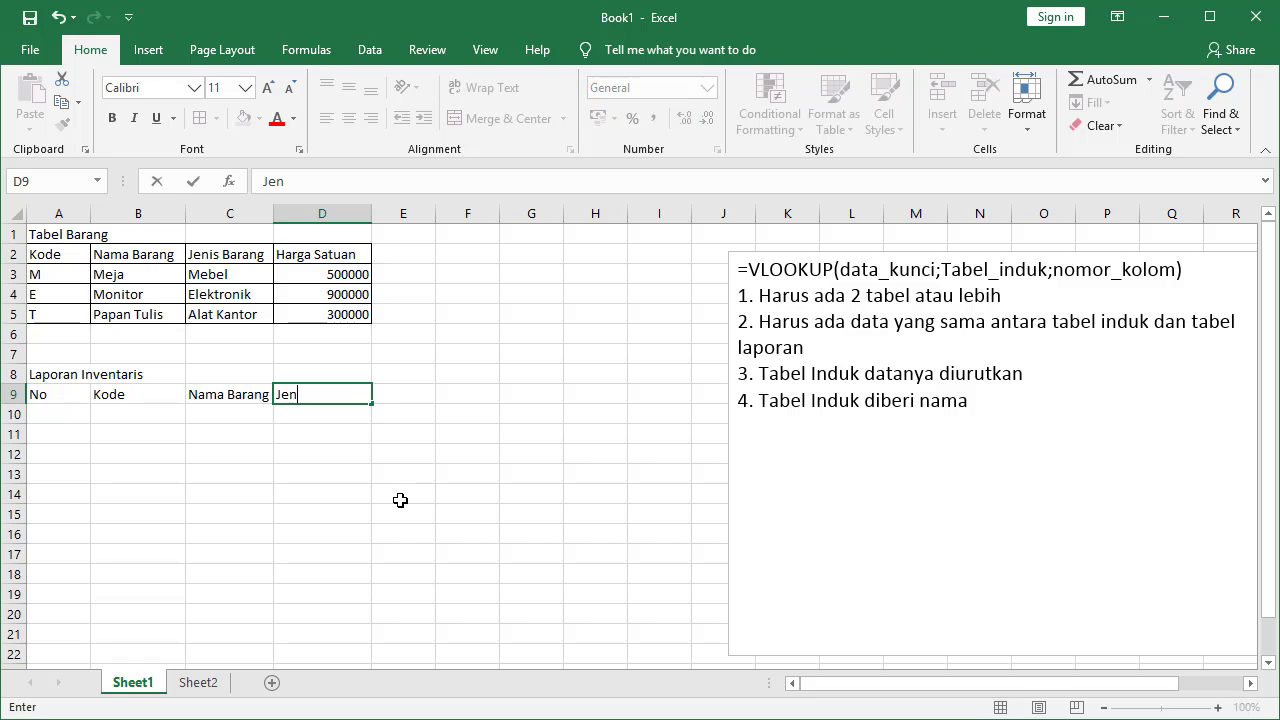
pyautogui.write('is Barang')
pyautogui.press('Tab')
pyautogui.write('H')
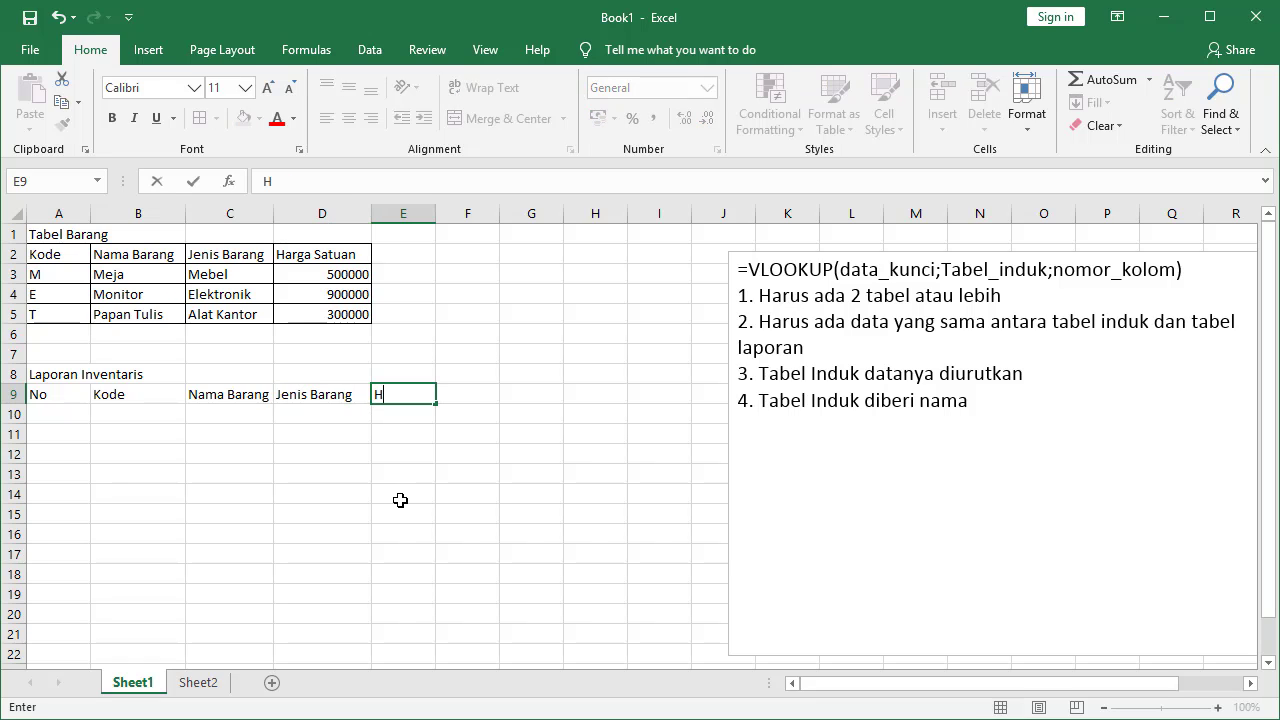
pyautogui.write('arga satuan')
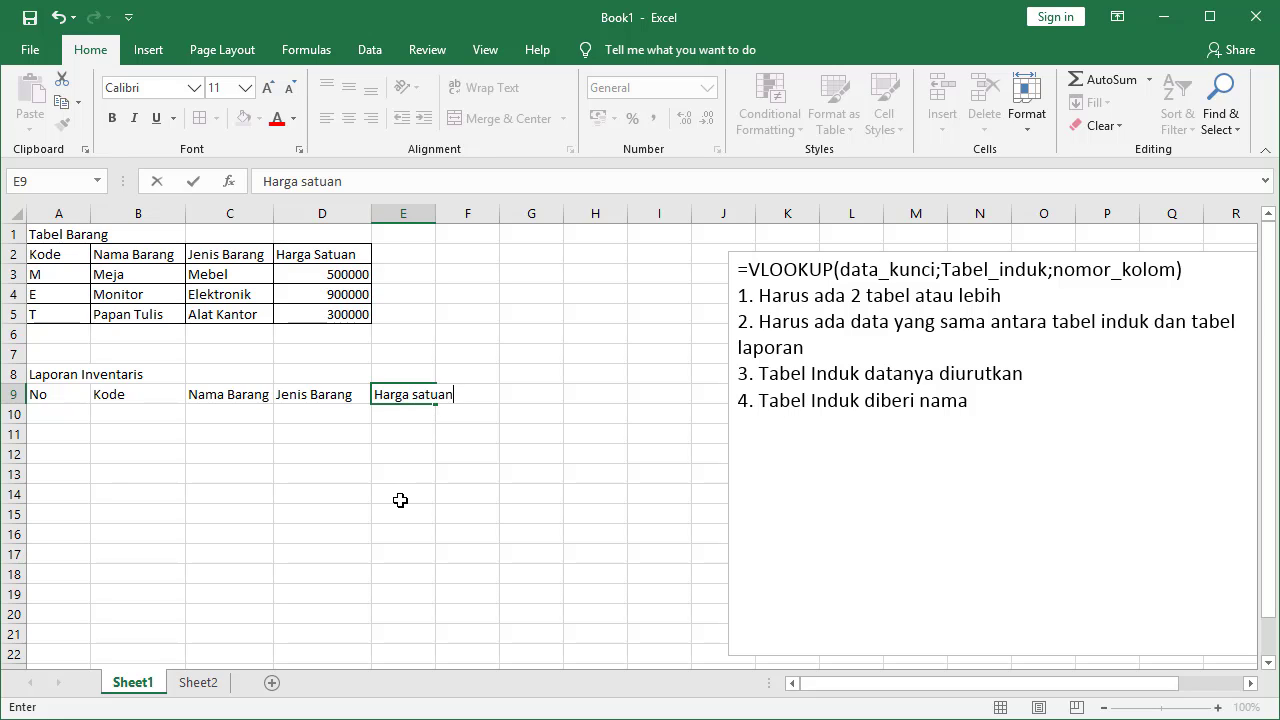
pyautogui.press('Tab')
pyautogui.write('Ju')
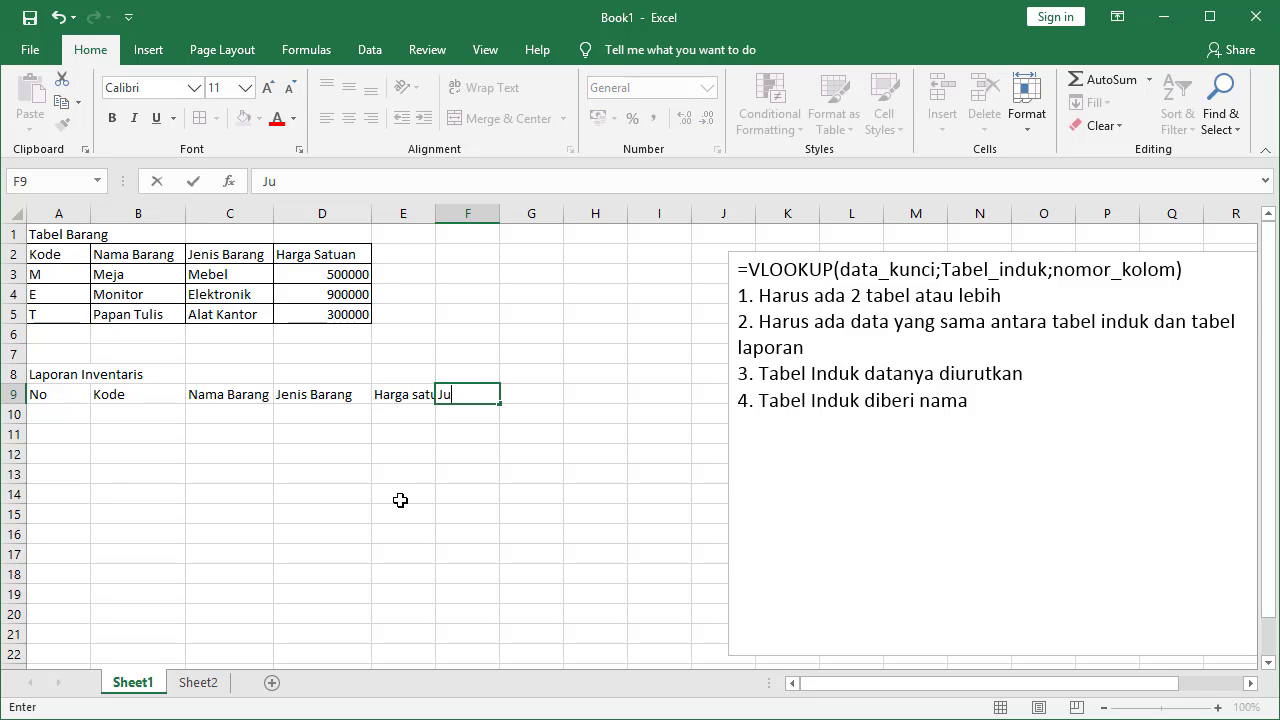
pyautogui.write('mlah')
pyautogui.press('Tab')
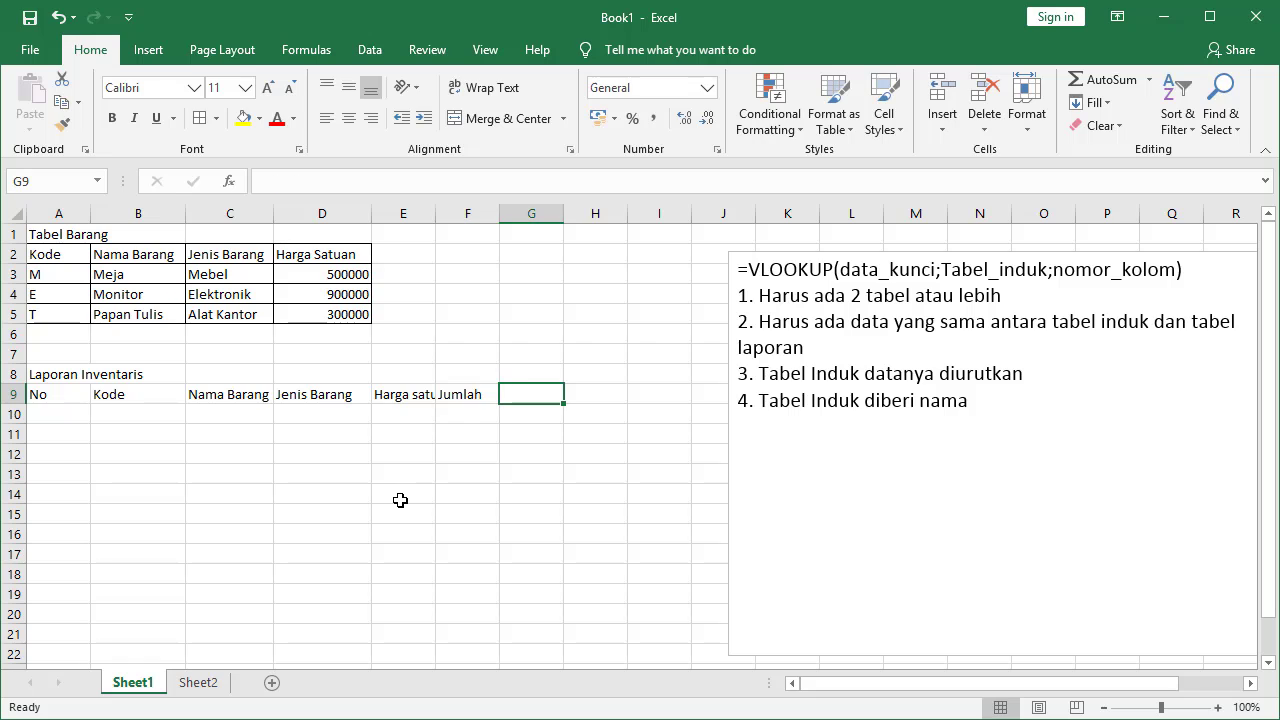
pyautogui.write('Harga ')
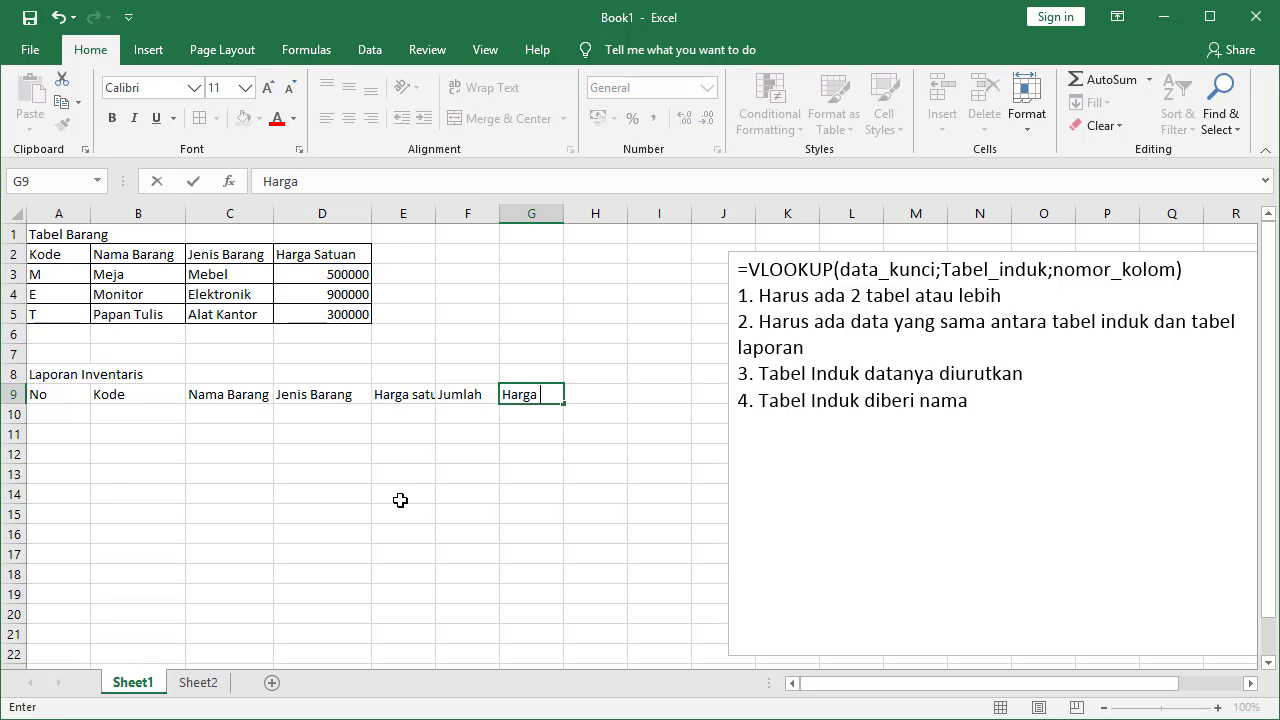
pyautogui.write('total')
pyautogui.press('Return')
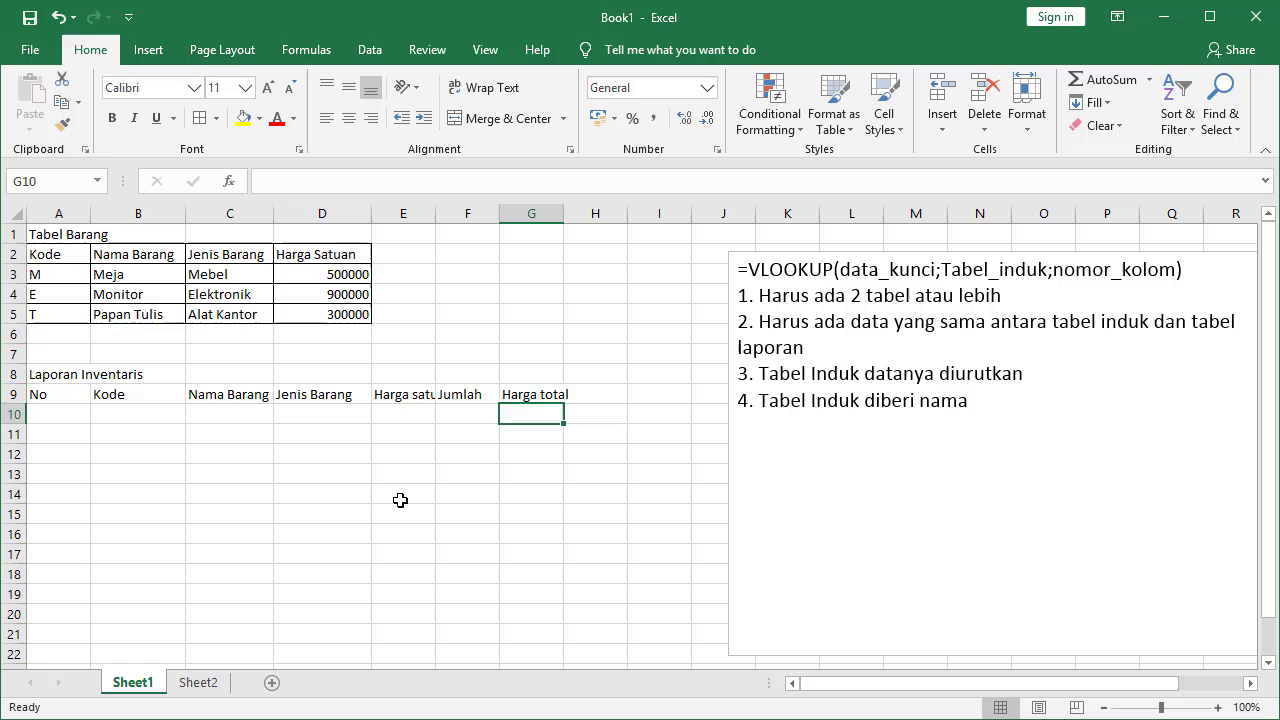
# Widen columns C through E so the report headers fit
pyautogui.doubleClick(373, 214)
pyautogui.moveTo(274, 214); pyautogui.dragTo(293, 218)
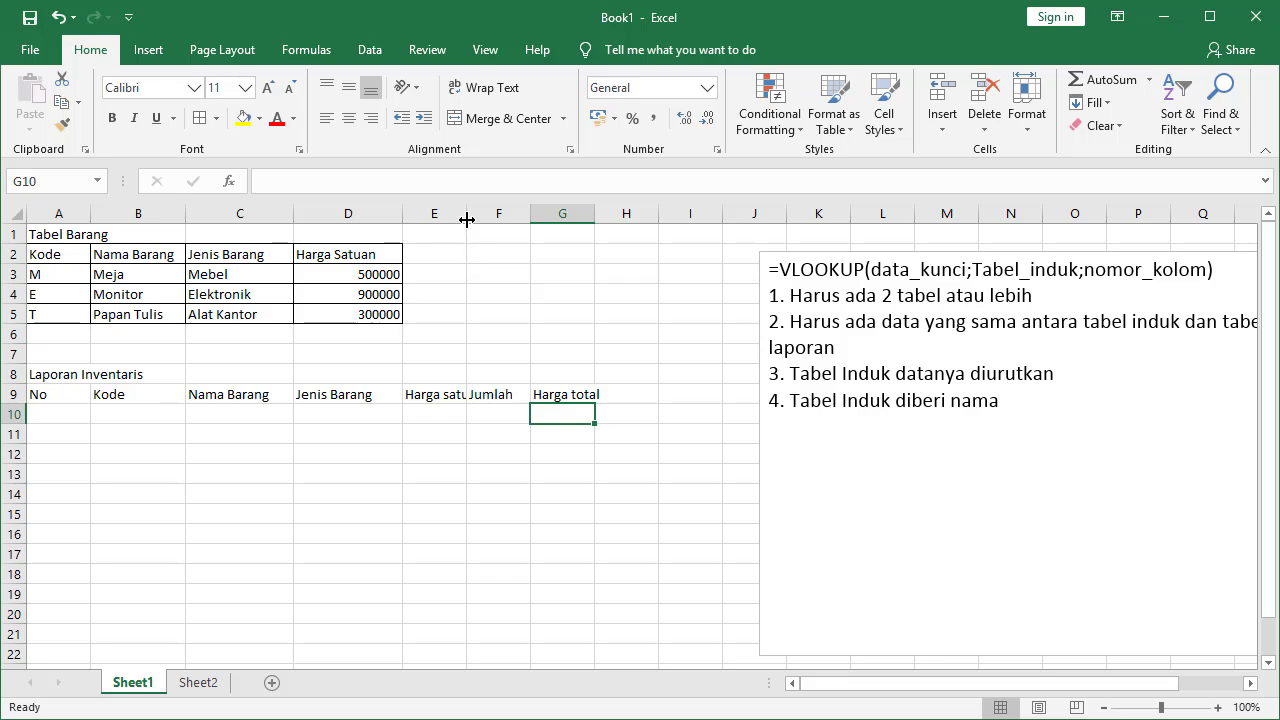
pyautogui.moveTo(466, 218); pyautogui.dragTo(667, 232)
pyautogui.click(540, 417)
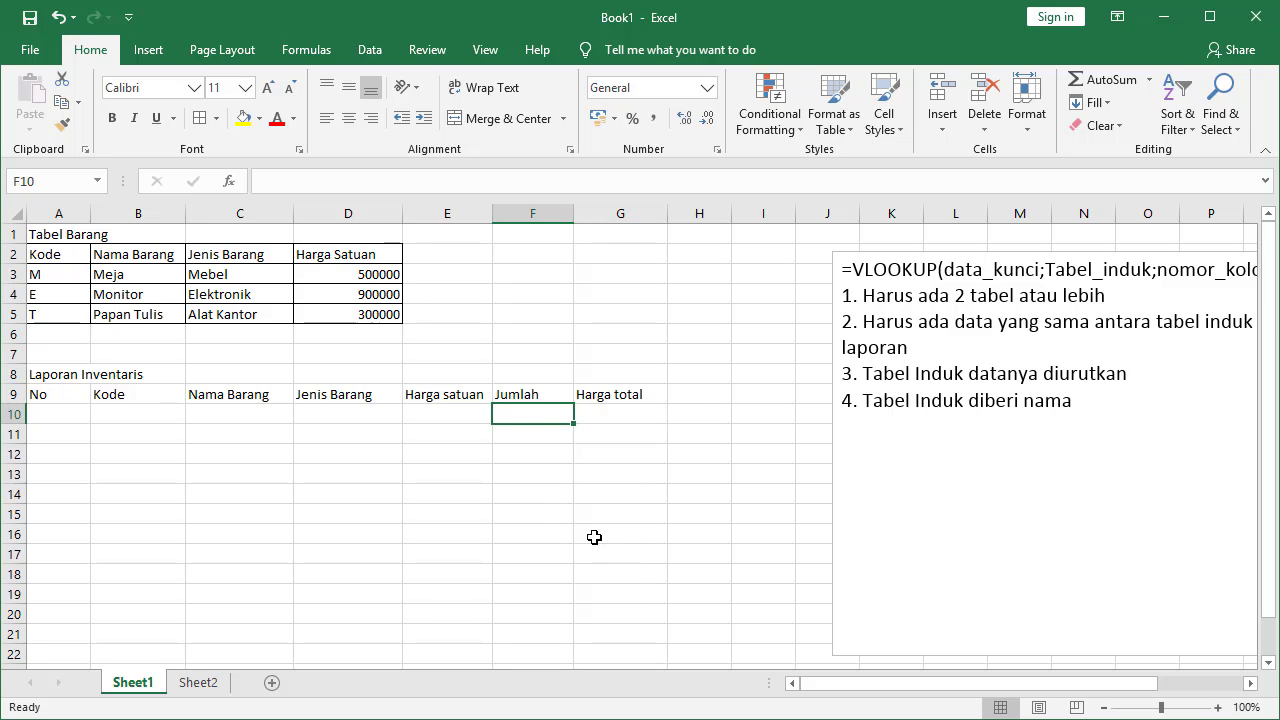
pyautogui.click(64, 417)
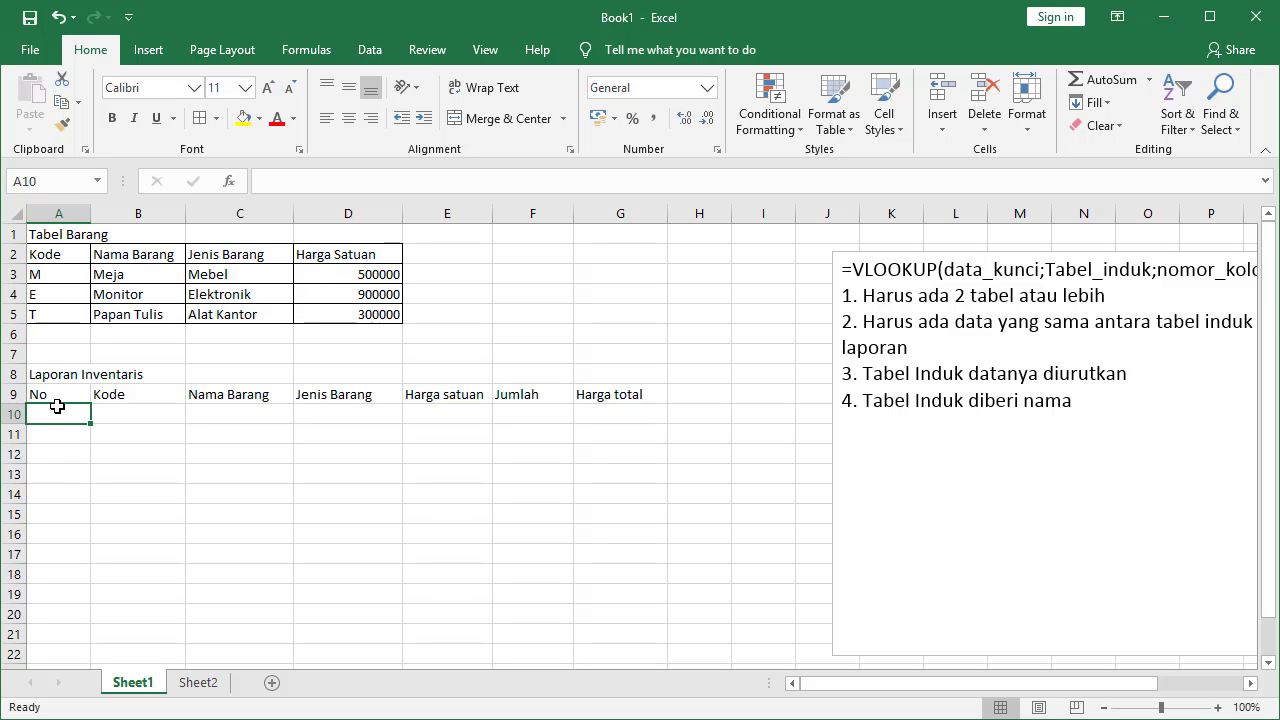
# Type the codes M, E, T, T, M, E, T, M down A10:A17
pyautogui.write('M')
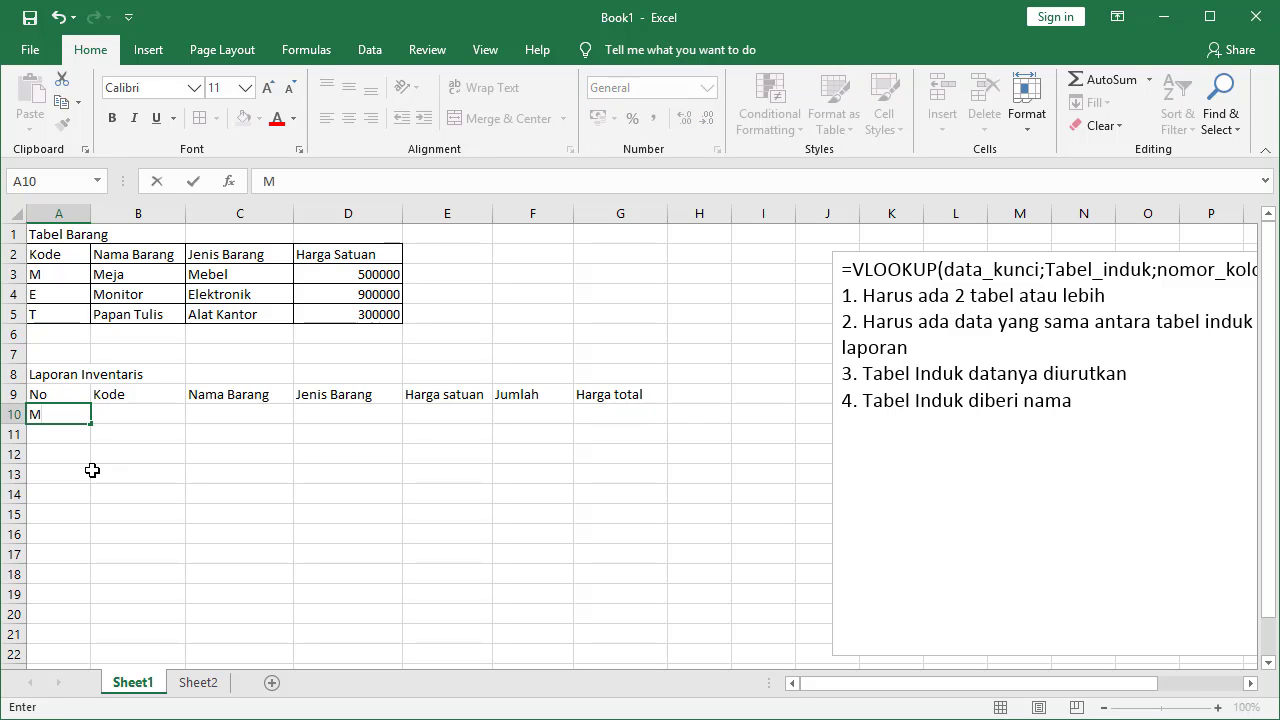
pyautogui.press('Return')
pyautogui.write('E')
pyautogui.press('Return')
pyautogui.write('T')
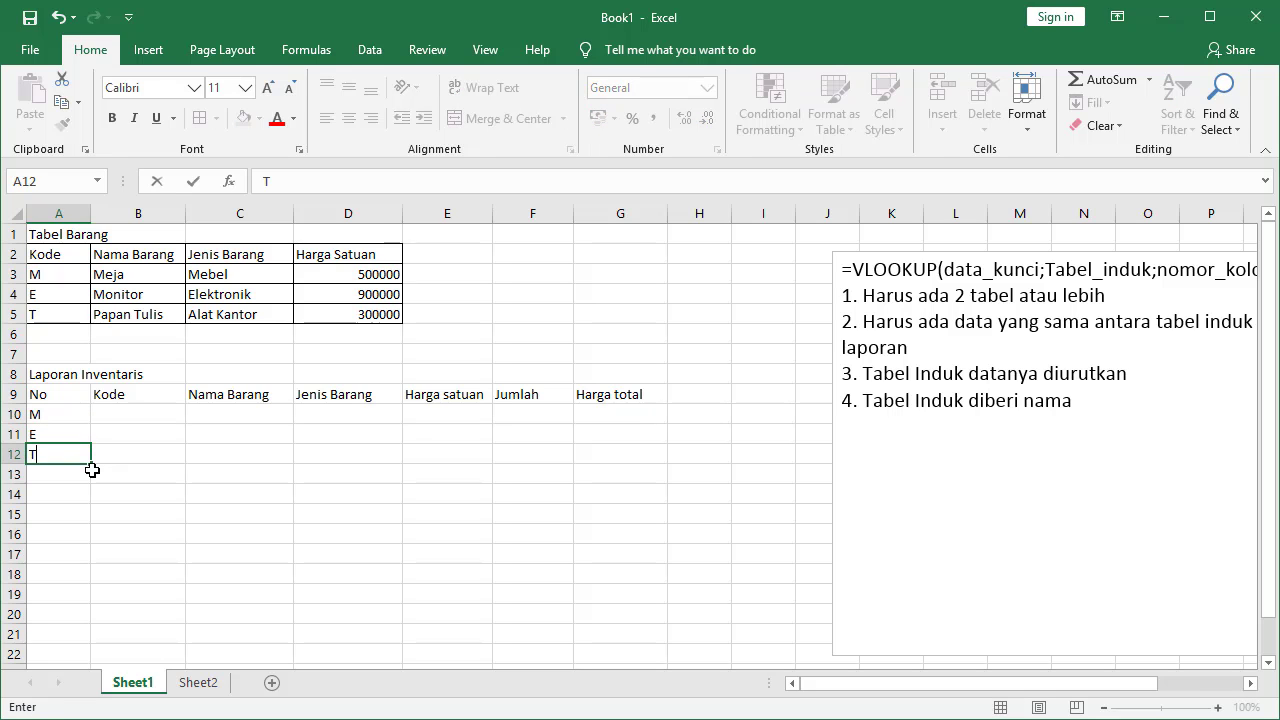
pyautogui.press('Return')
pyautogui.write('T')
pyautogui.press('Return')
pyautogui.write('M')
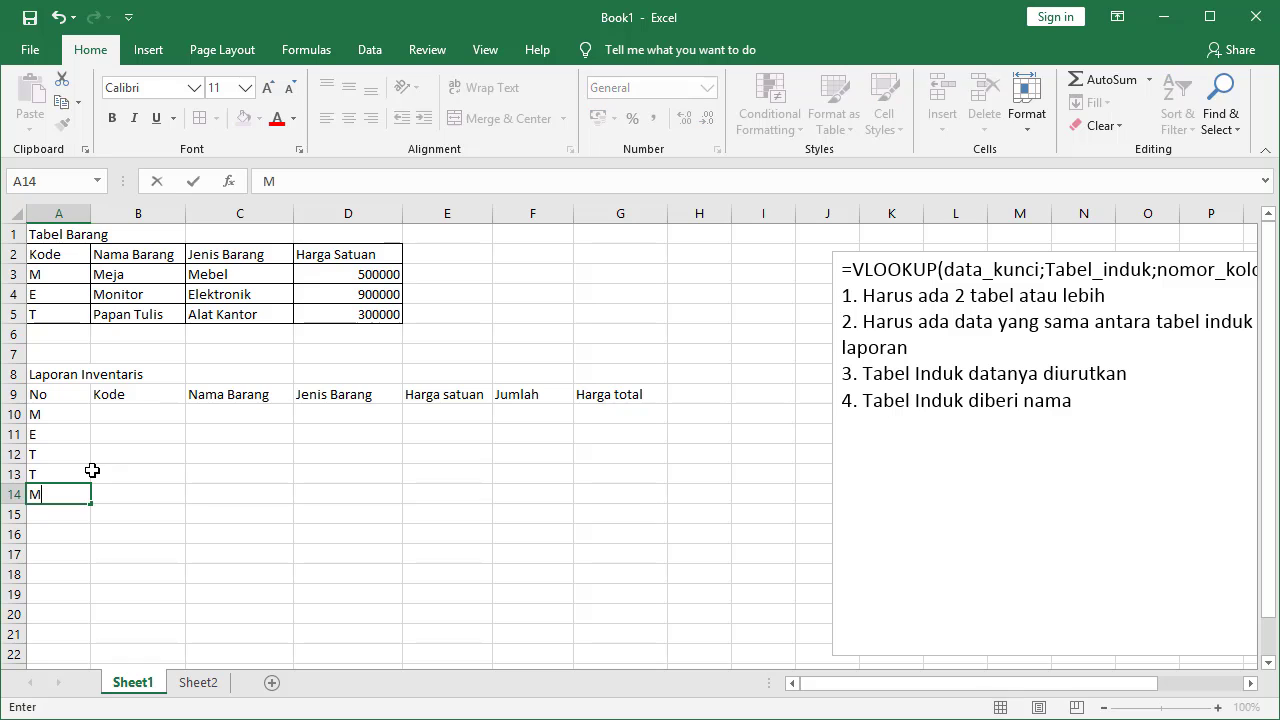
pyautogui.press('Return')
pyautogui.write('E')
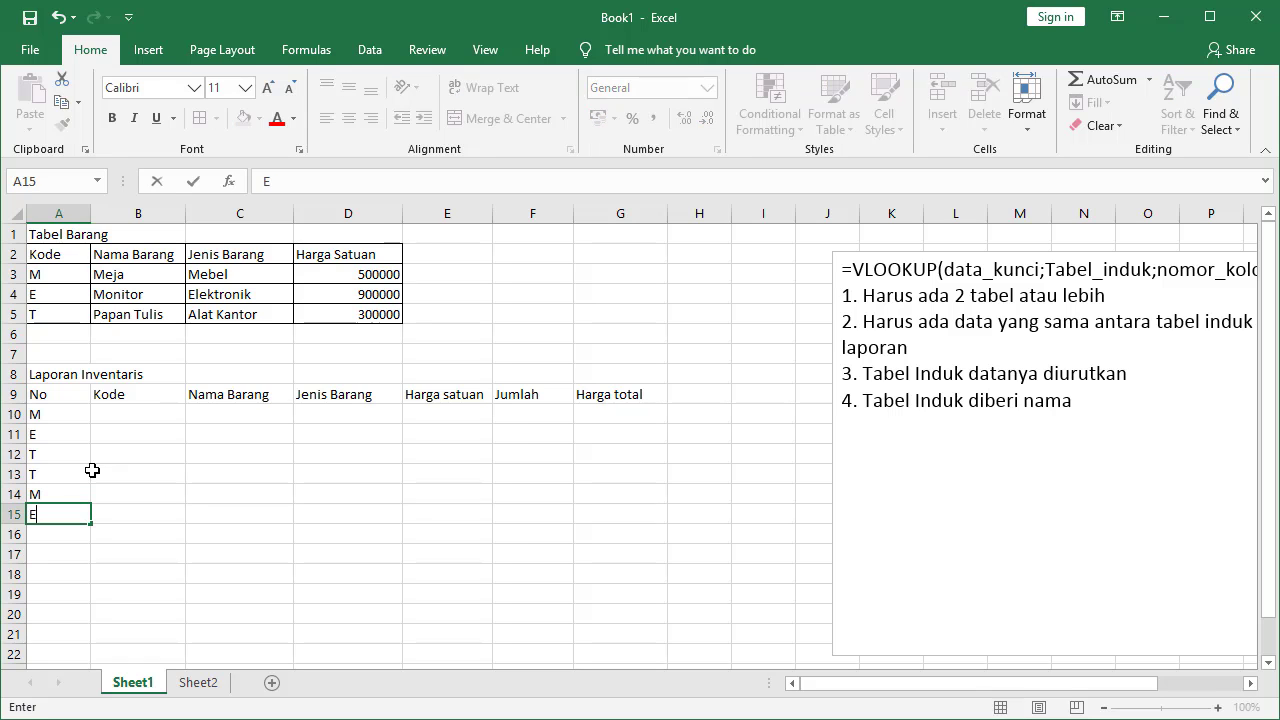
pyautogui.press('Return')
pyautogui.write('T')
pyautogui.press('Return')
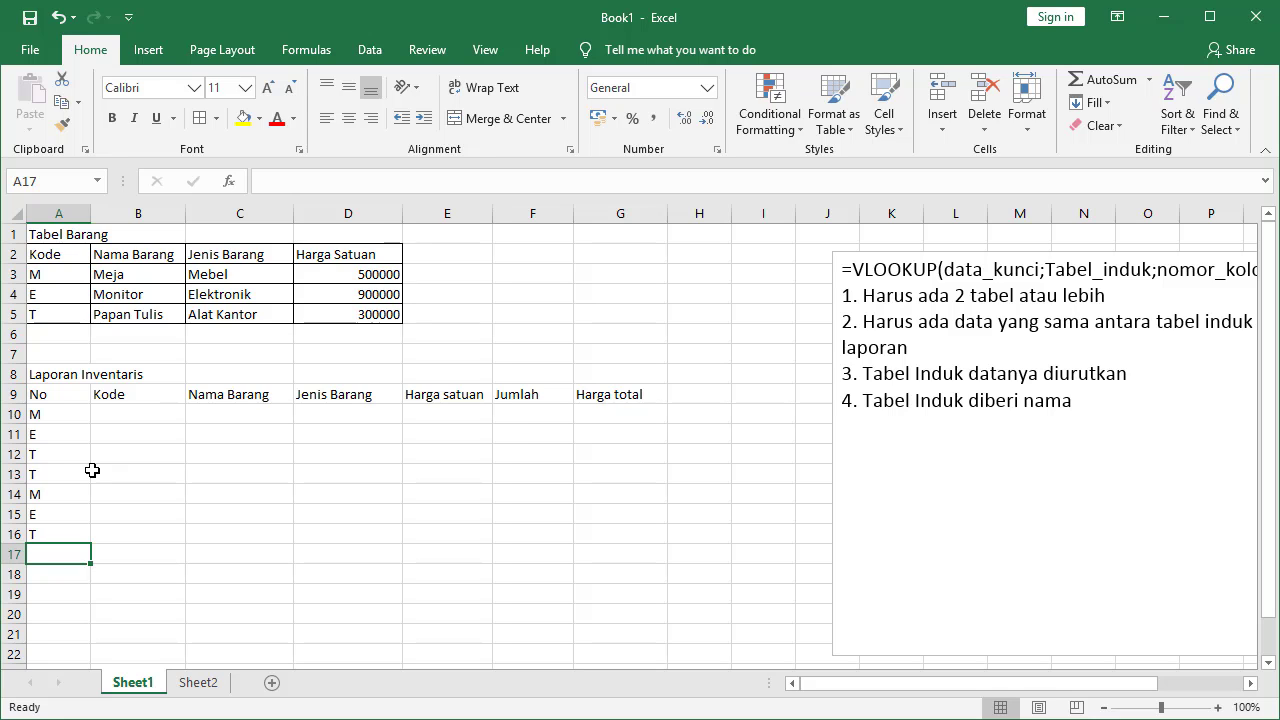
pyautogui.write('M')
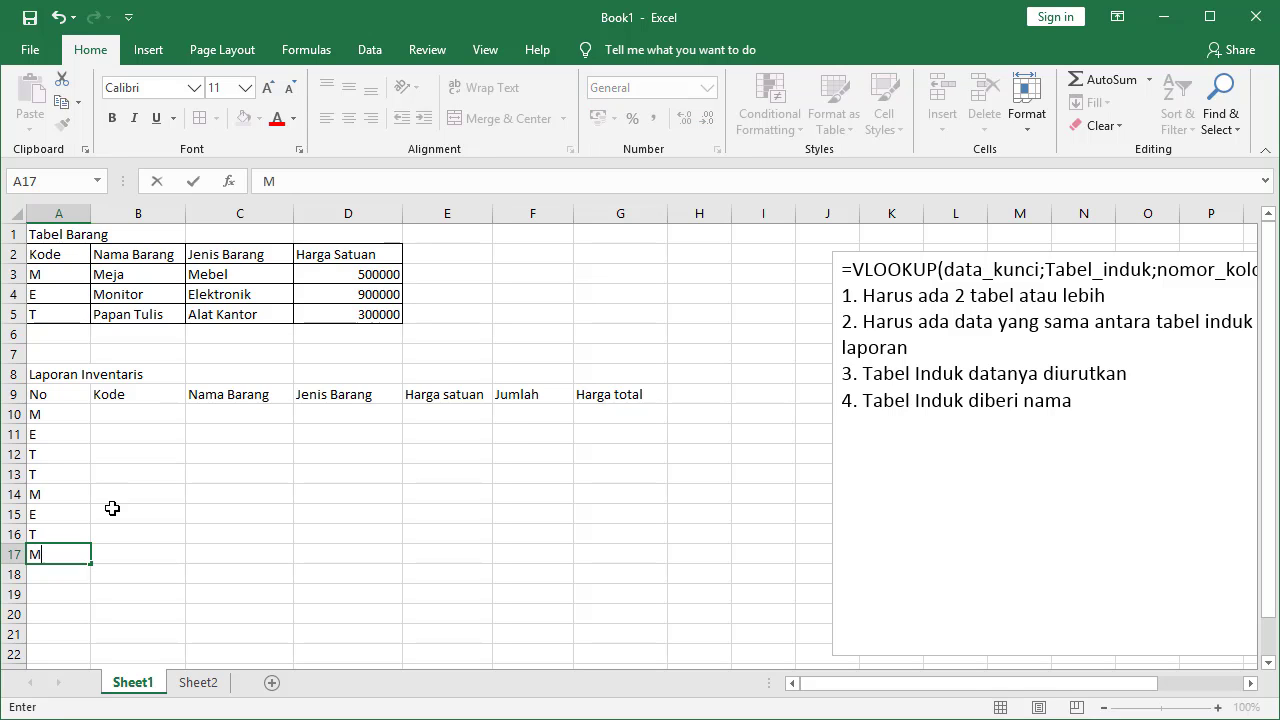
pyautogui.click(150, 512)
# Move the eight codes from column A into the Kode column, B10:B17
pyautogui.click(68, 412)
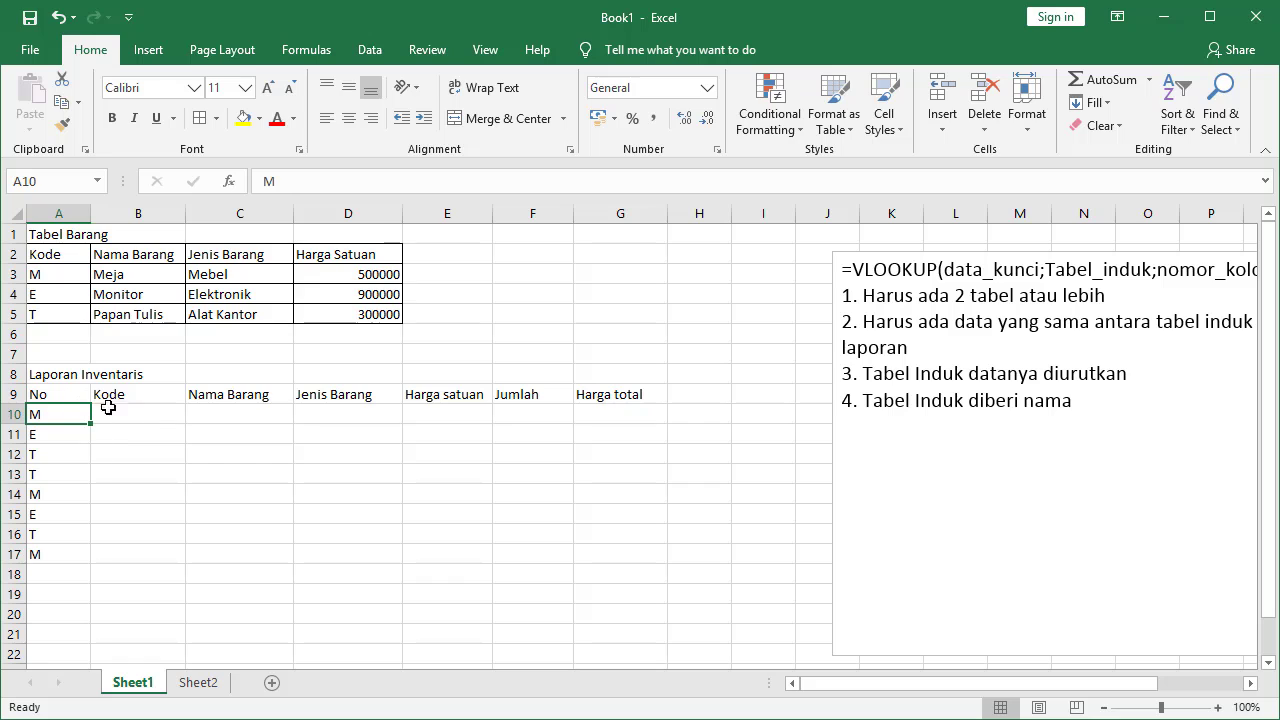
pyautogui.moveTo(62, 418); pyautogui.dragTo(79, 551)
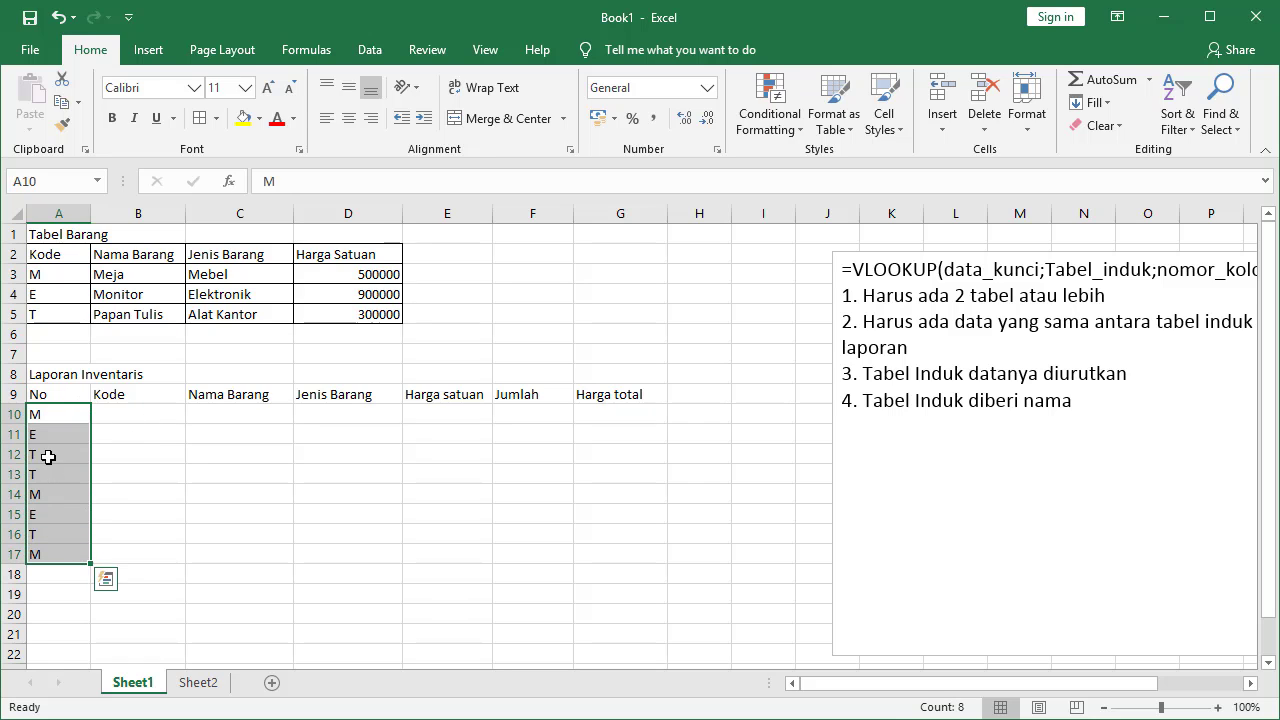
pyautogui.click(132, 418)
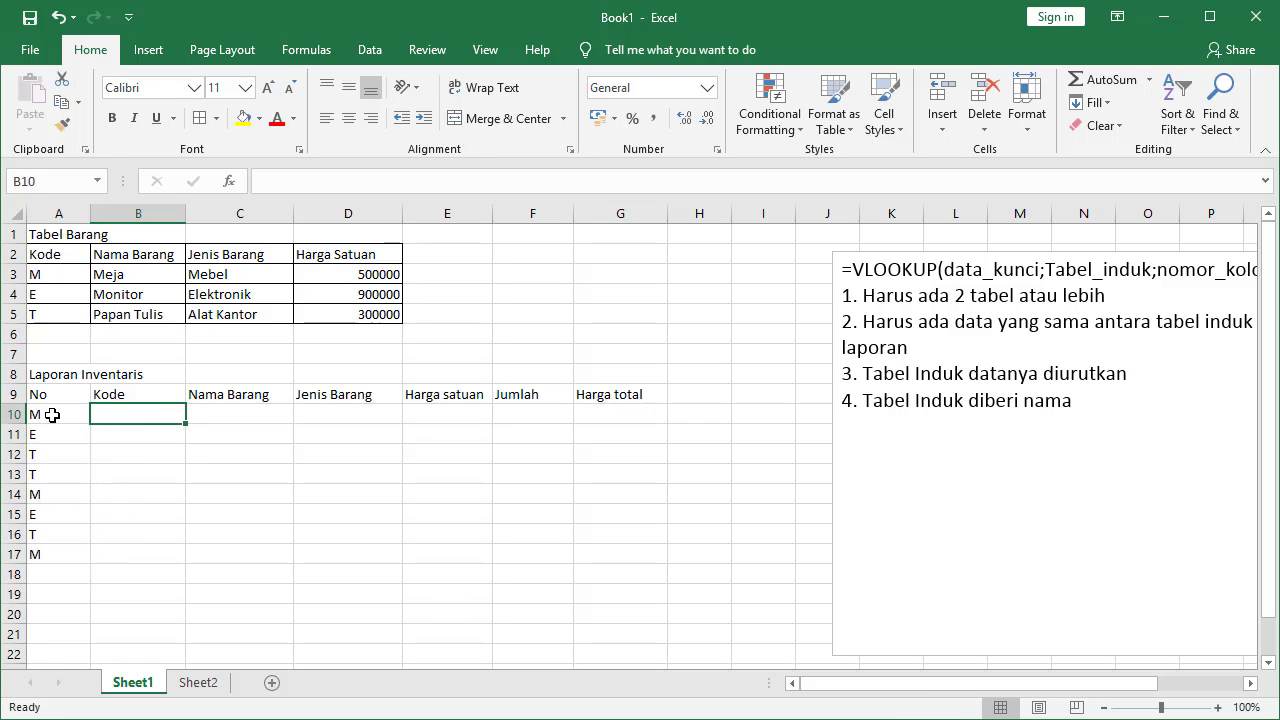
pyautogui.moveTo(55, 411); pyautogui.dragTo(83, 556)
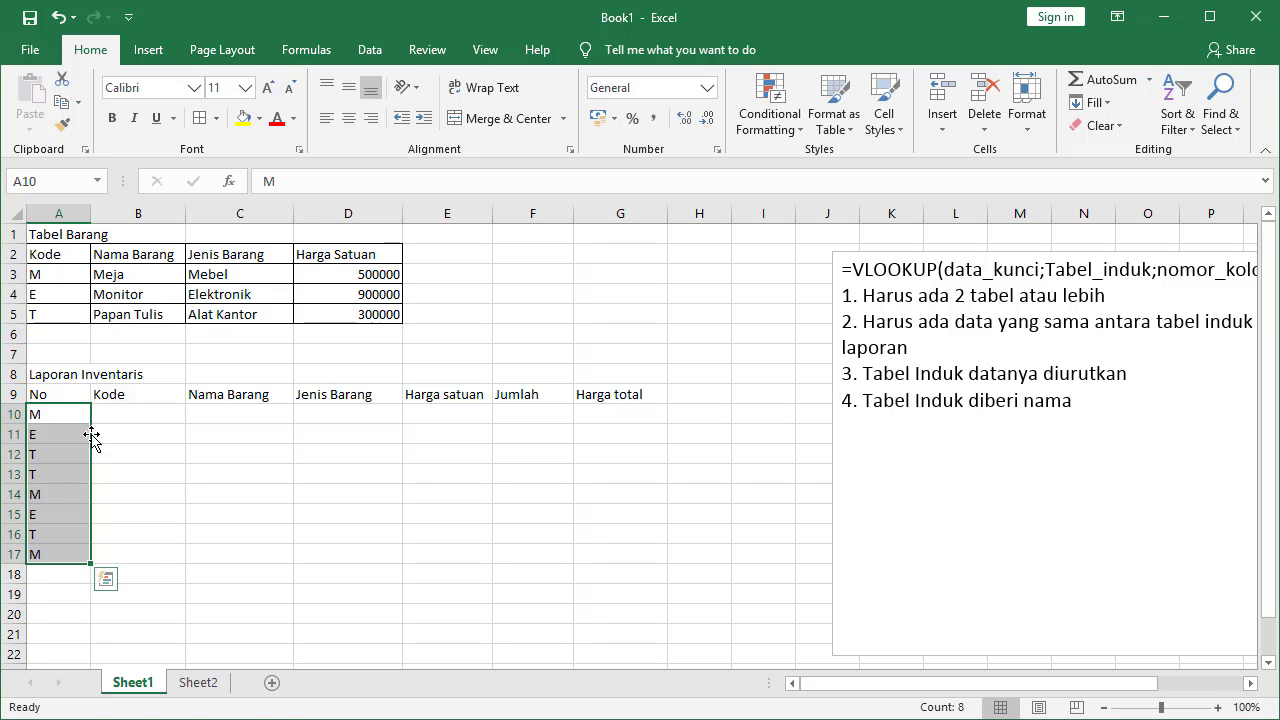
pyautogui.moveTo(91, 436); pyautogui.dragTo(126, 437)
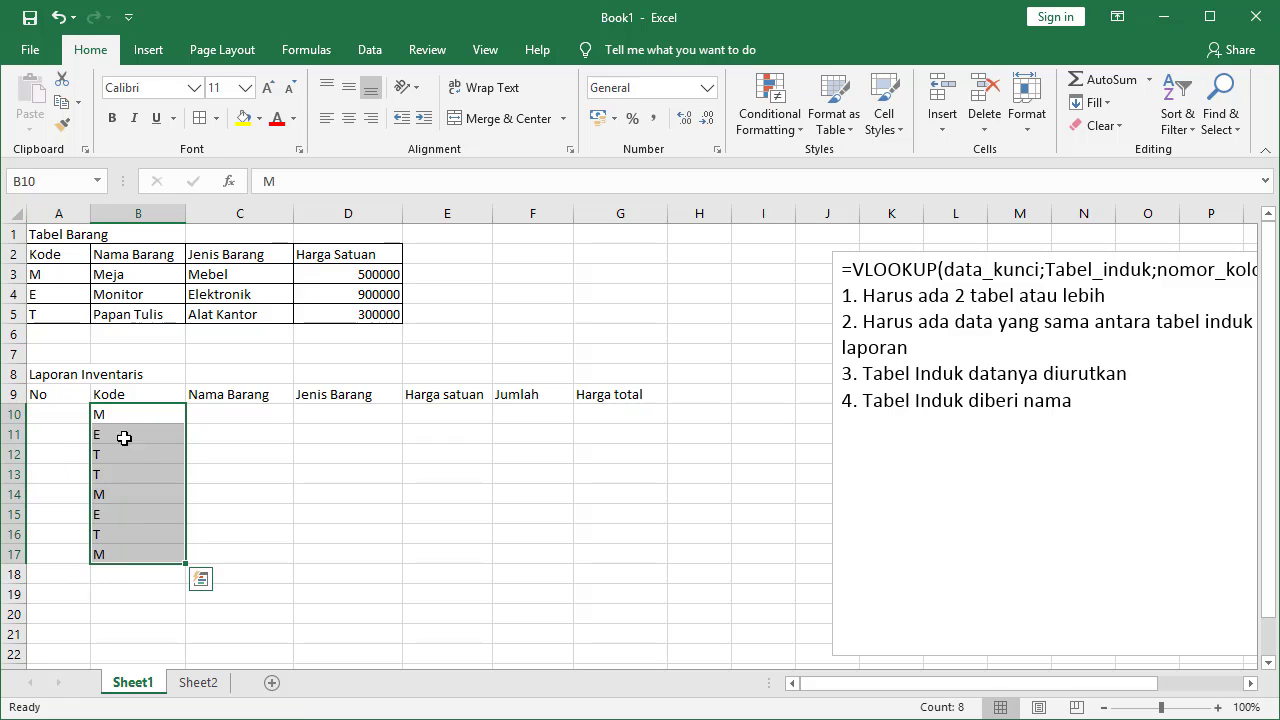
# Number the No column 1 to 8 by filling the 1, 2 series down to A17
pyautogui.click(62, 416)
pyautogui.write('1')
pyautogui.press('Return')
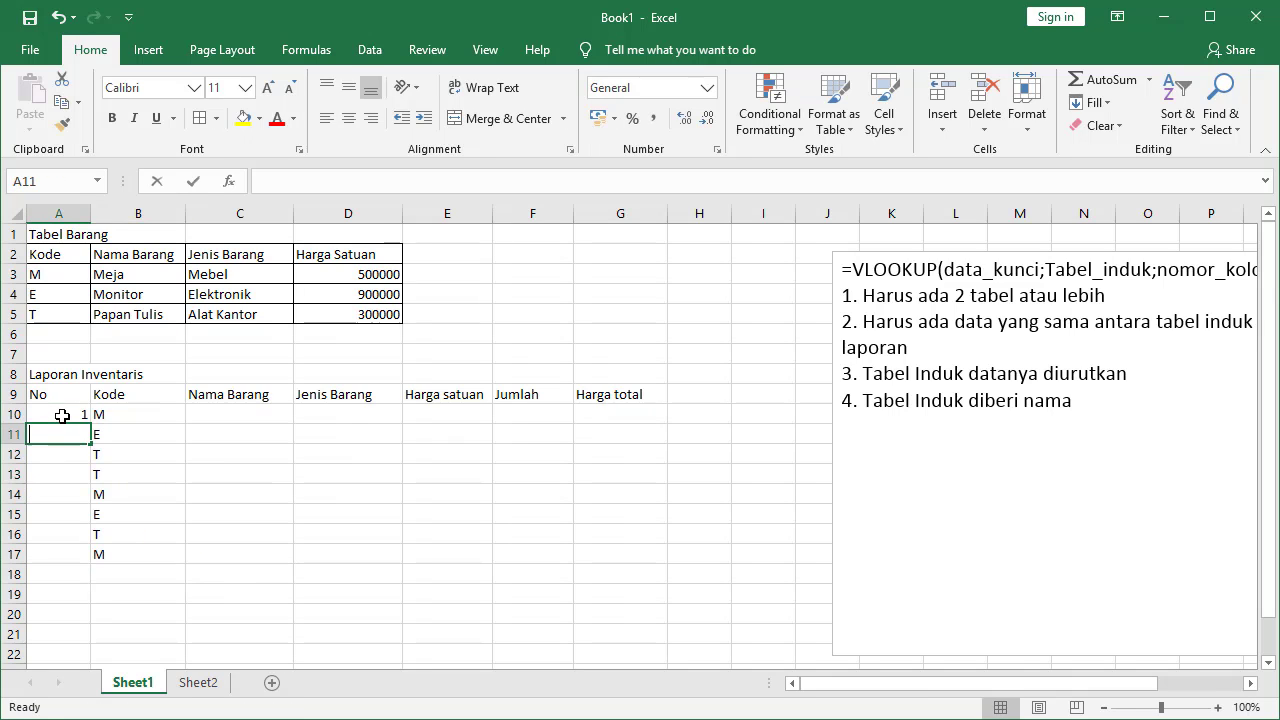
pyautogui.write('2')
pyautogui.click(62, 416)
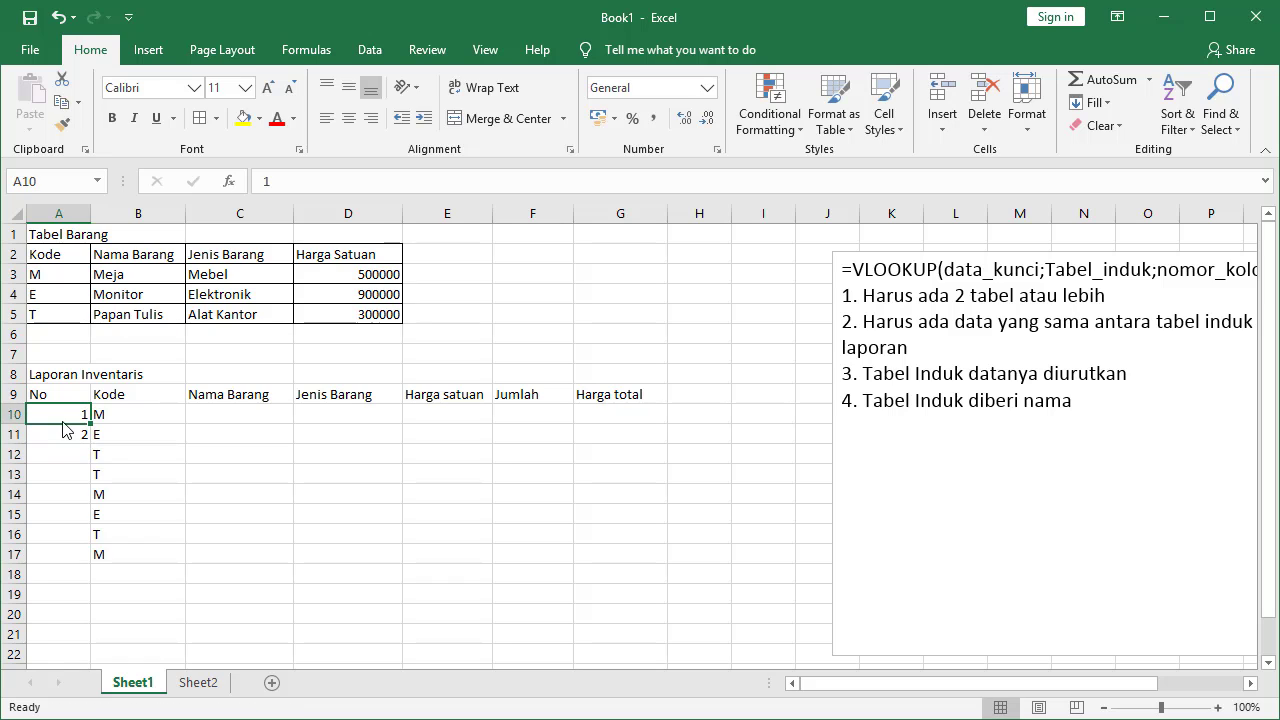
pyautogui.moveTo(56, 415); pyautogui.dragTo(98, 562)
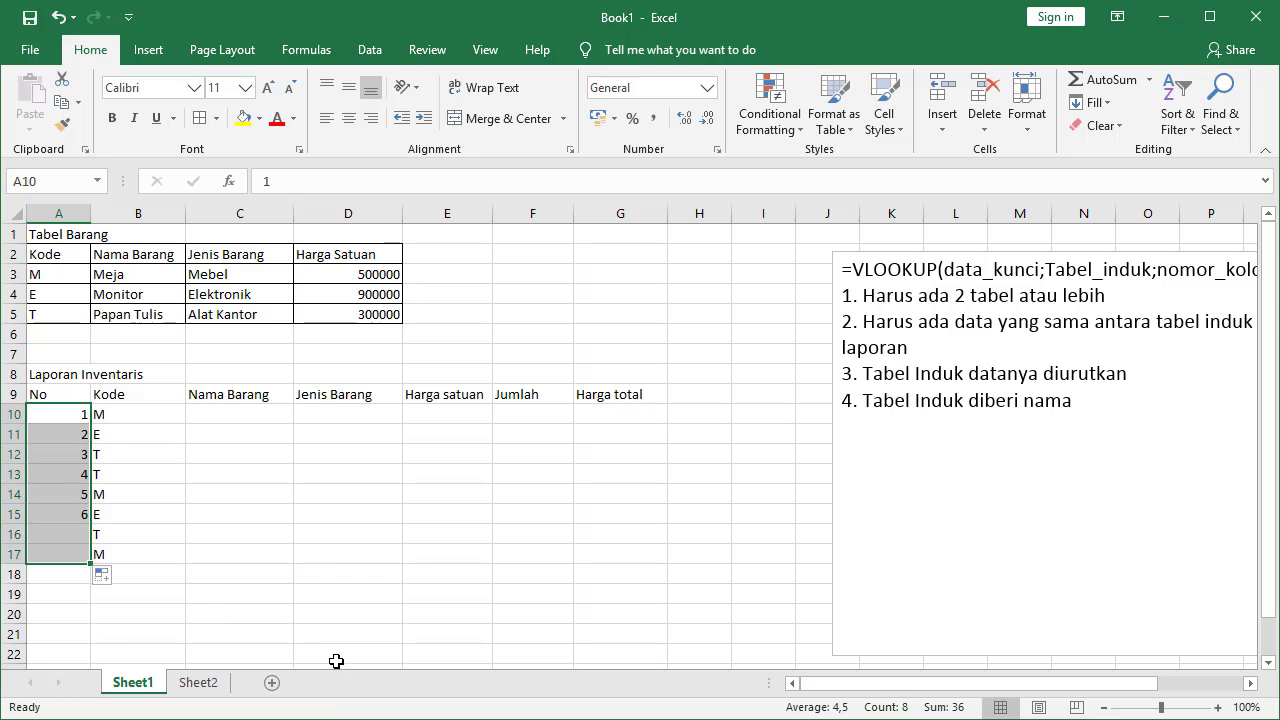
pyautogui.click(241, 413)
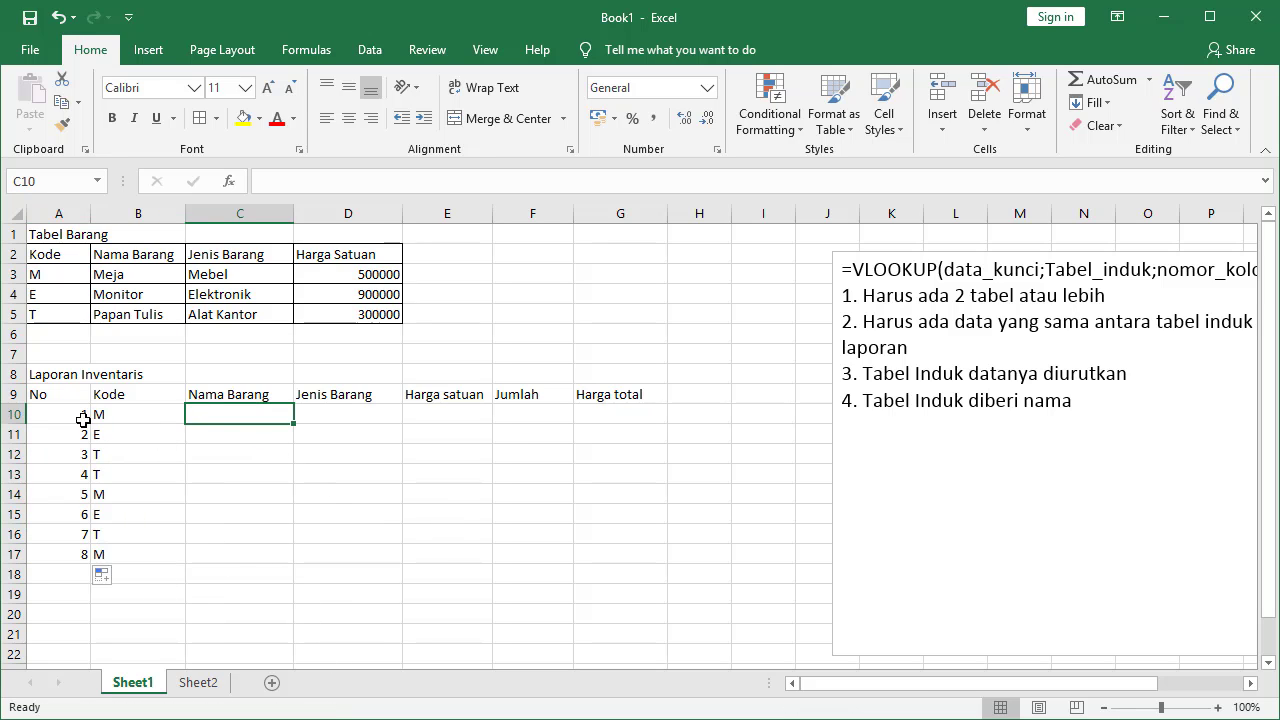
# Put borders around every cell of the report table A9:G17
pyautogui.moveTo(66, 397); pyautogui.dragTo(603, 552)
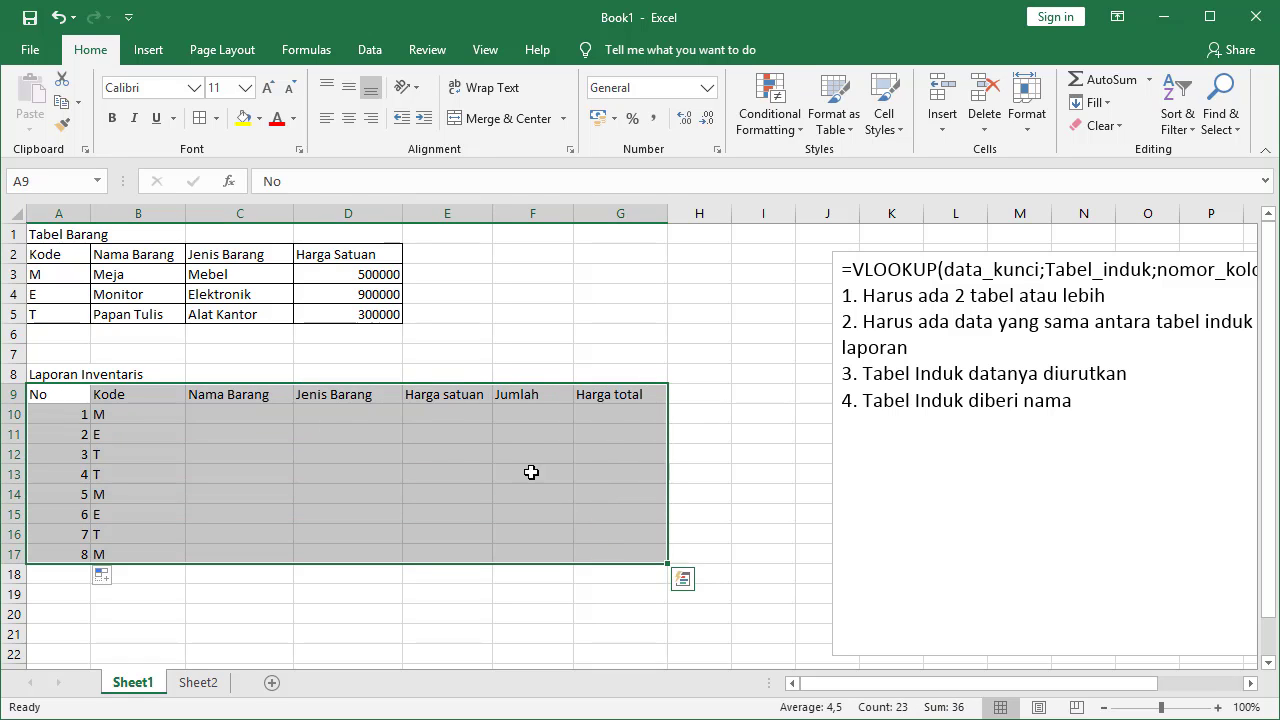
pyautogui.click(201, 119)
pyautogui.click(441, 421)
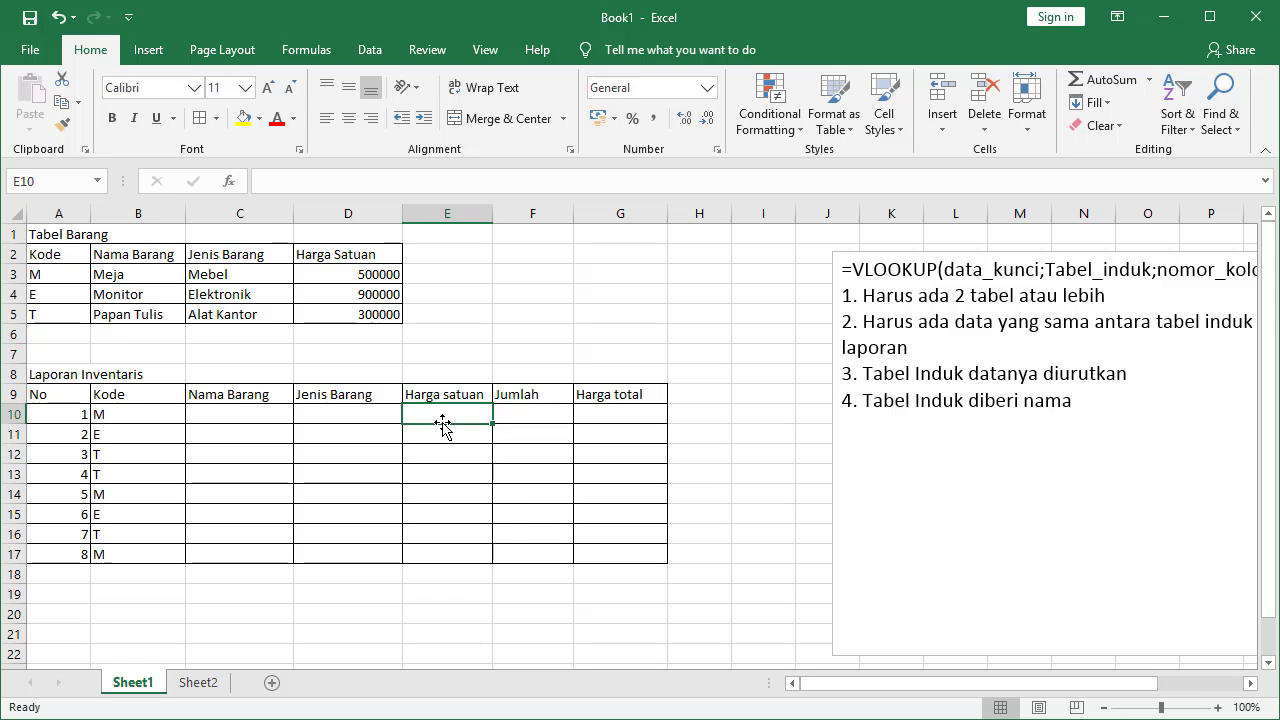
# Enter the Jumlah quantities 4, 5, 3, 5, 3, 2, 3, 4 down the report rows
pyautogui.click(531, 413)
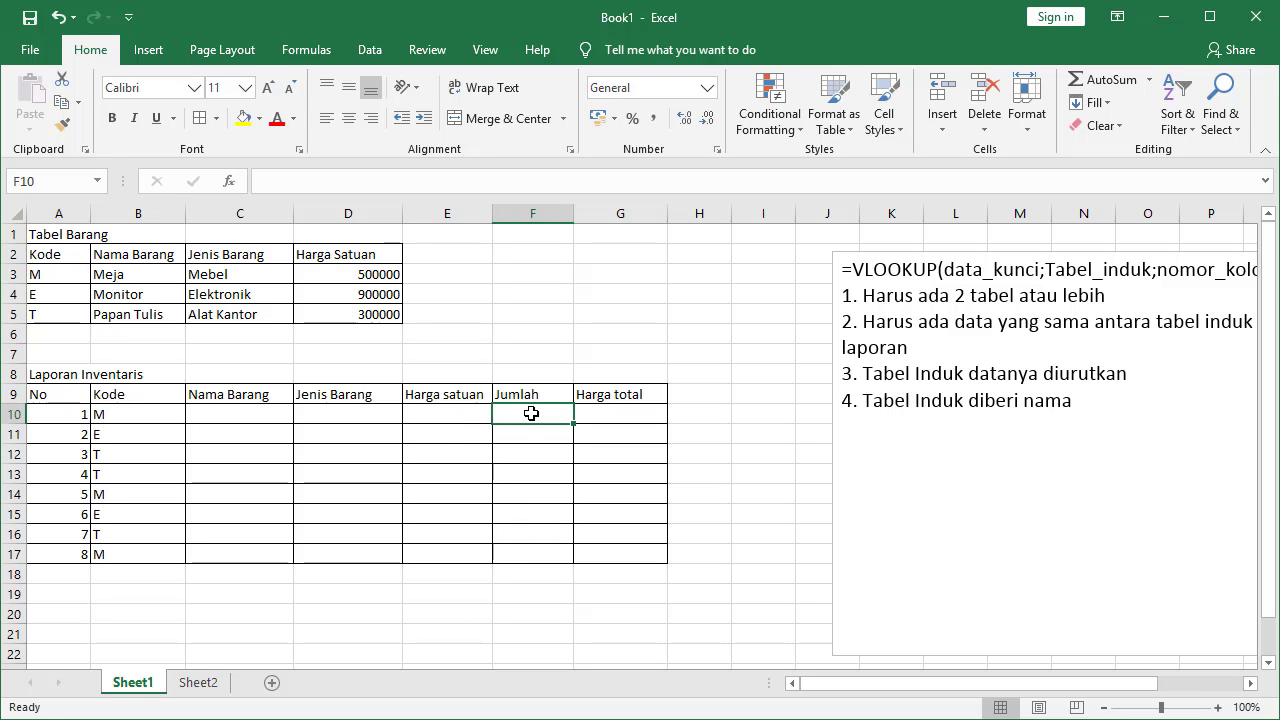
pyautogui.write('4')
pyautogui.press('Return')
pyautogui.write('5')
pyautogui.press('Return')
pyautogui.write('3')
pyautogui.press('Return')
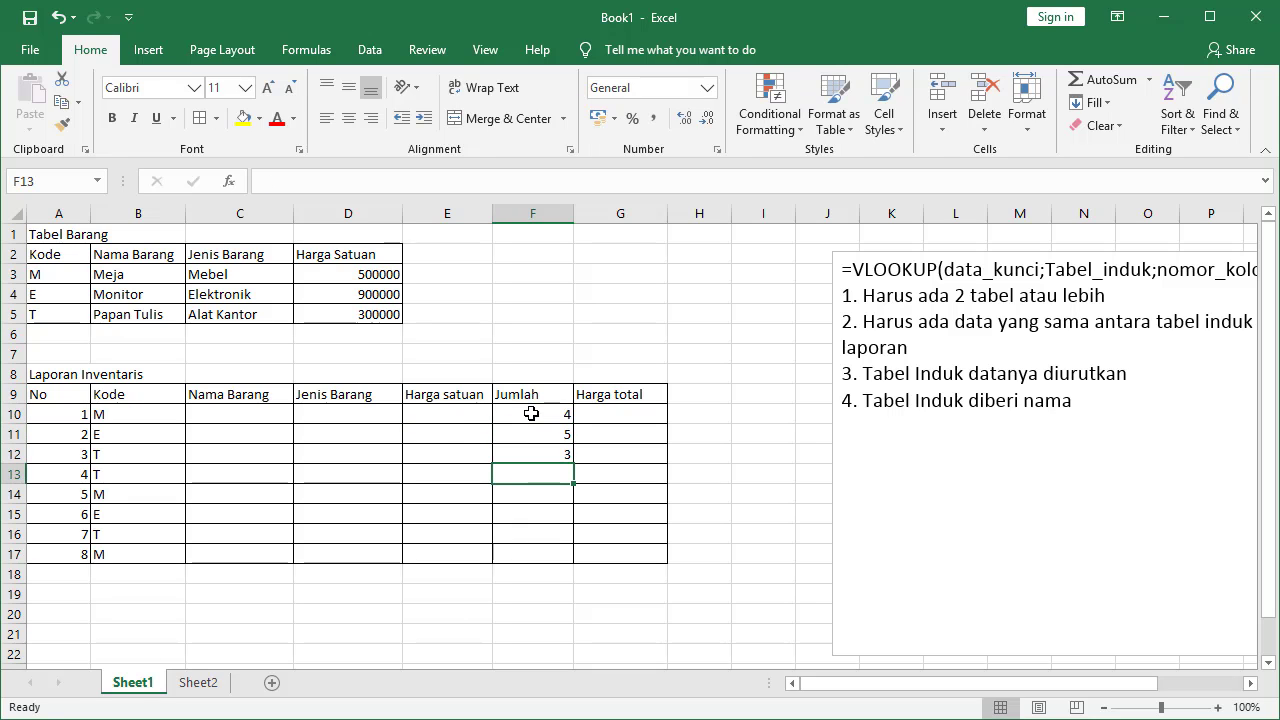
pyautogui.write('5')
pyautogui.press('Return')
pyautogui.write('3')
pyautogui.press('Return')
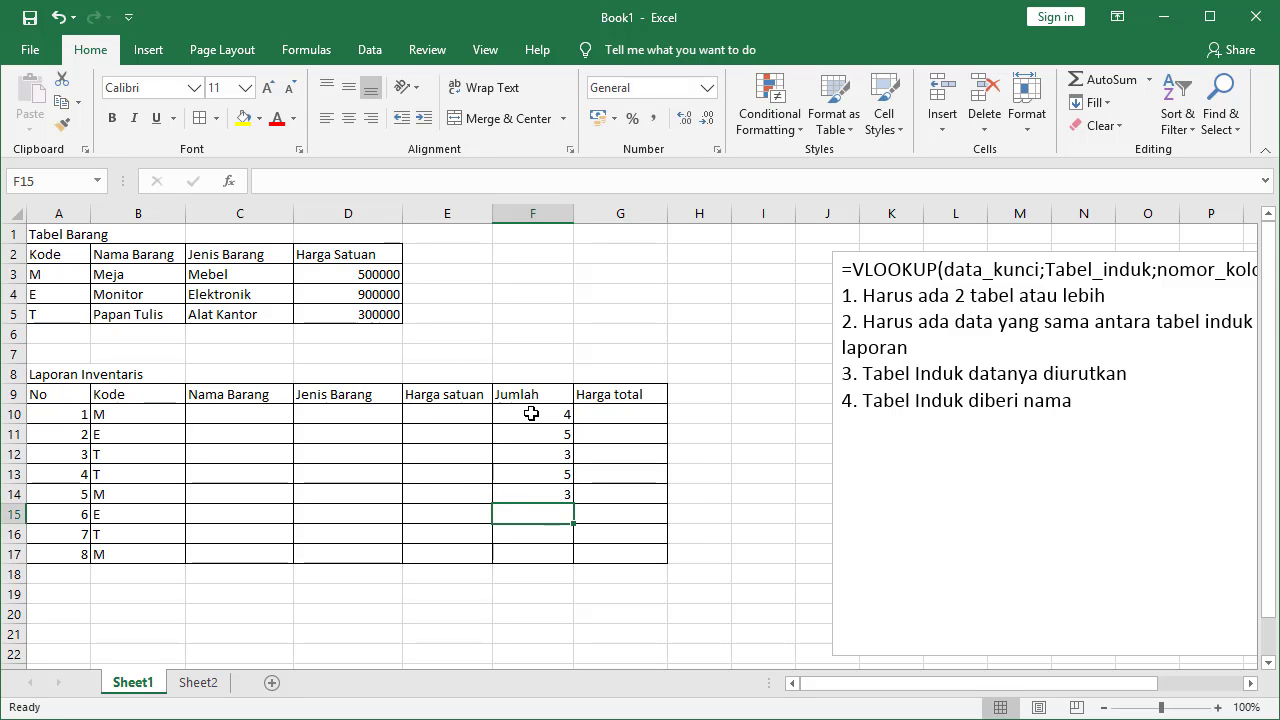
pyautogui.write('2')
pyautogui.press('Return')
pyautogui.write('3')
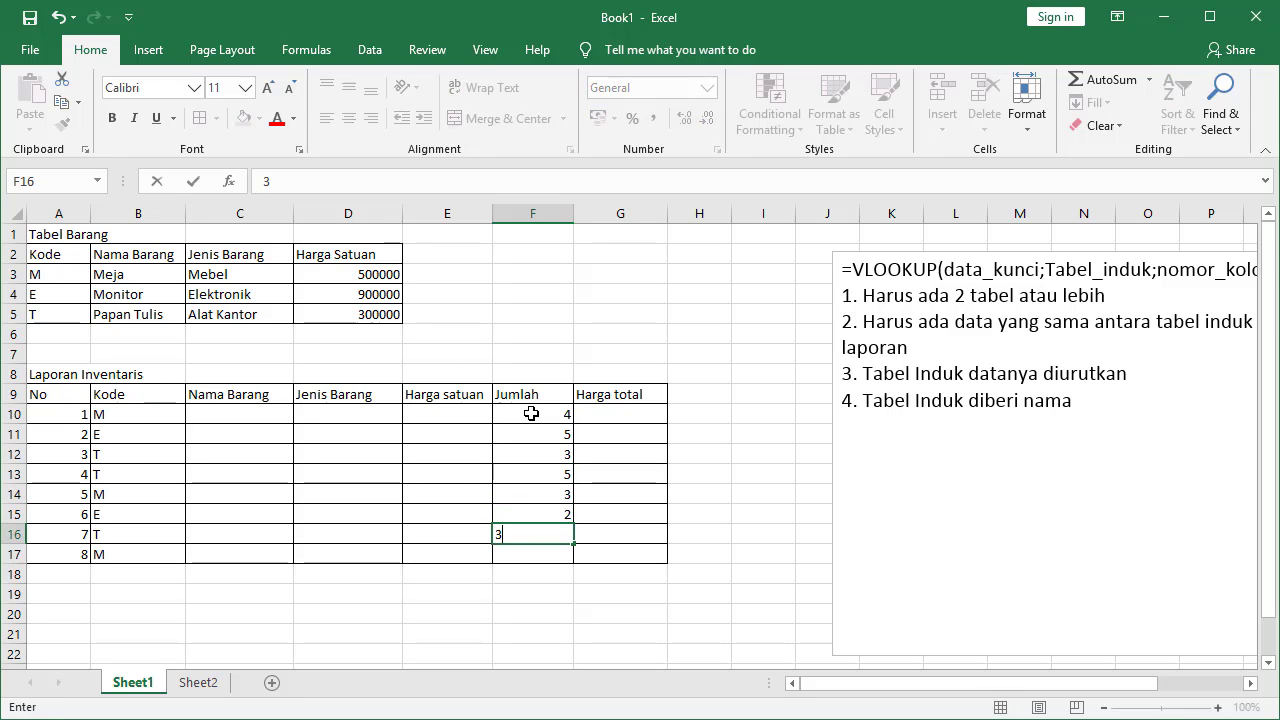
pyautogui.press('Return')
pyautogui.write('4')
pyautogui.press('Up')
pyautogui.press('Up')
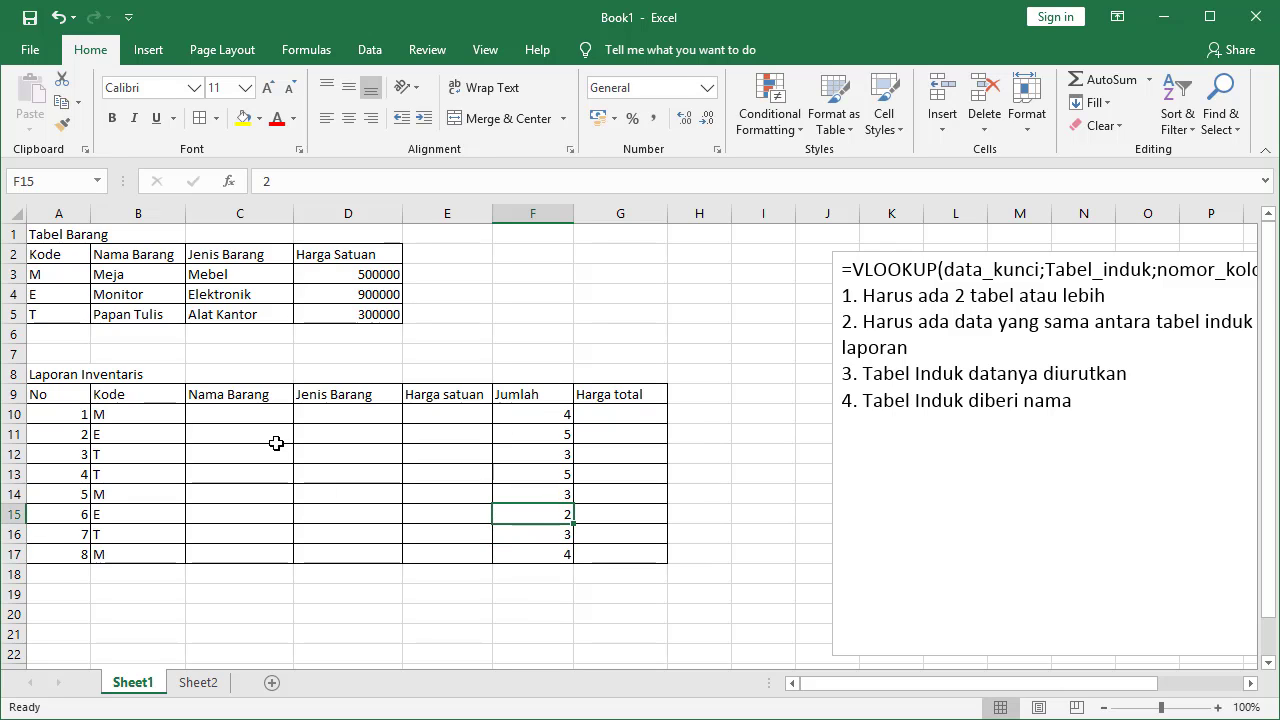
pyautogui.click(245, 417)
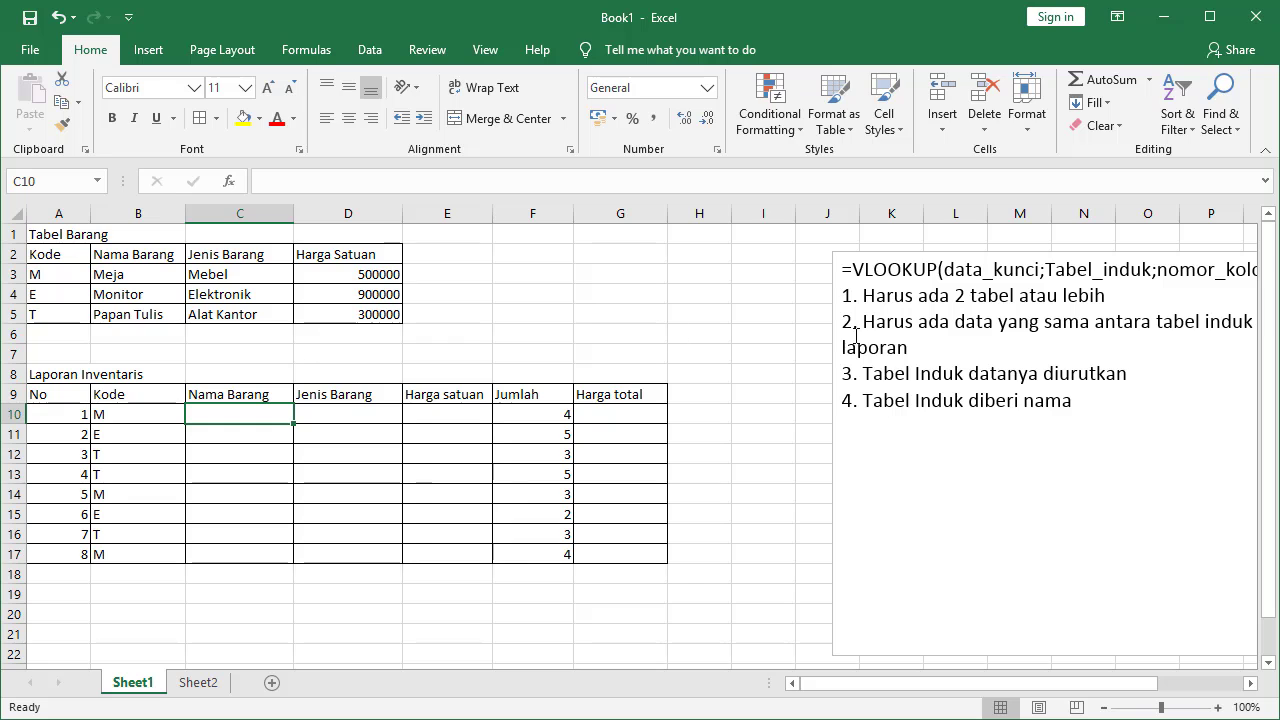
# Drag the VLOOKUP notes text box left toward column I so its syntax is readable
pyautogui.click(1006, 376)
pyautogui.moveTo(1058, 250); pyautogui.dragTo(951, 237)
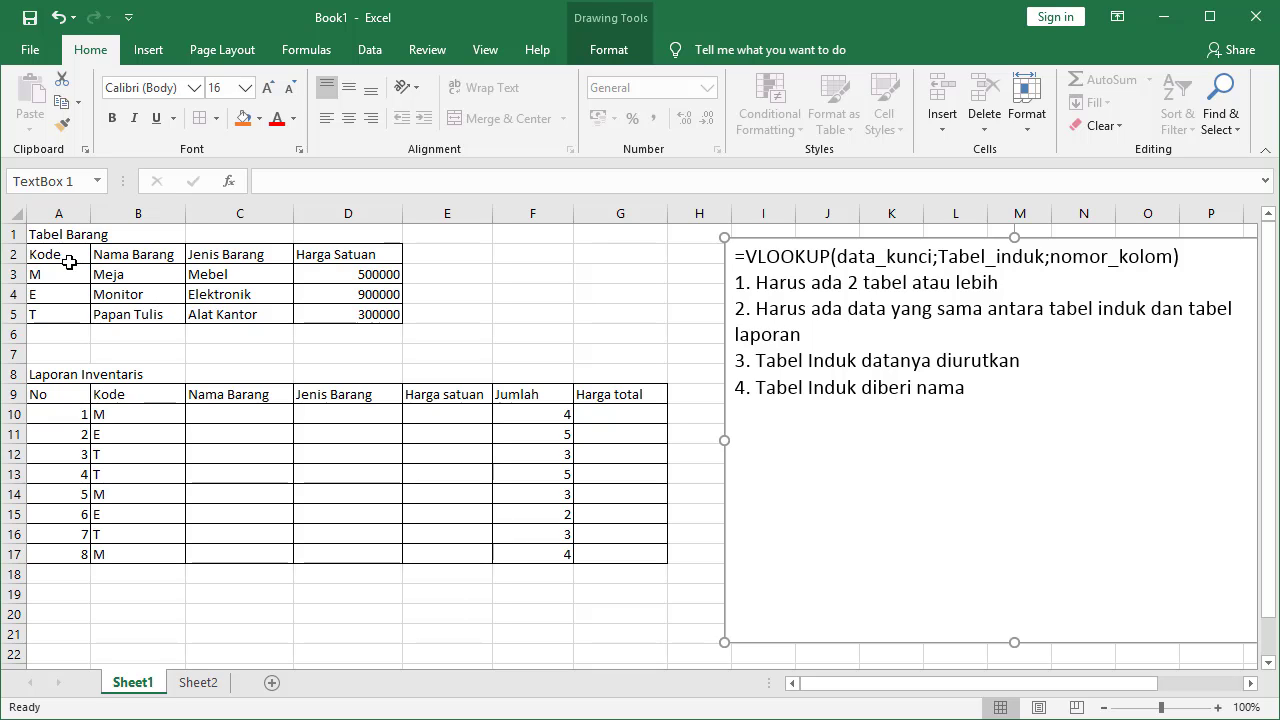
pyautogui.moveTo(50, 253); pyautogui.dragTo(403, 321)
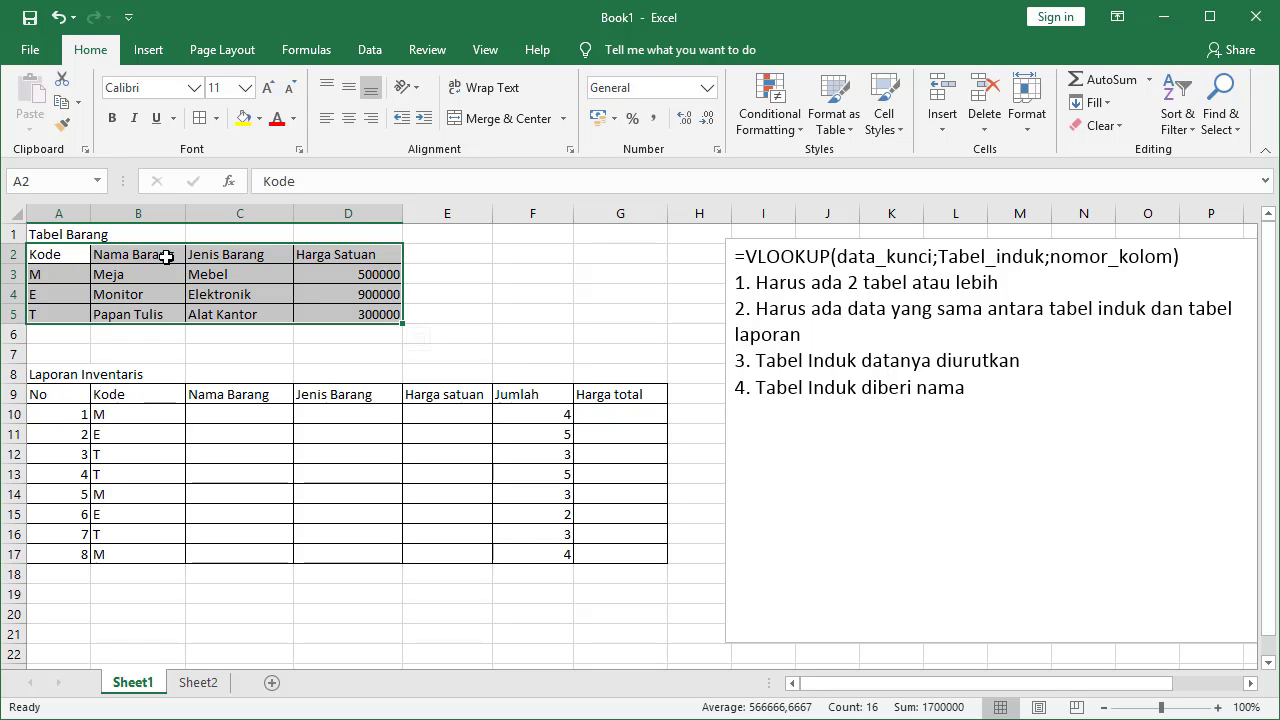
# Sort the Tabel Barang range A2:D5 by Kode in A to Z order
pyautogui.moveTo(65, 250); pyautogui.dragTo(340, 321)
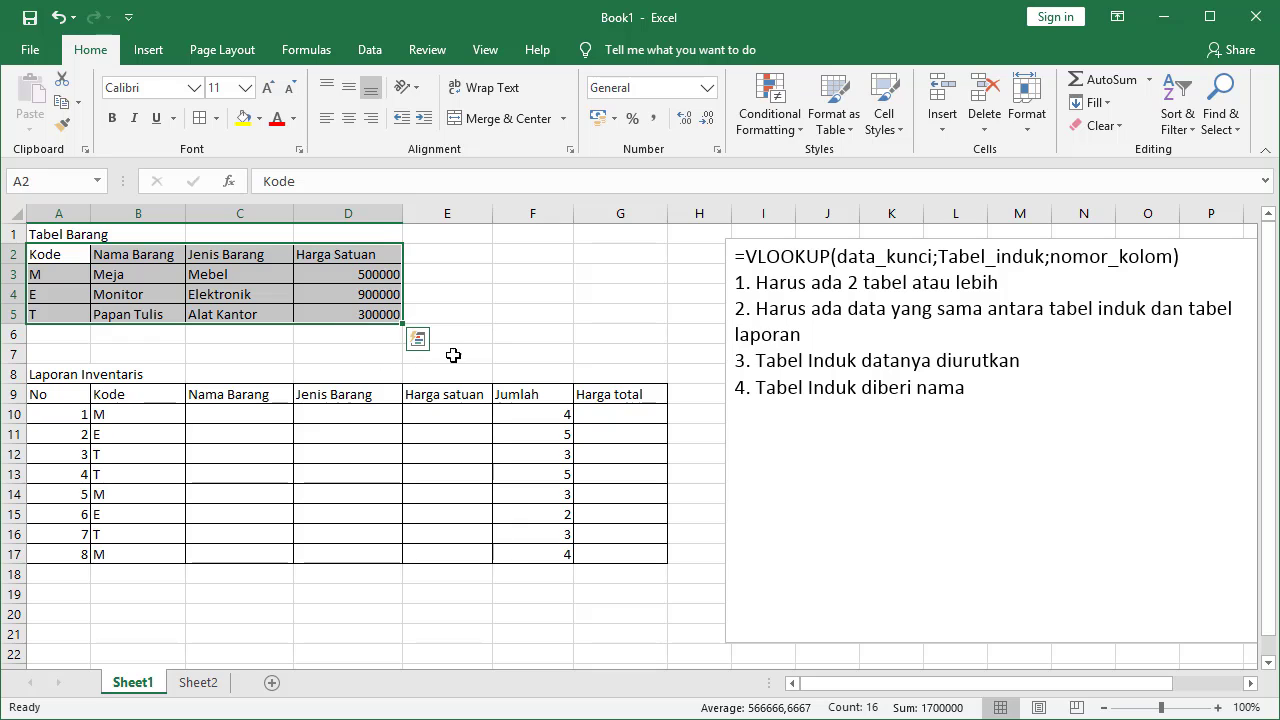
pyautogui.click(368, 55)
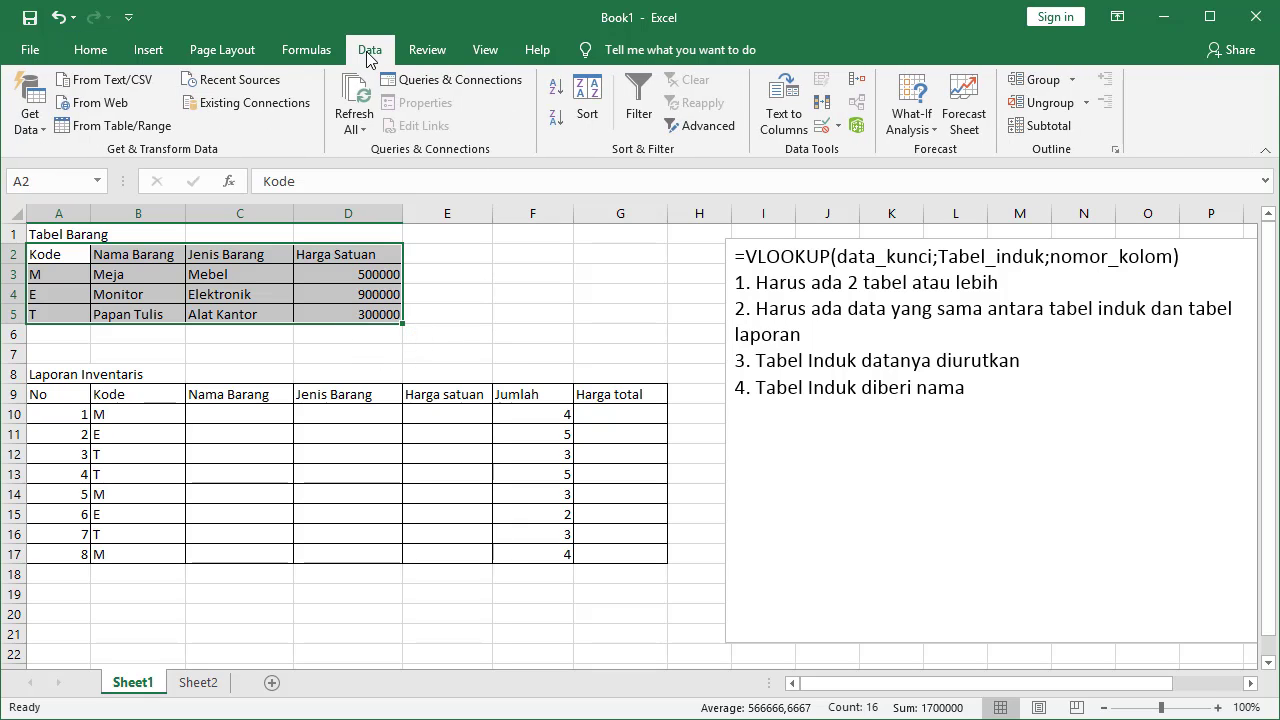
pyautogui.click(587, 120)
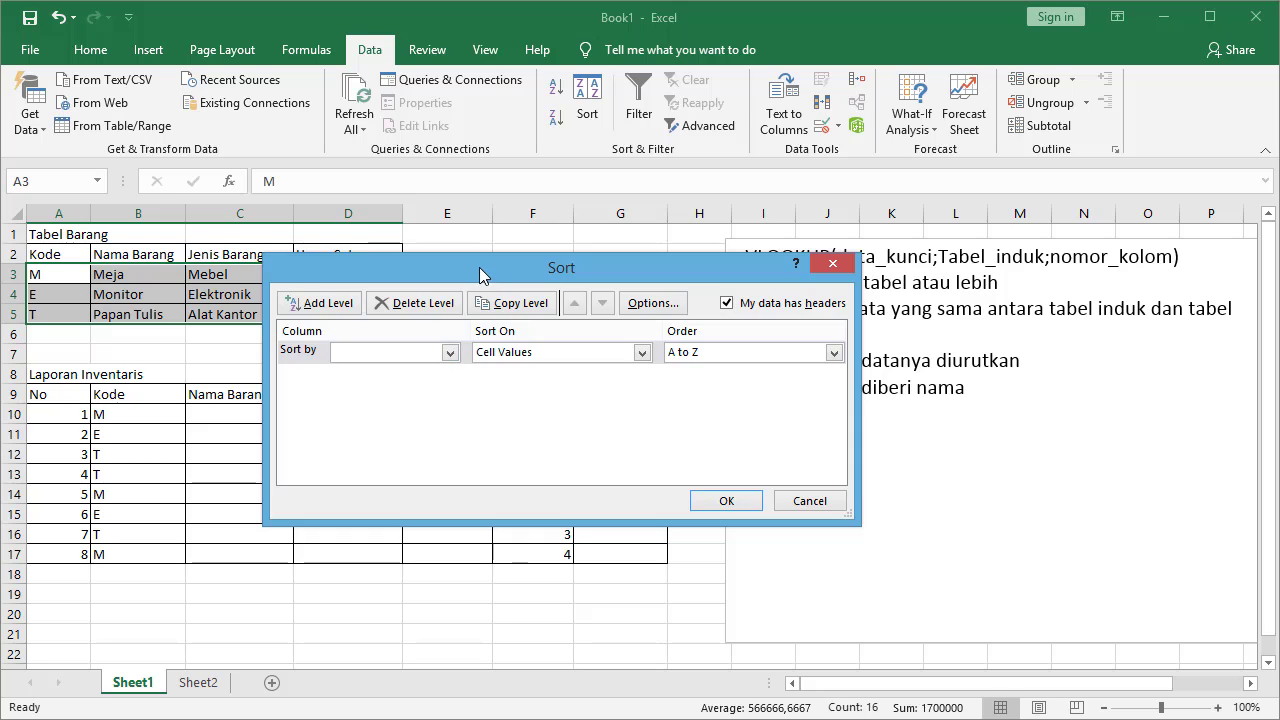
pyautogui.moveTo(479, 267); pyautogui.dragTo(573, 222)
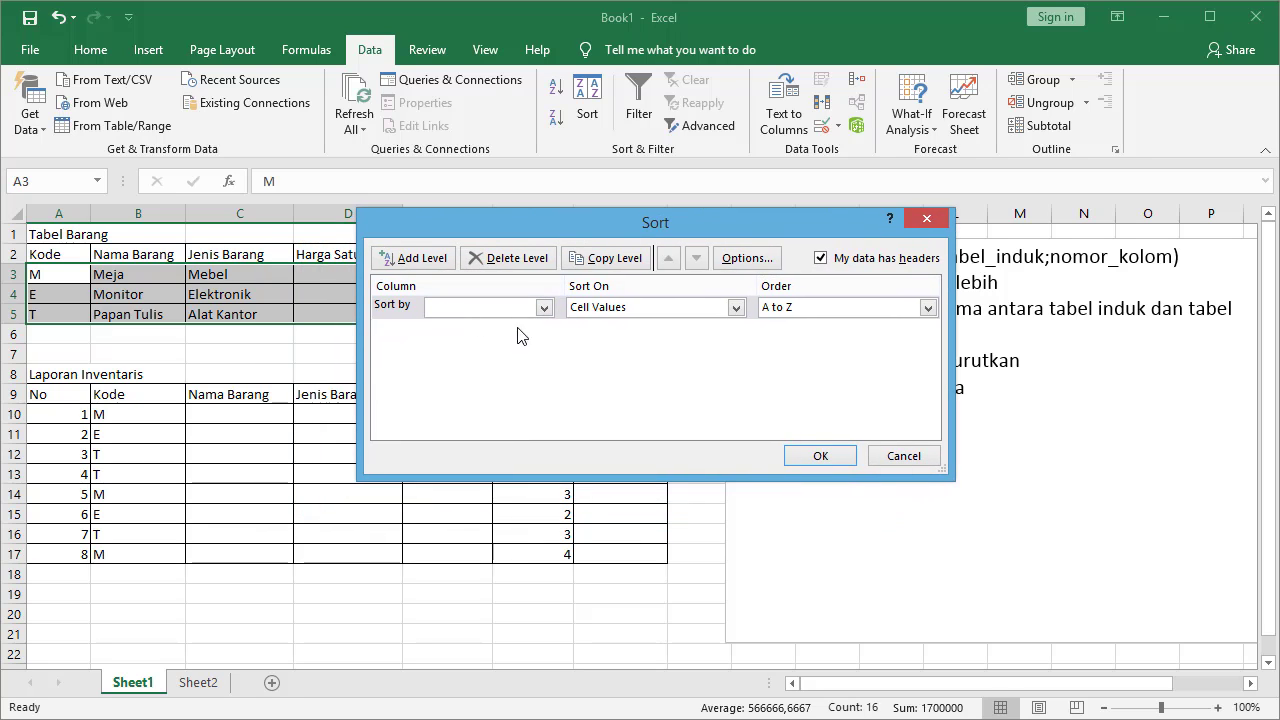
pyautogui.click(543, 307)
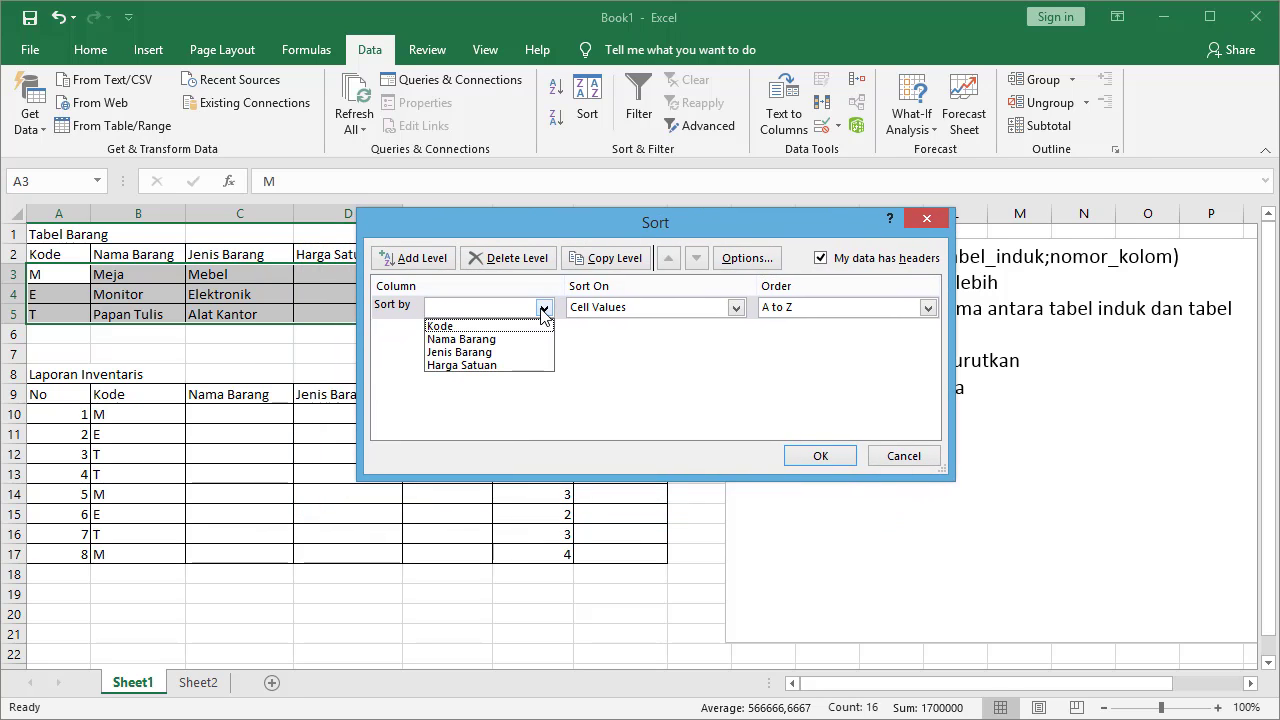
pyautogui.click(462, 326)
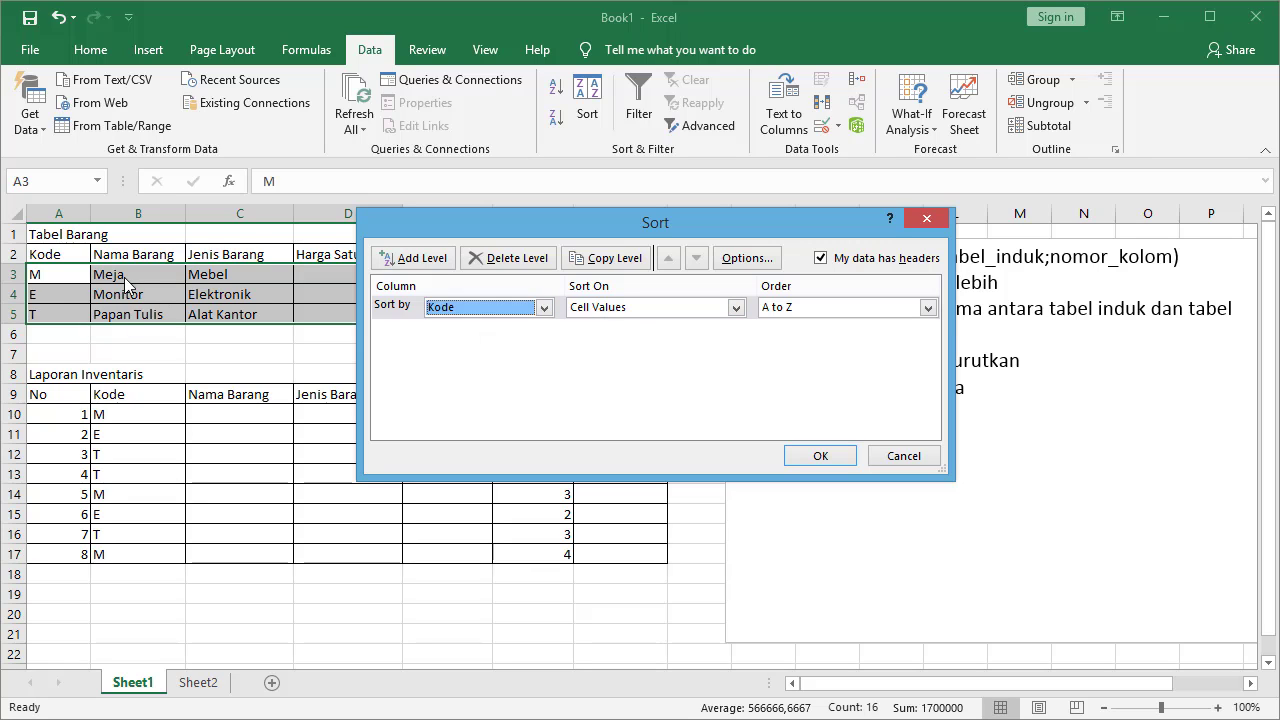
pyautogui.click(788, 310)
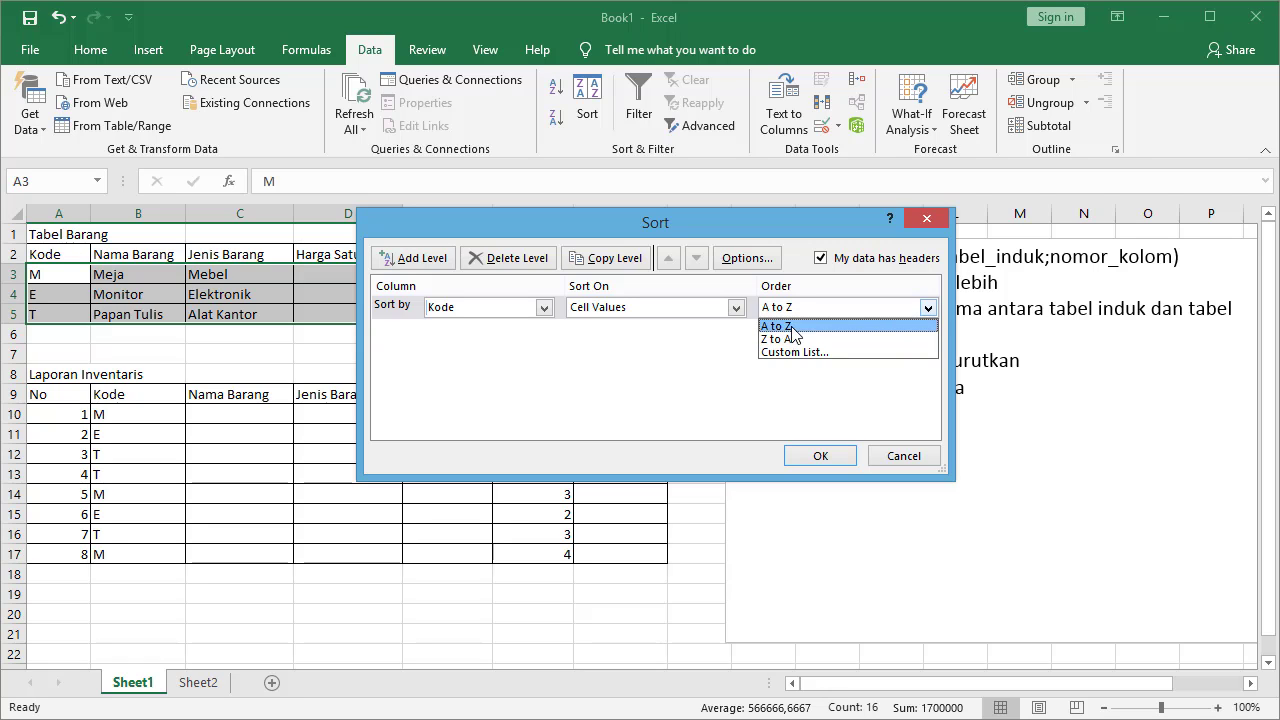
pyautogui.click(771, 325)
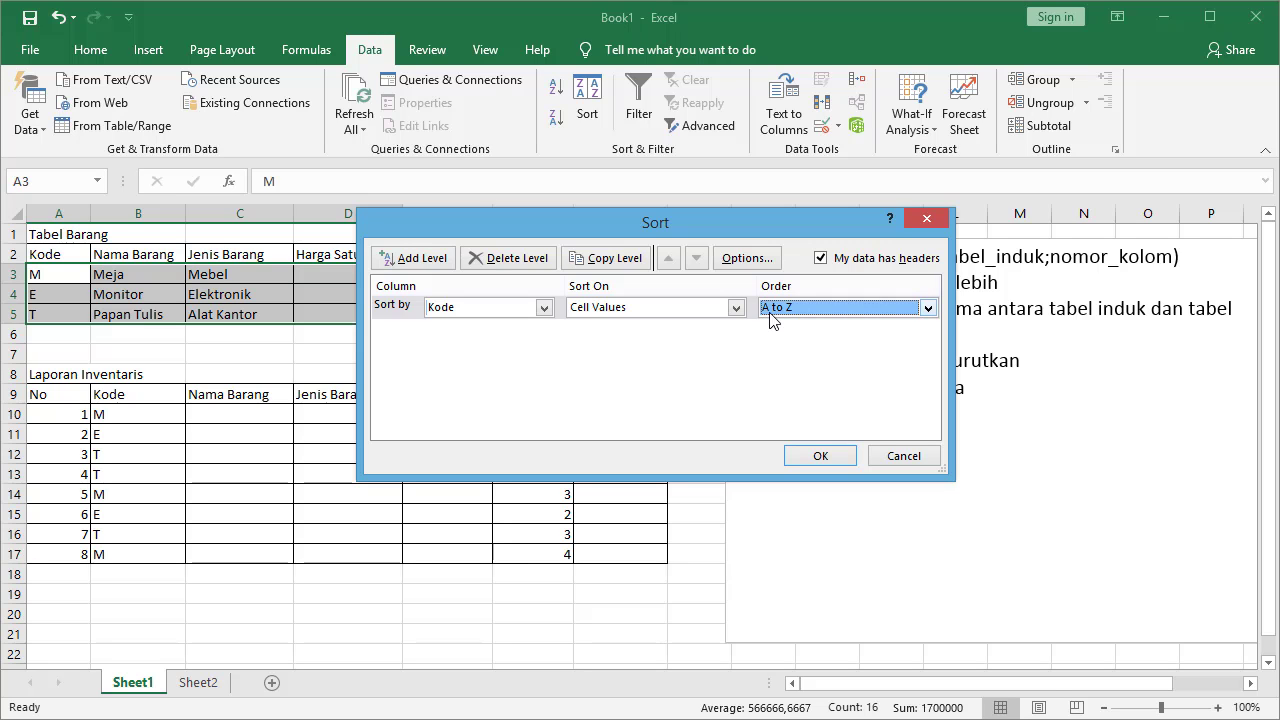
pyautogui.click(820, 455)
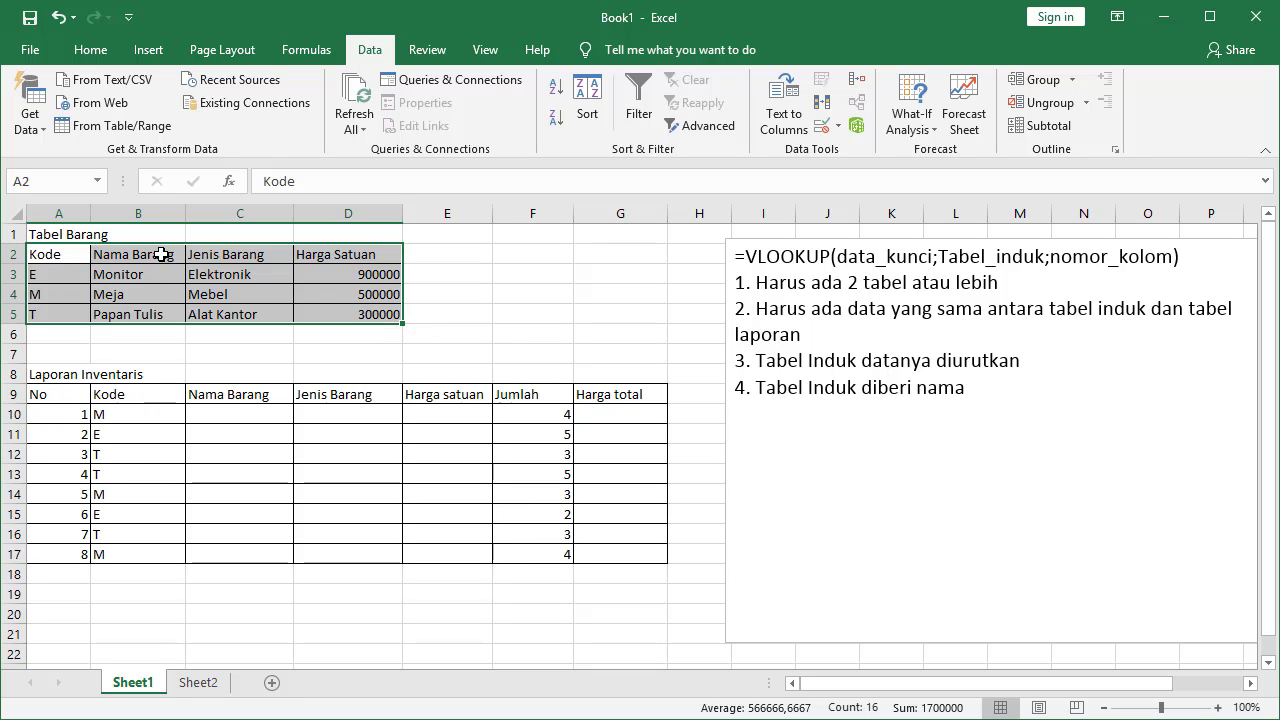
# Deselect the sorted table and begin selecting its data rows
pyautogui.click(245, 314)
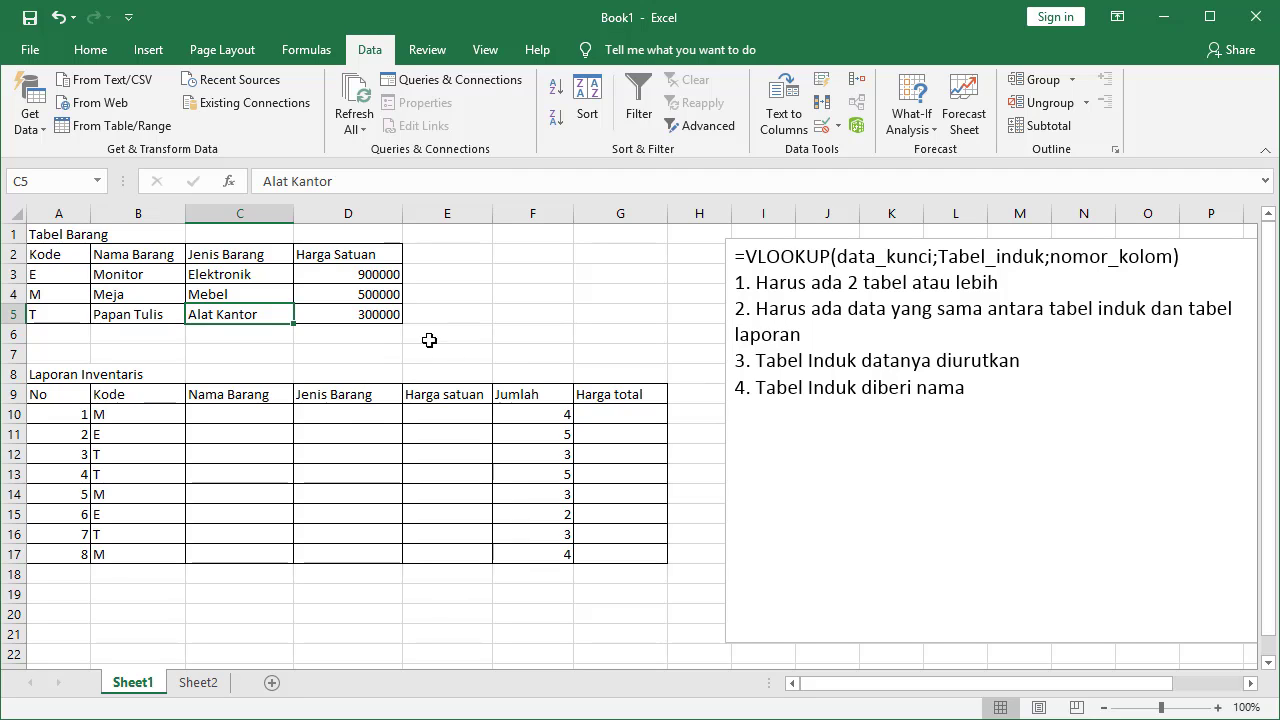
pyautogui.click(501, 299)
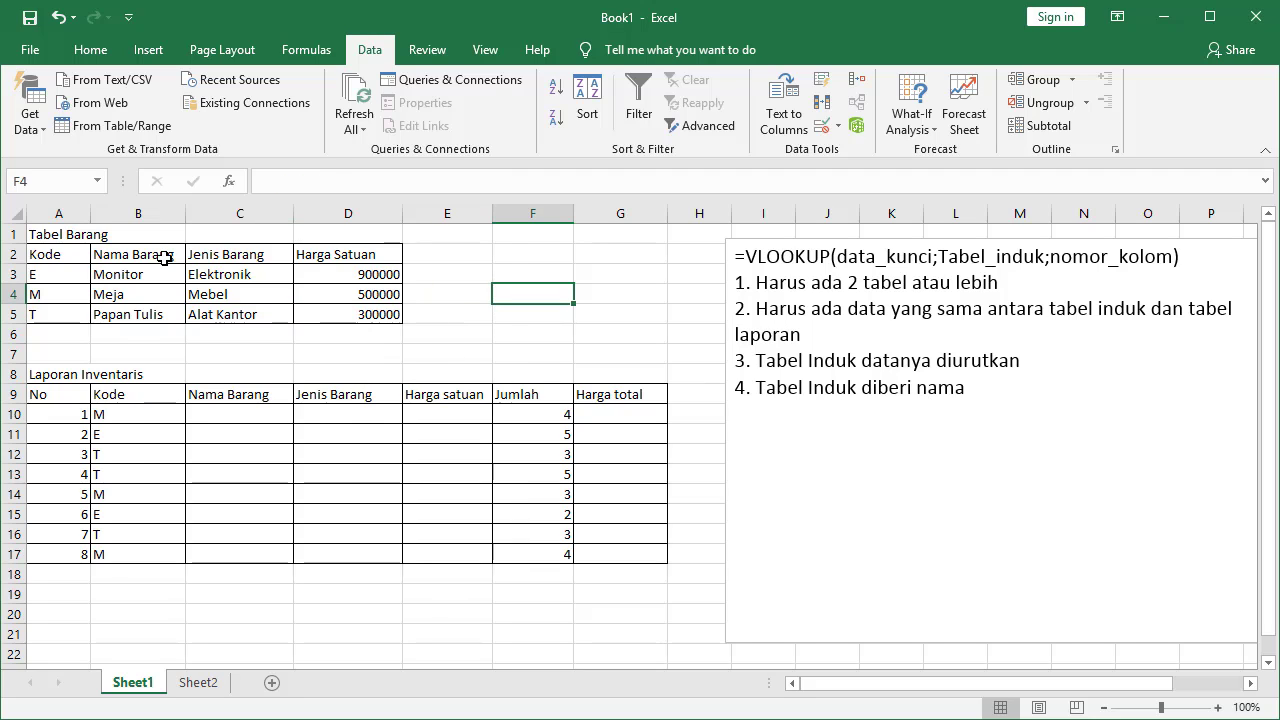
pyautogui.click(48, 252)
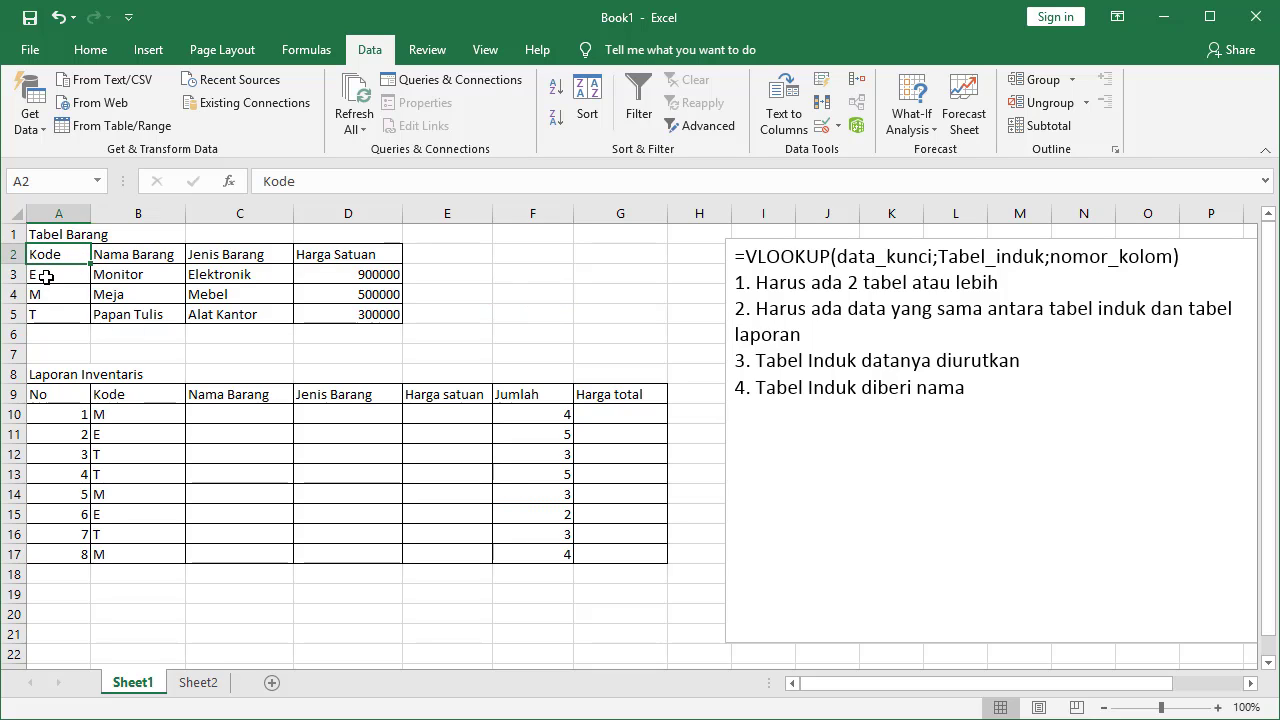
pyautogui.moveTo(46, 277); pyautogui.dragTo(318, 308)
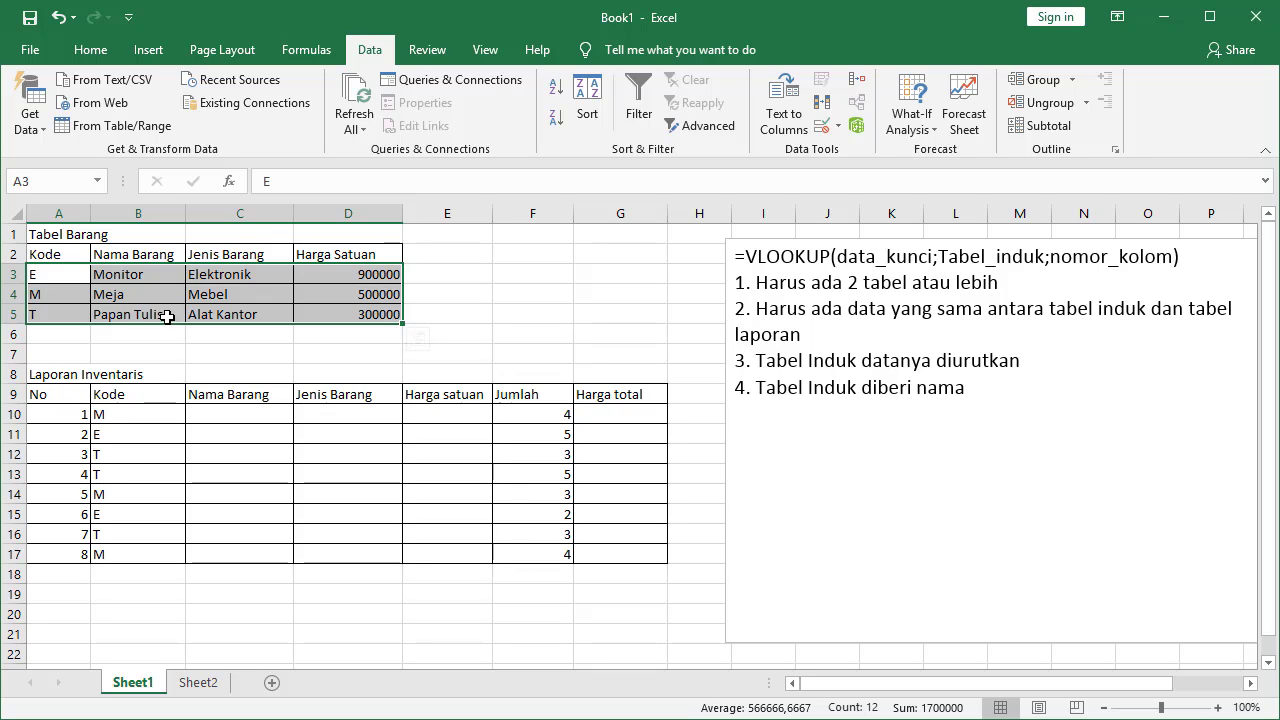
# Name the data rows A3:D5 'barang' through the Name Box
pyautogui.click(40, 274)
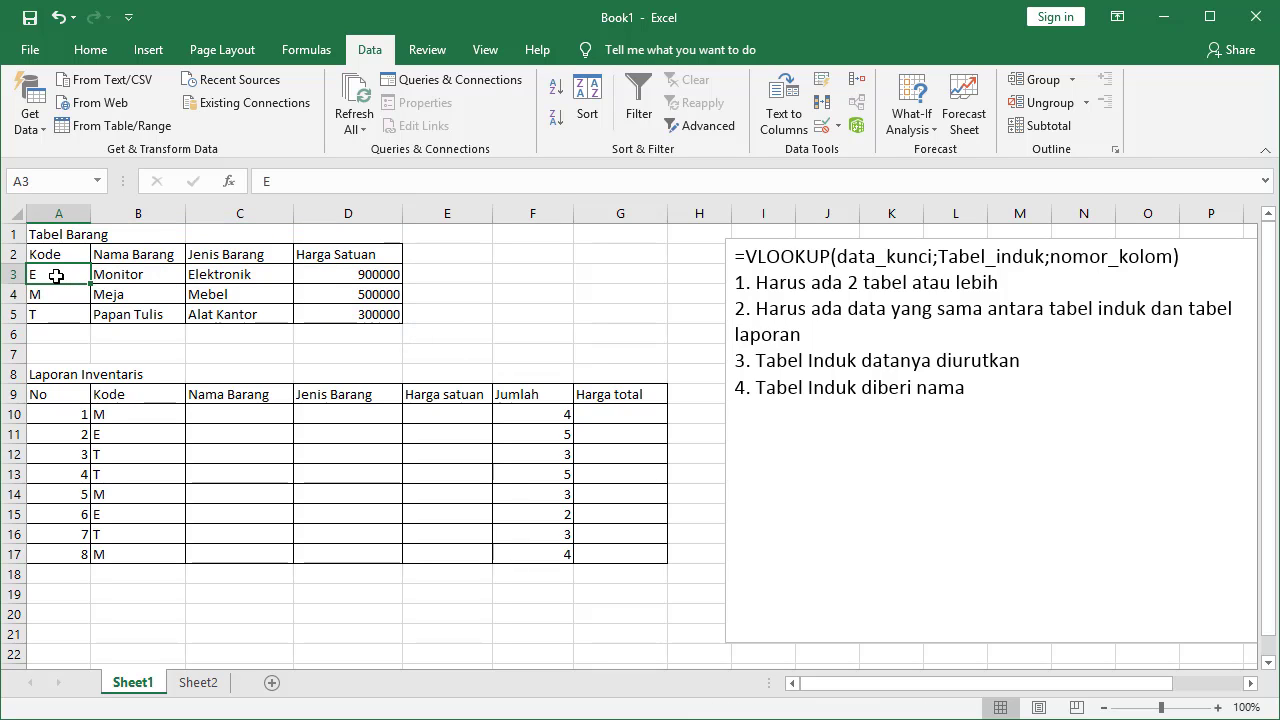
pyautogui.moveTo(58, 276); pyautogui.dragTo(347, 318)
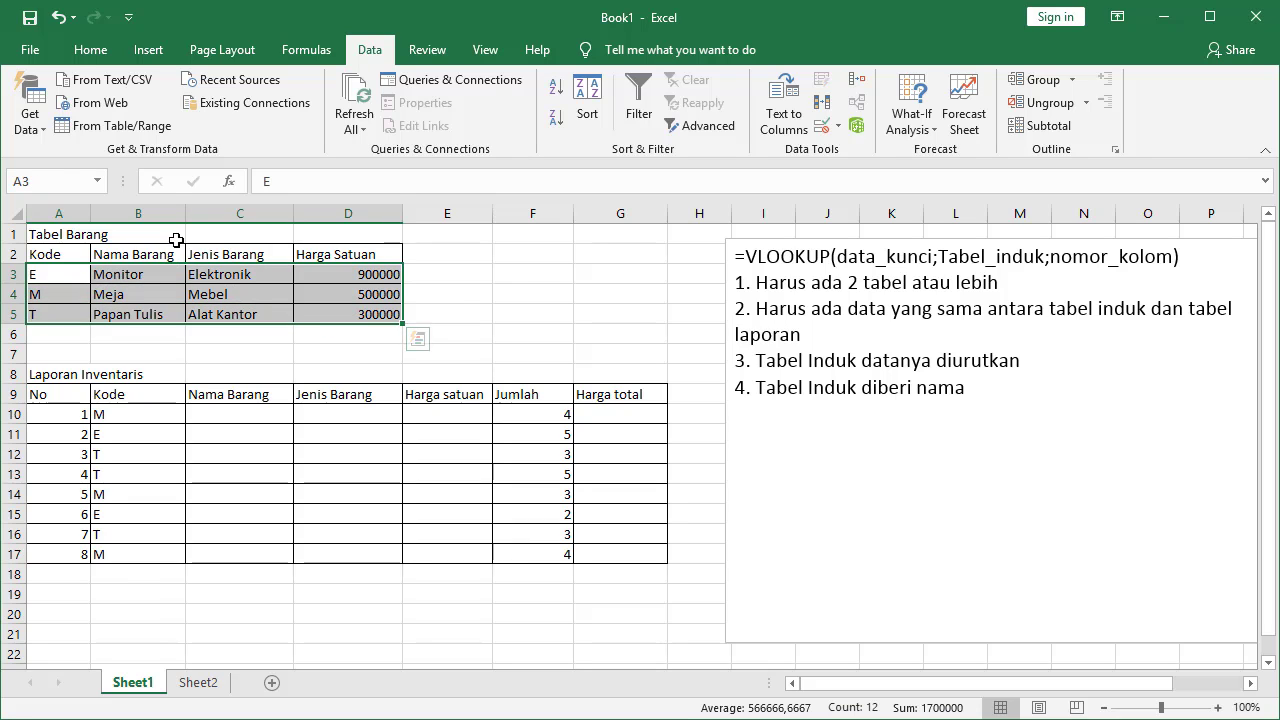
pyautogui.click(63, 181)
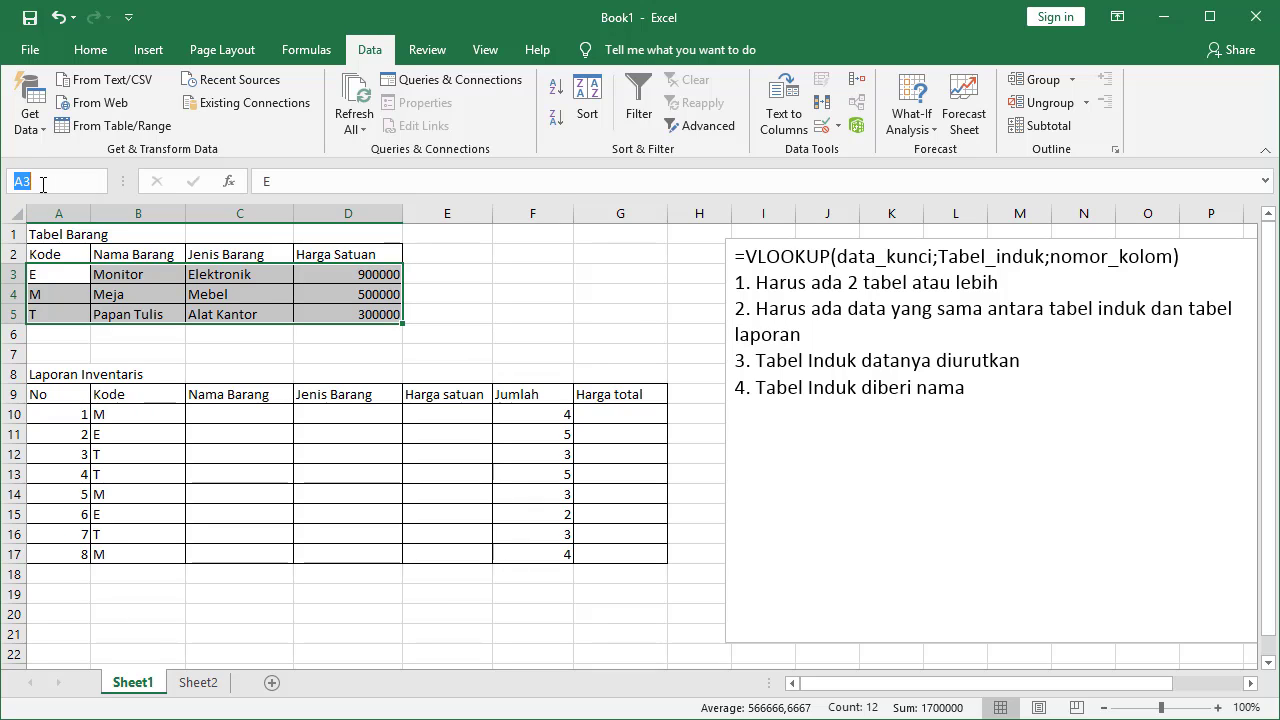
pyautogui.write('barang')
pyautogui.press('Return')
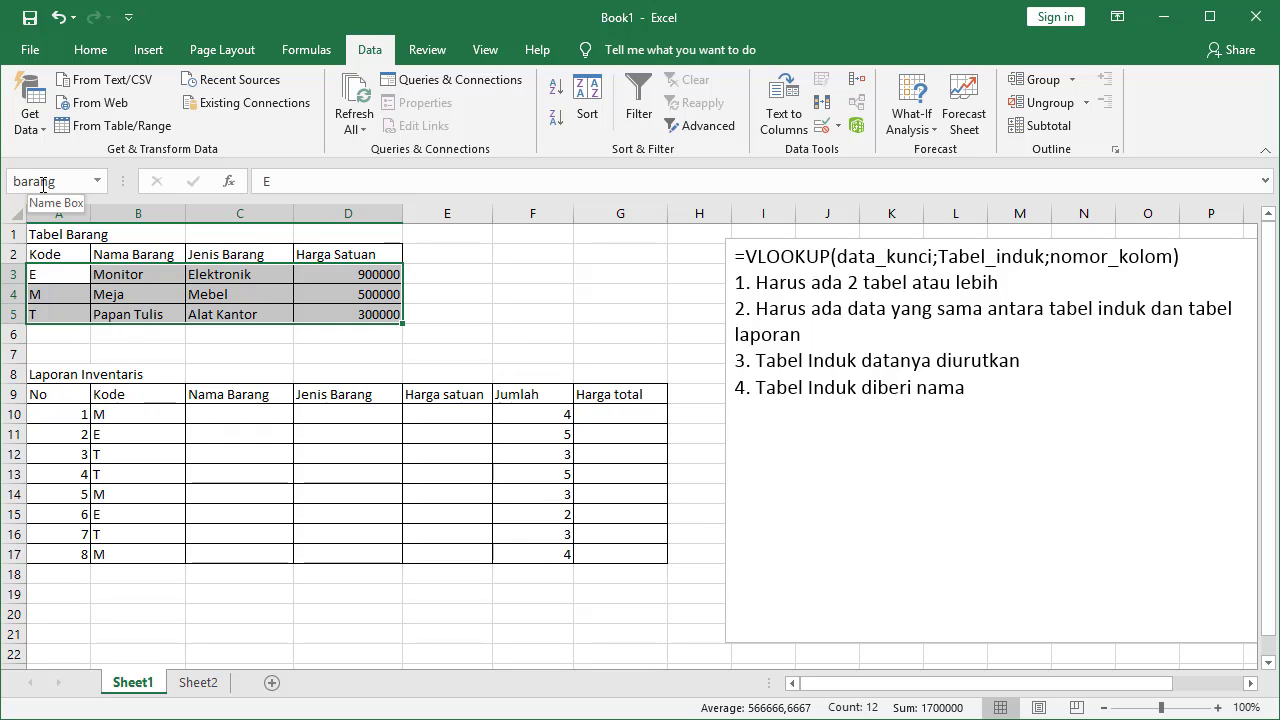
pyautogui.press('Return')
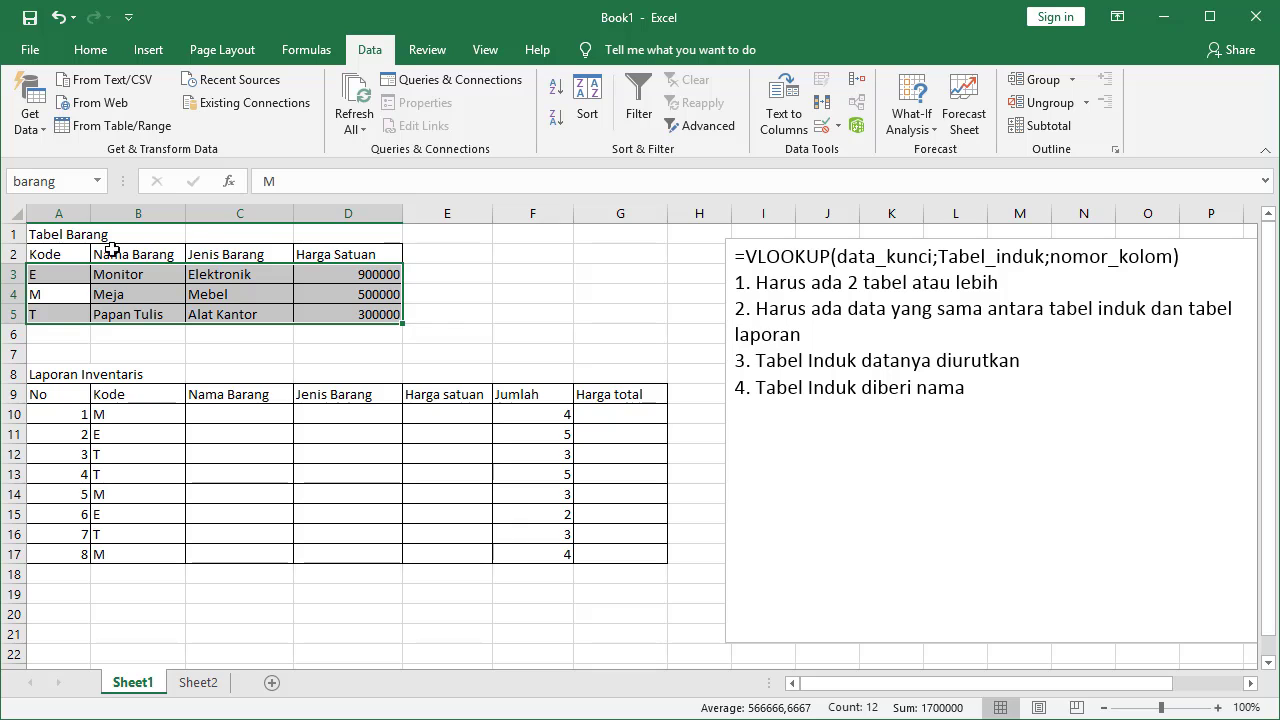
# Reselect the data rows and check the list of defined range names
pyautogui.moveTo(170, 292); pyautogui.dragTo(266, 292)
pyautogui.click(541, 337)
pyautogui.click(244, 300)
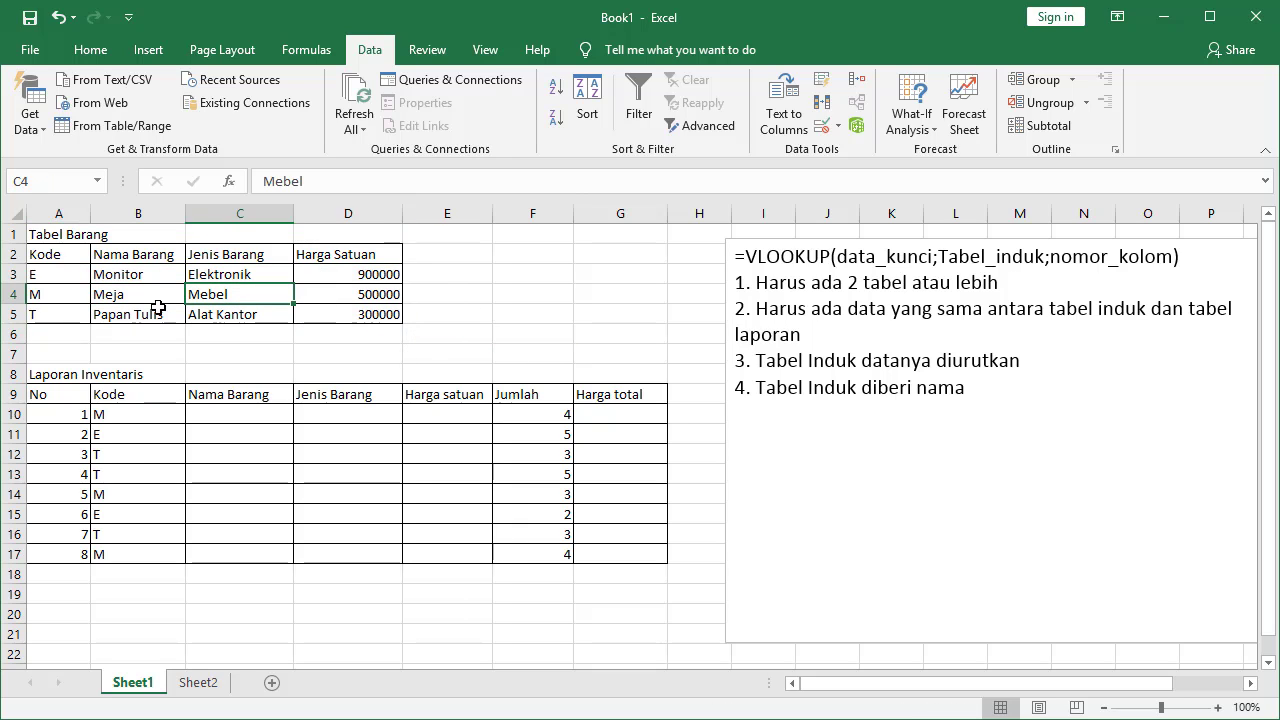
pyautogui.click(118, 292)
pyautogui.moveTo(57, 275); pyautogui.dragTo(340, 314)
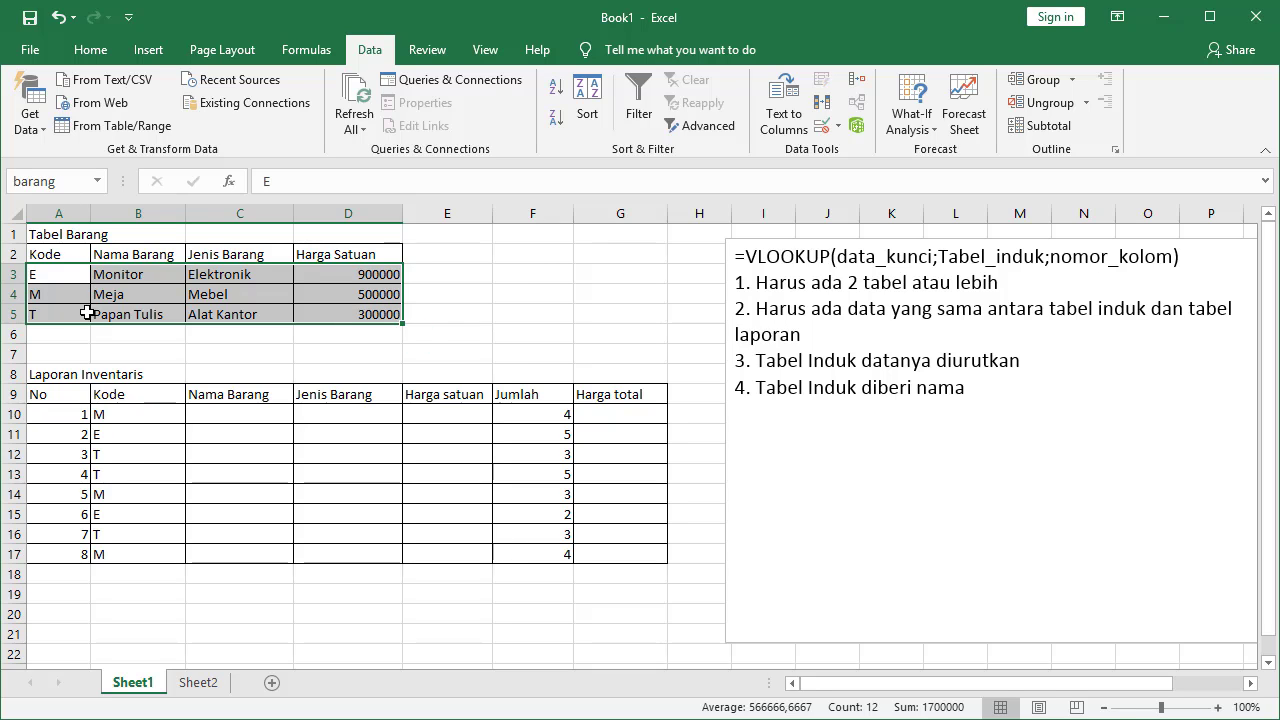
pyautogui.click(62, 292)
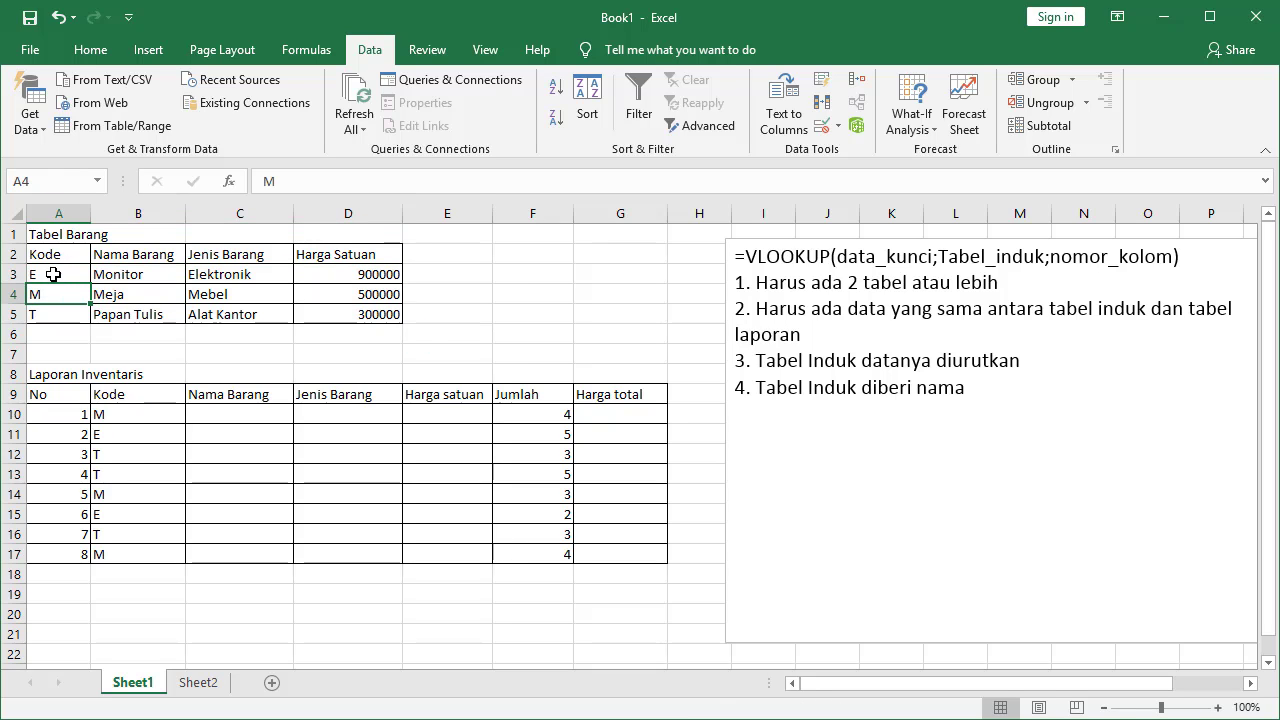
pyautogui.moveTo(53, 274); pyautogui.dragTo(348, 313)
pyautogui.click(97, 181)
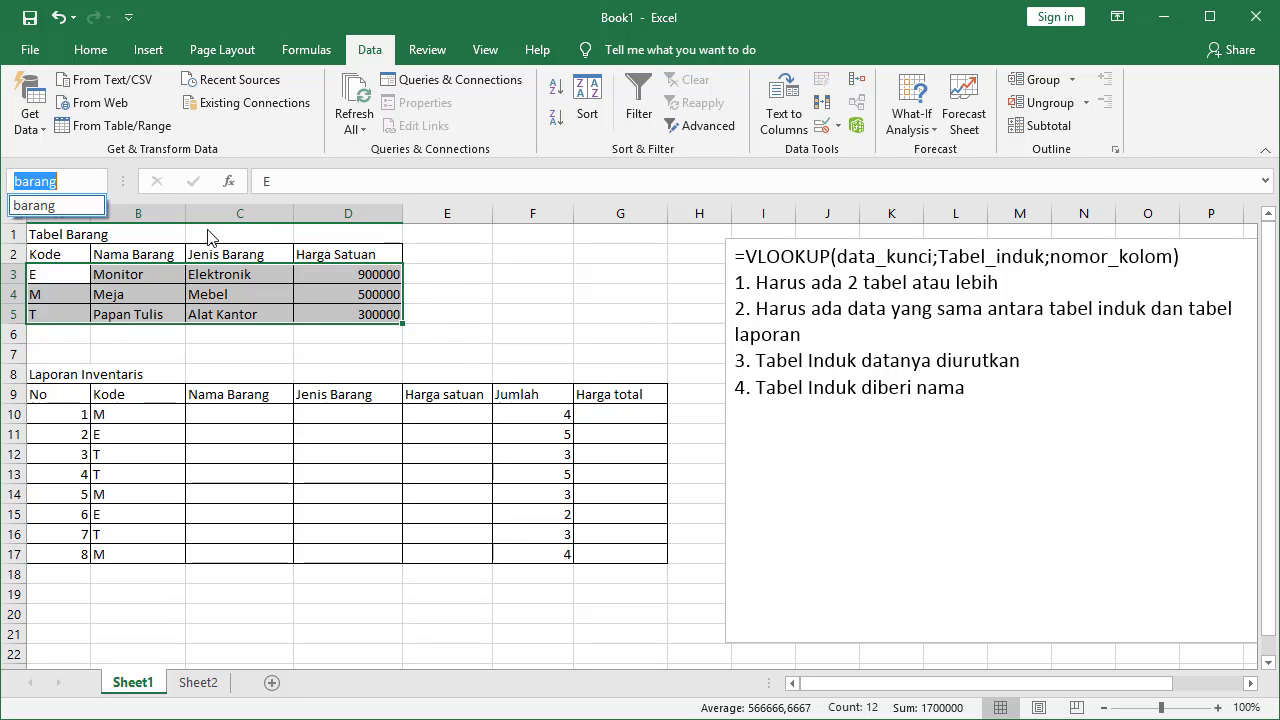
pyautogui.click(524, 298)
pyautogui.moveTo(86, 288); pyautogui.dragTo(130, 296)
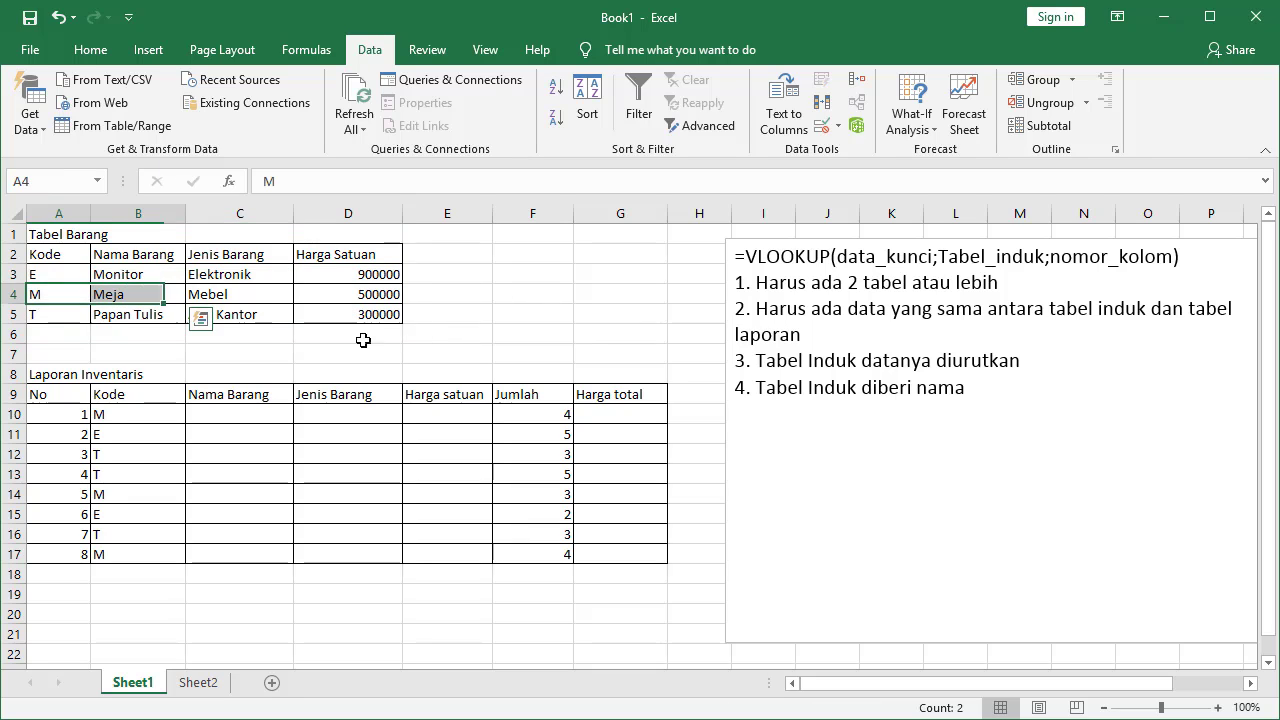
pyautogui.click(530, 314)
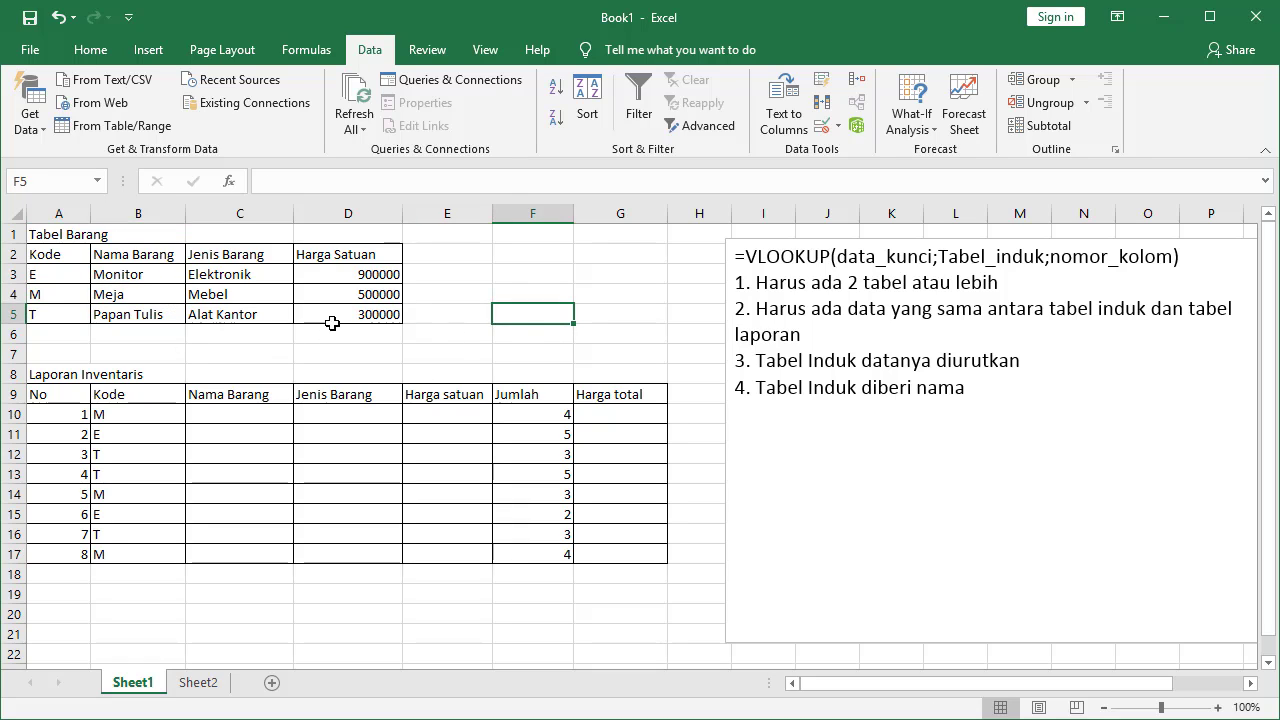
# Jump to the range named barang to confirm it covers the master data rows
pyautogui.click(60, 274)
pyautogui.moveTo(60, 274); pyautogui.dragTo(325, 312)
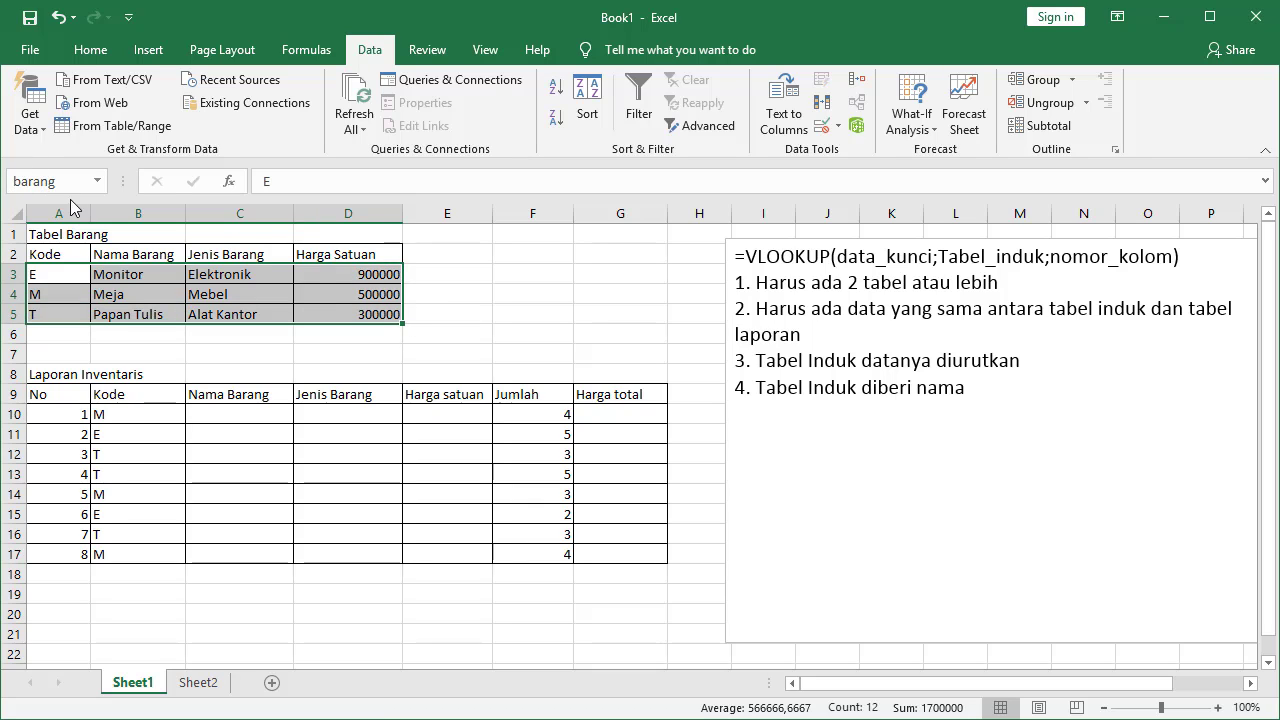
pyautogui.click(532, 294)
pyautogui.click(96, 184)
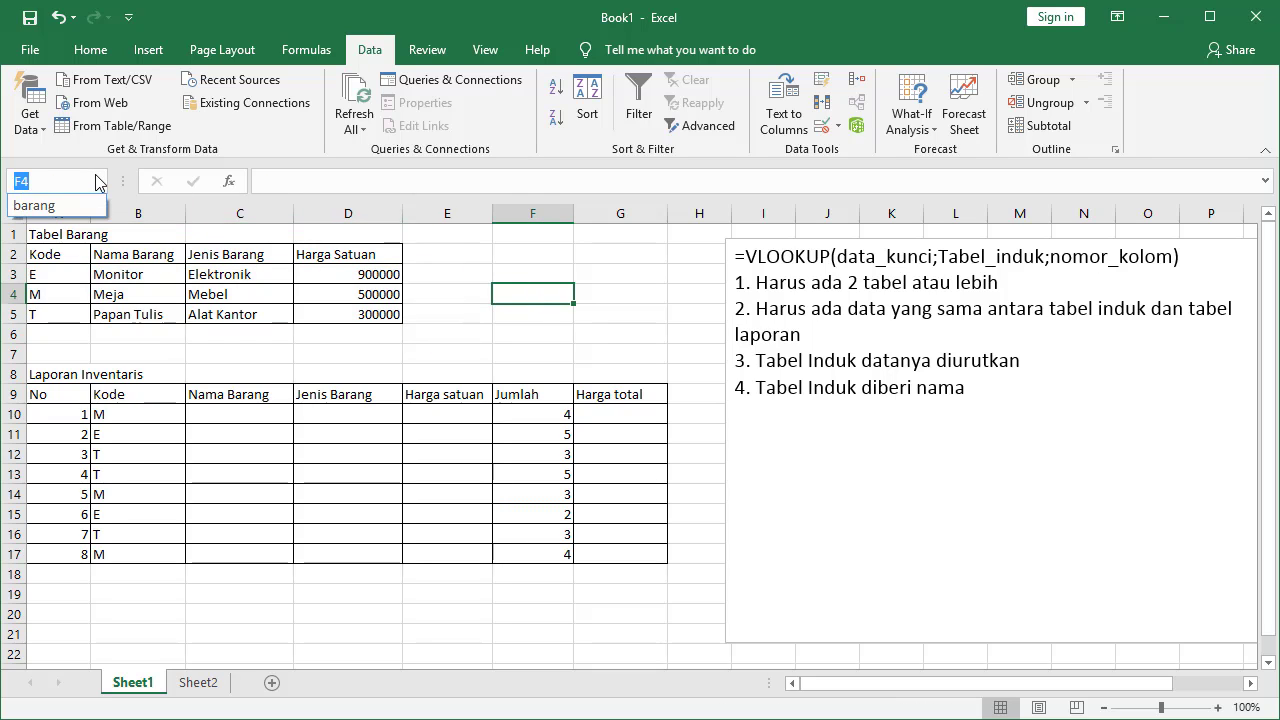
pyautogui.click(38, 207)
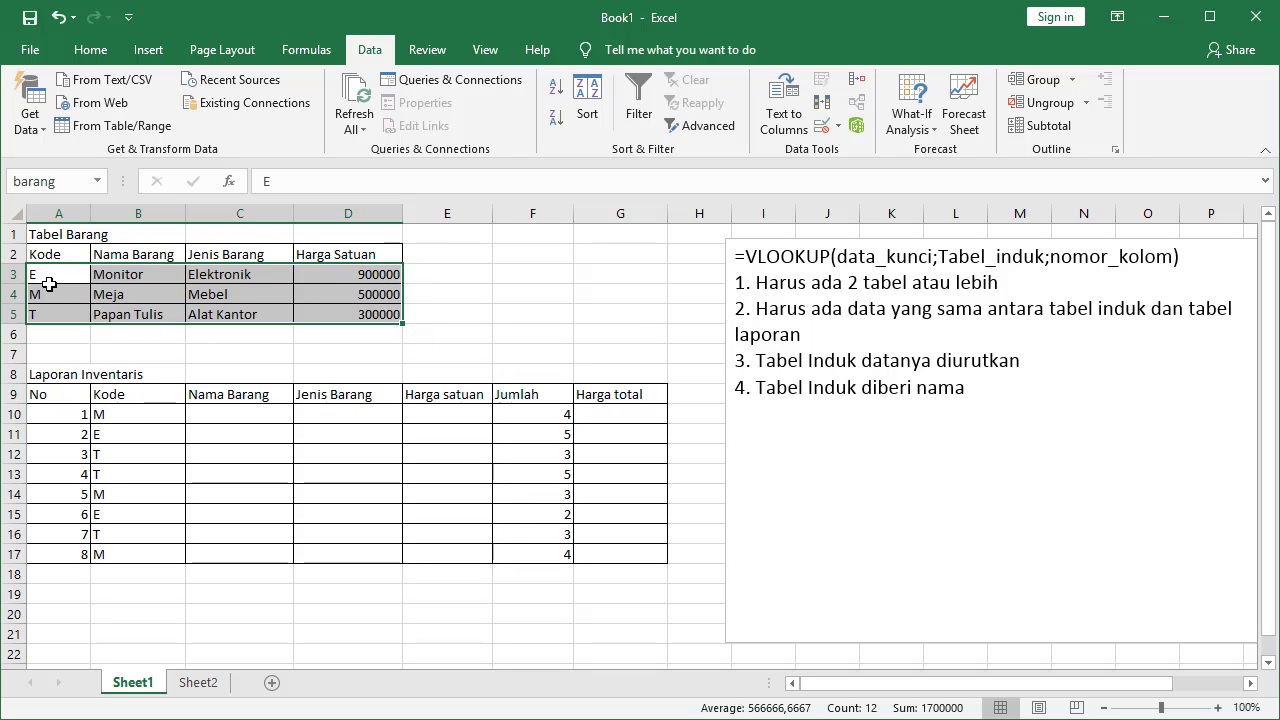
pyautogui.click(532, 295)
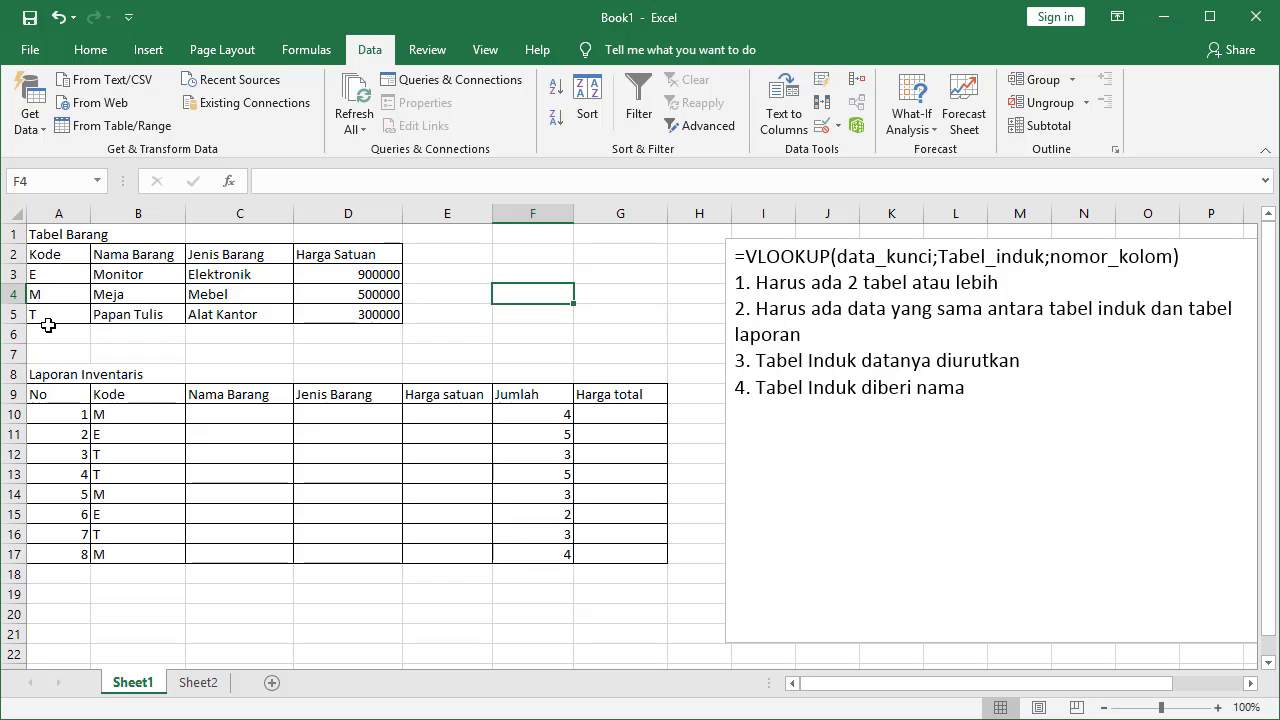
# Begin C10's formula as =VLOOKUP(B10; with the report's Kode as lookup value
pyautogui.click(253, 417)
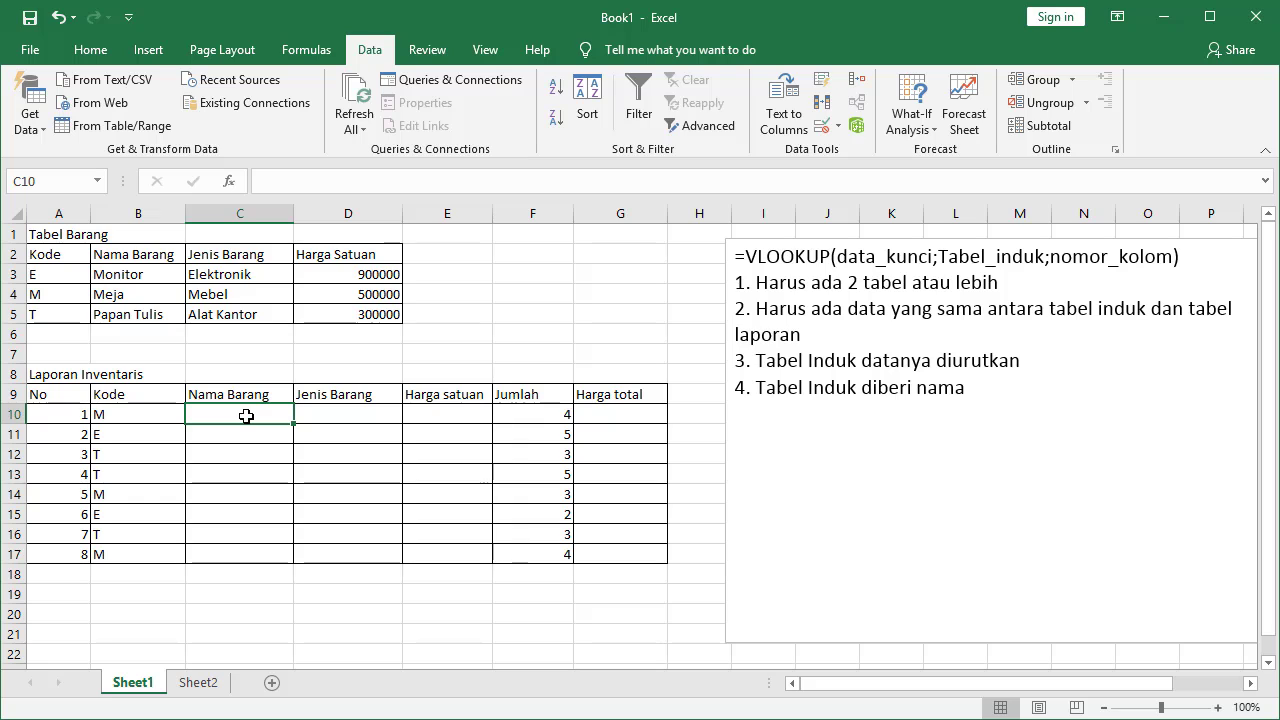
pyautogui.write('=')
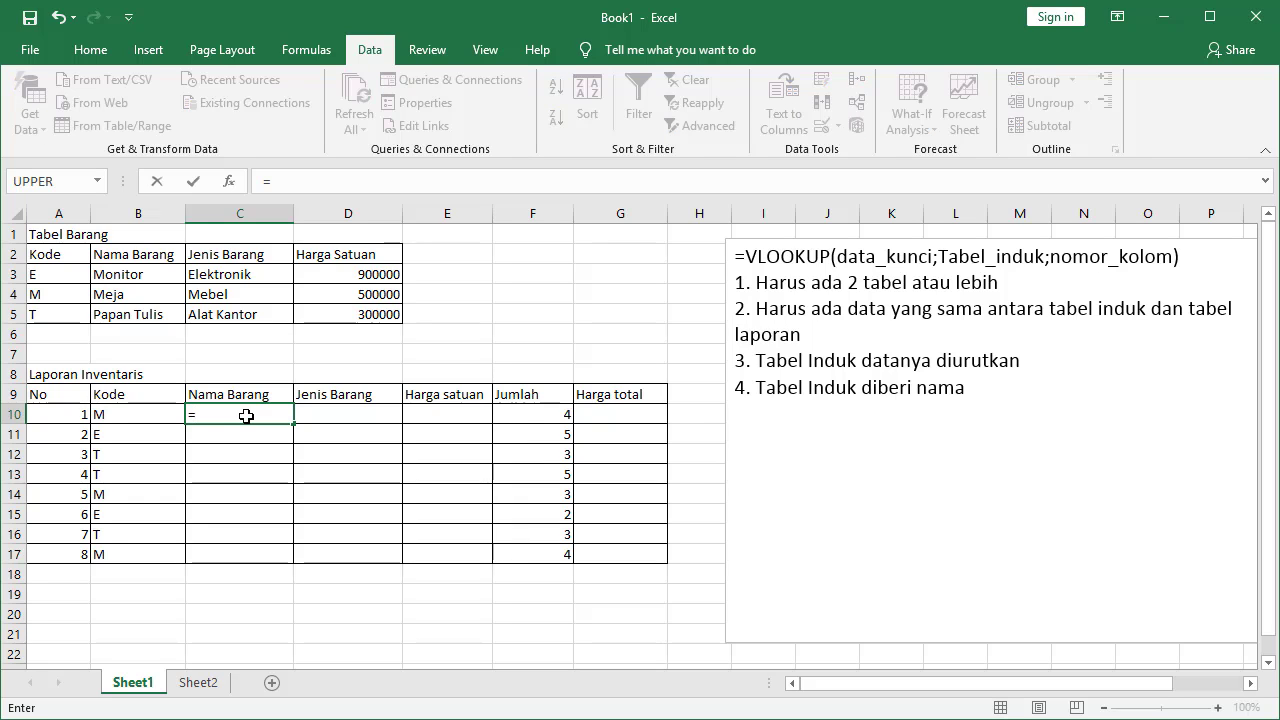
pyautogui.write('VLOOKU')
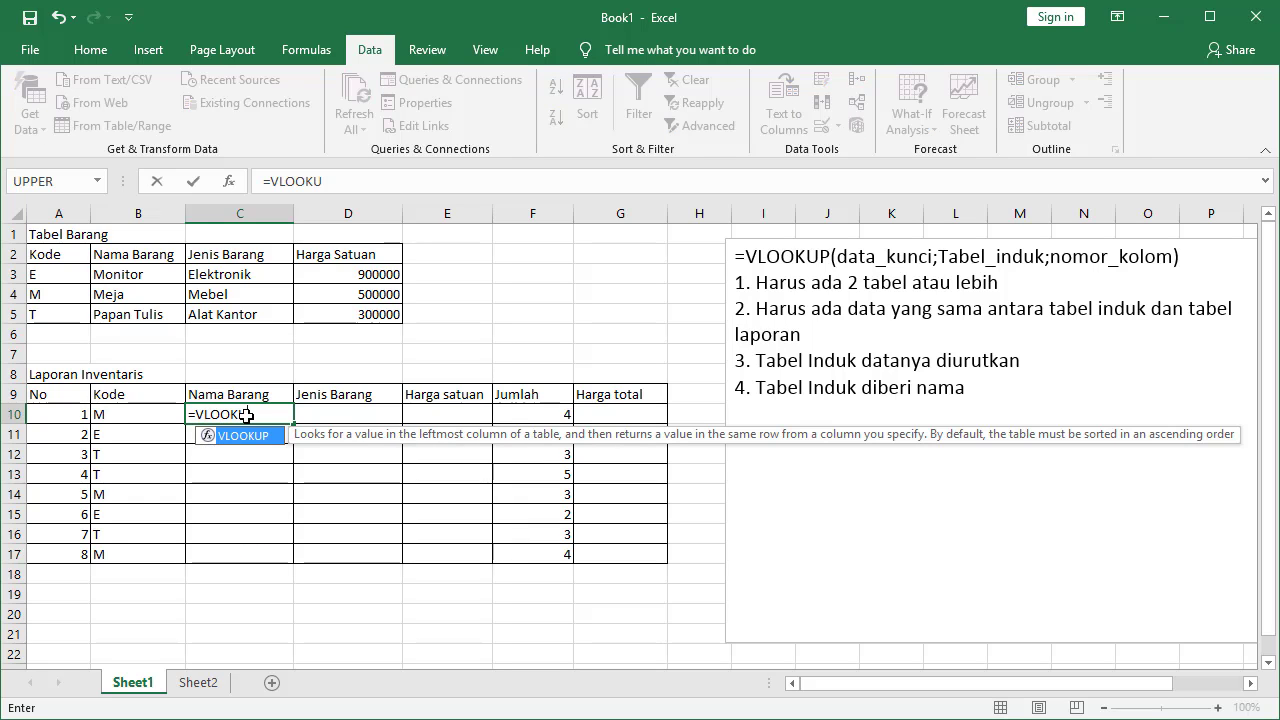
pyautogui.write('P(')
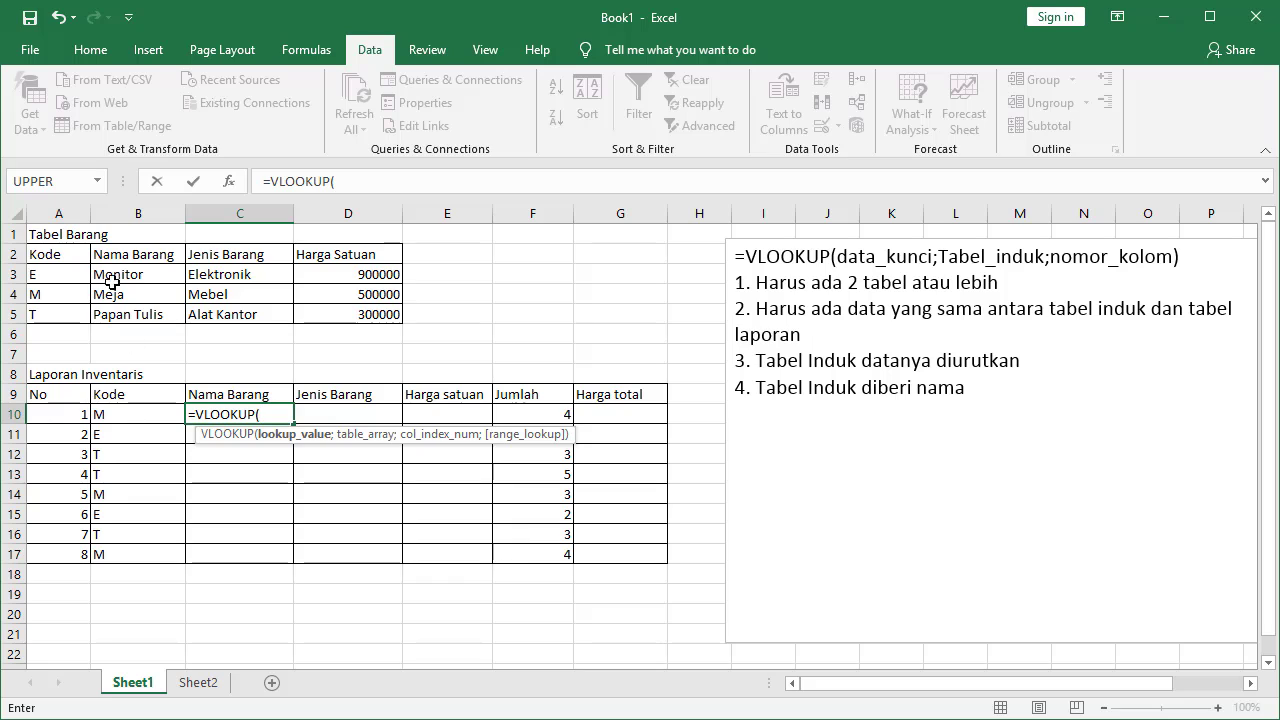
pyautogui.click(132, 414)
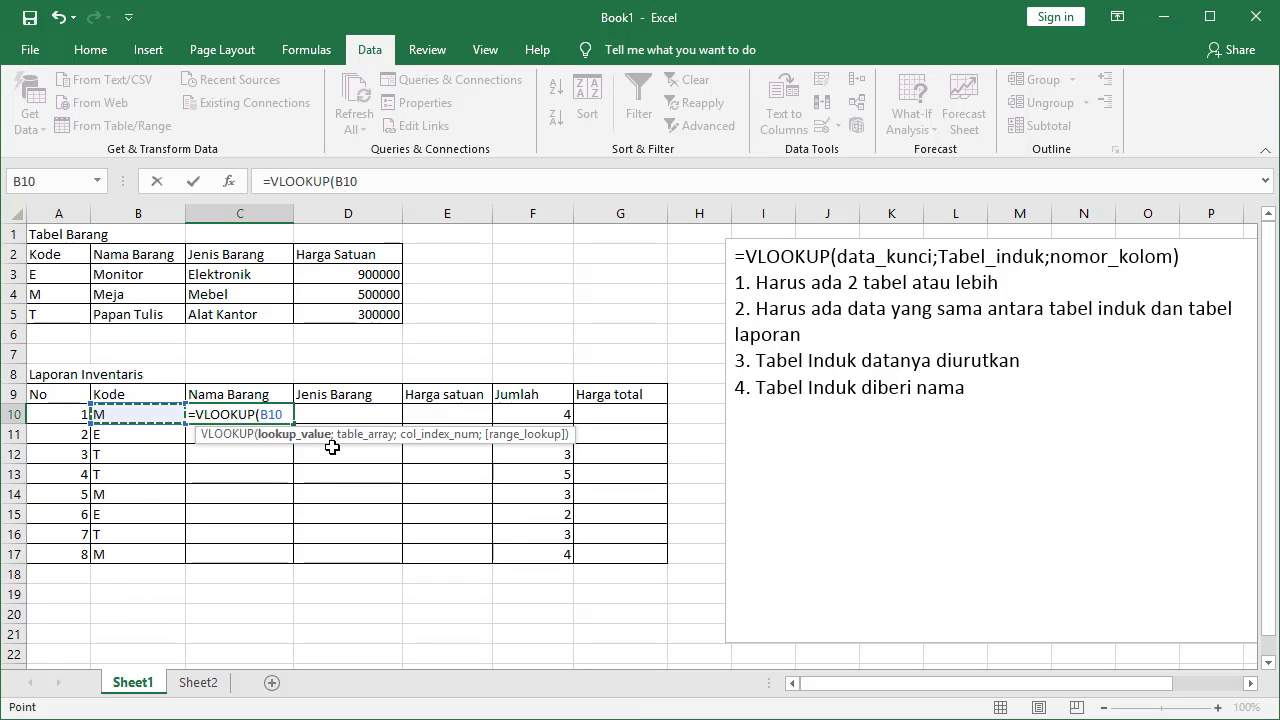
pyautogui.write(';')
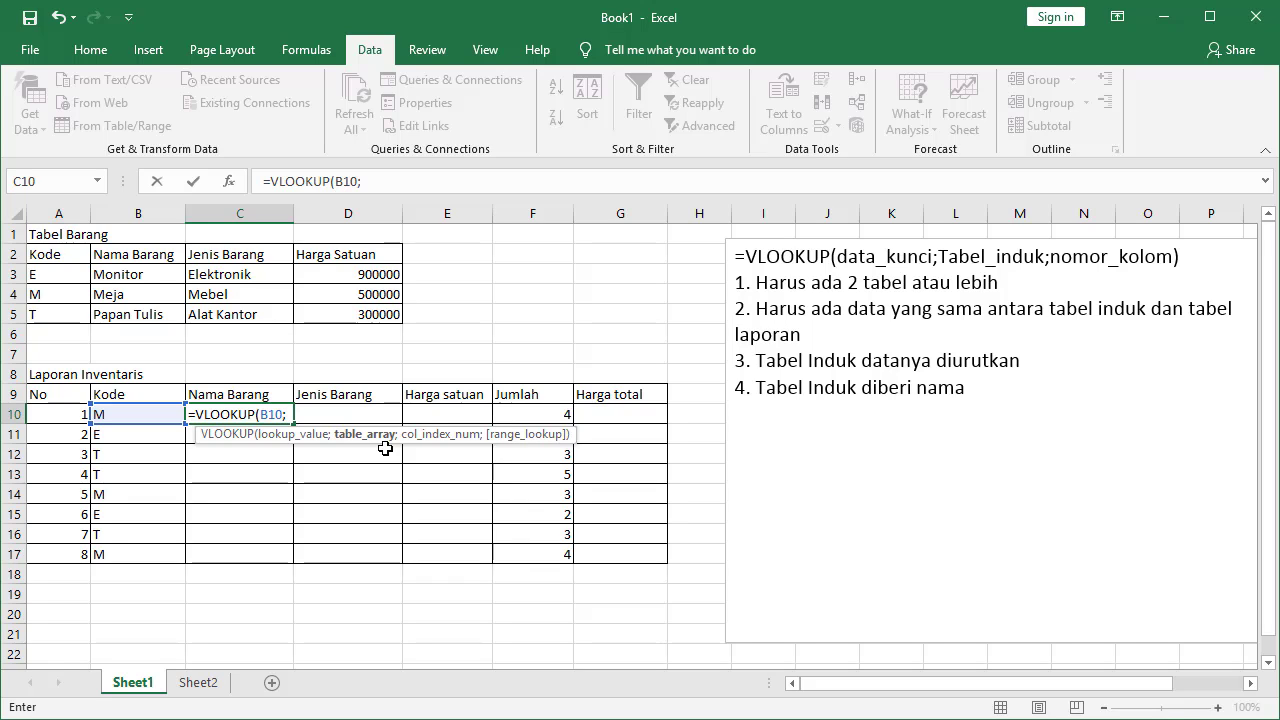
# Complete C10 as =VLOOKUP(B10;barang;2) so it returns Meja
pyautogui.write('barang')
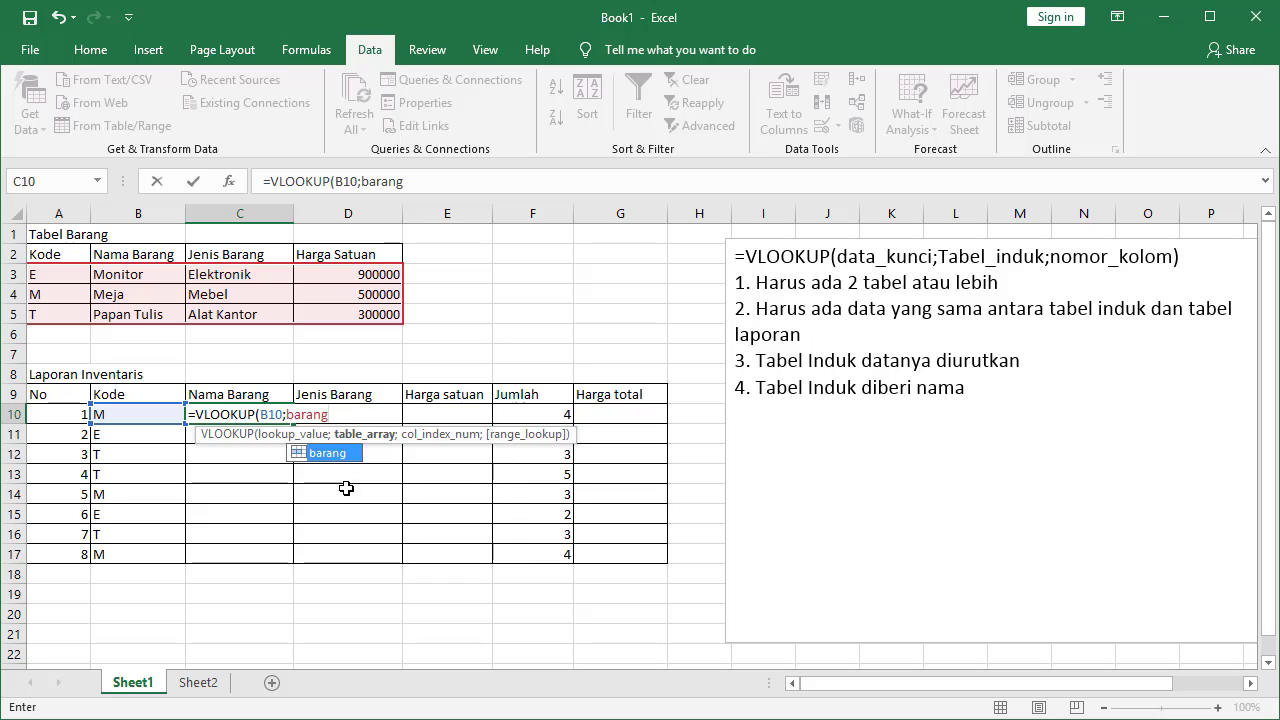
pyautogui.write(';2')
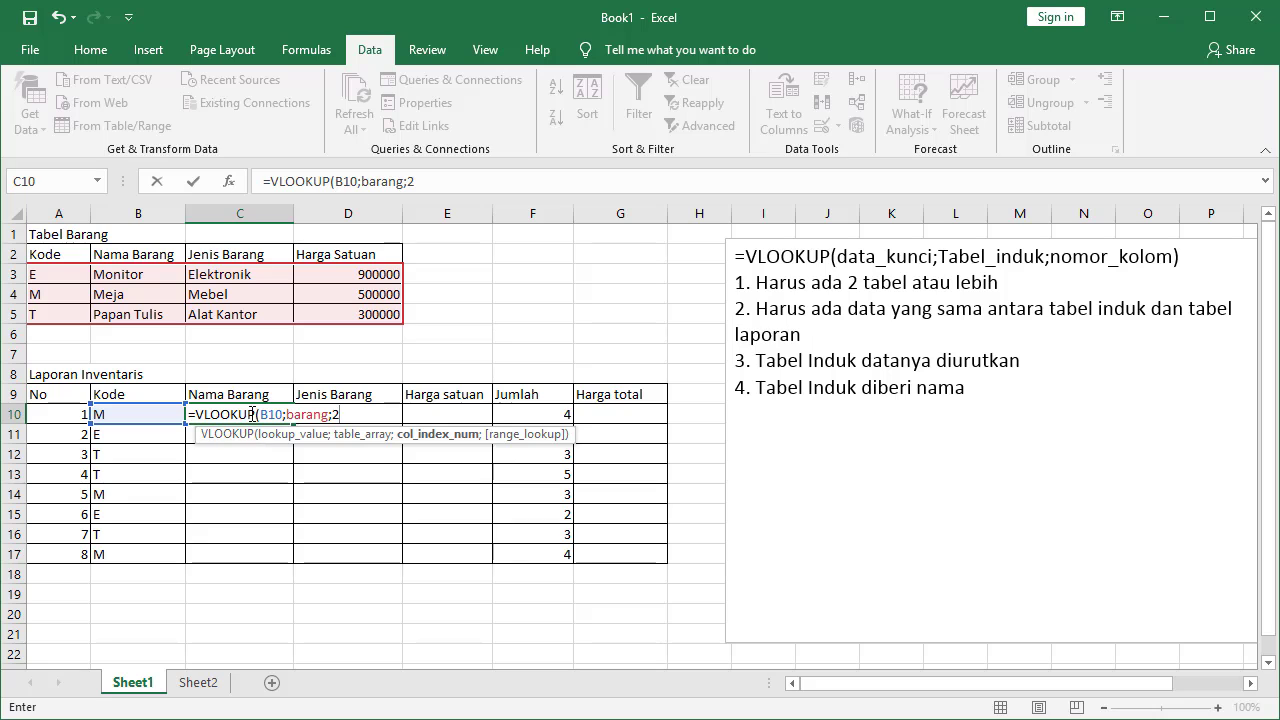
pyautogui.write(')')
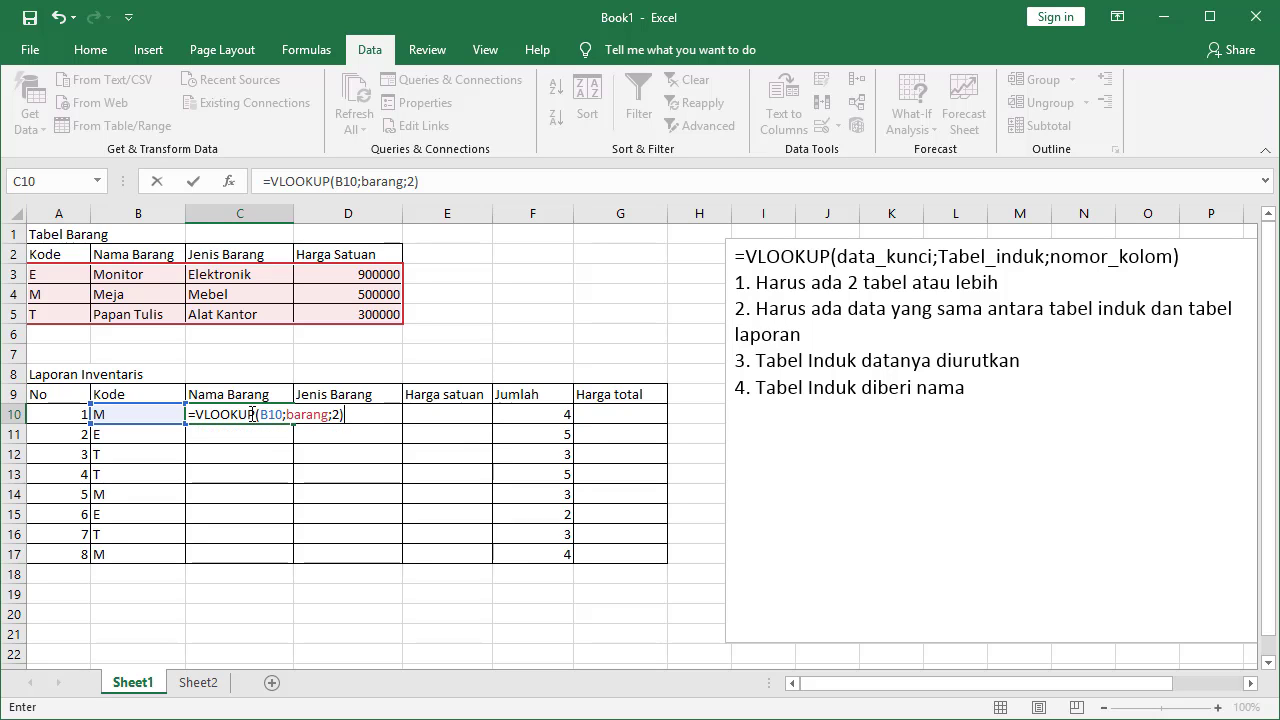
pyautogui.press('Return')
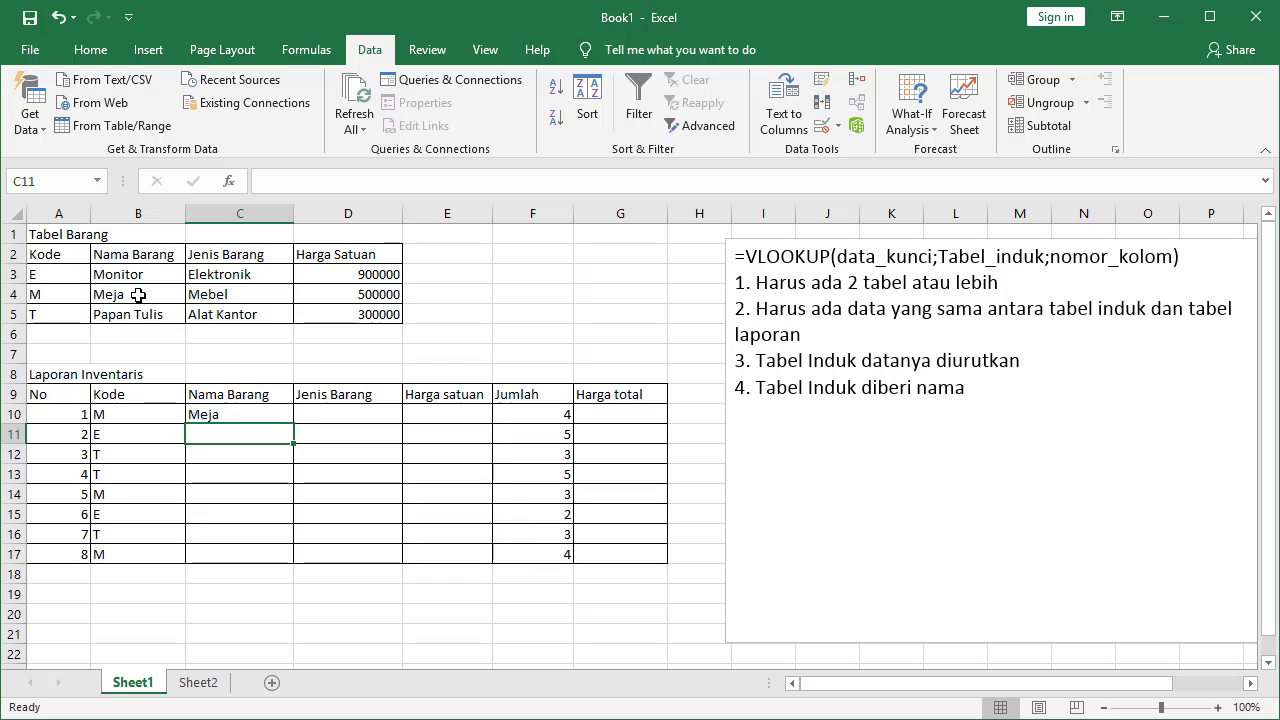
# Copy C10's lookup formula down to C17 to fill all eight item names
pyautogui.click(253, 411)
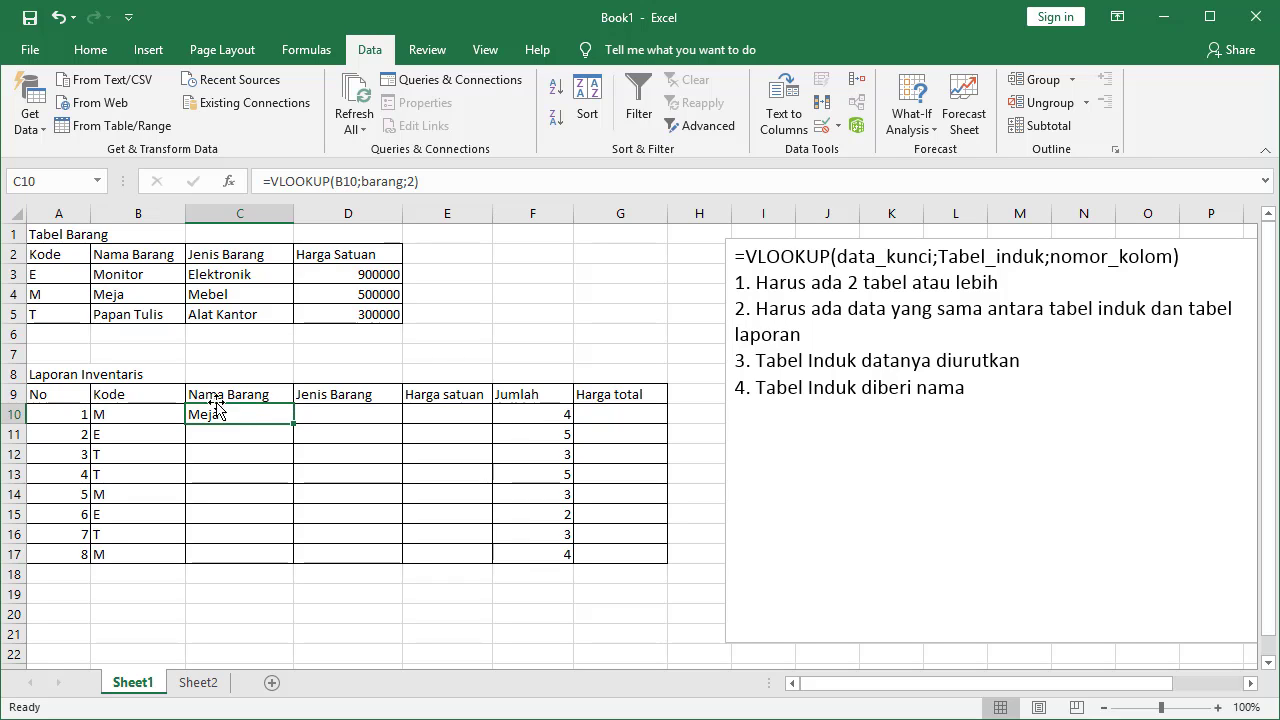
pyautogui.moveTo(294, 424); pyautogui.dragTo(290, 560)
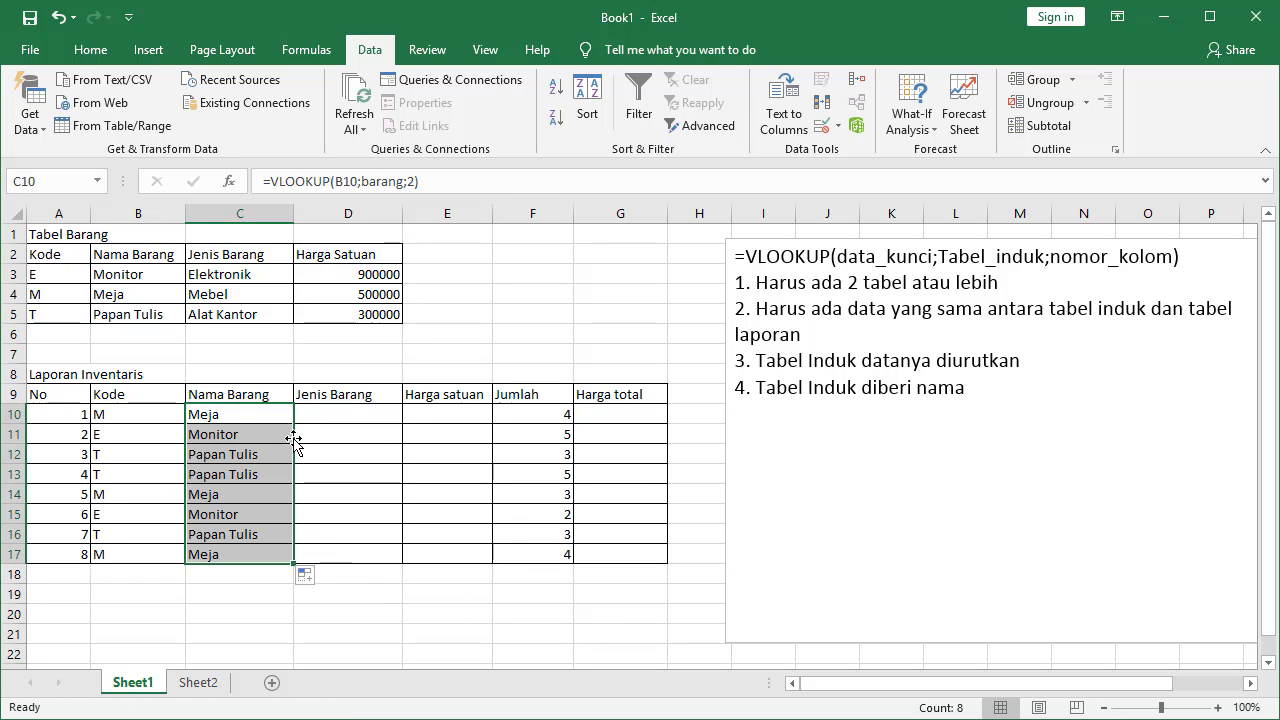
pyautogui.click(229, 414)
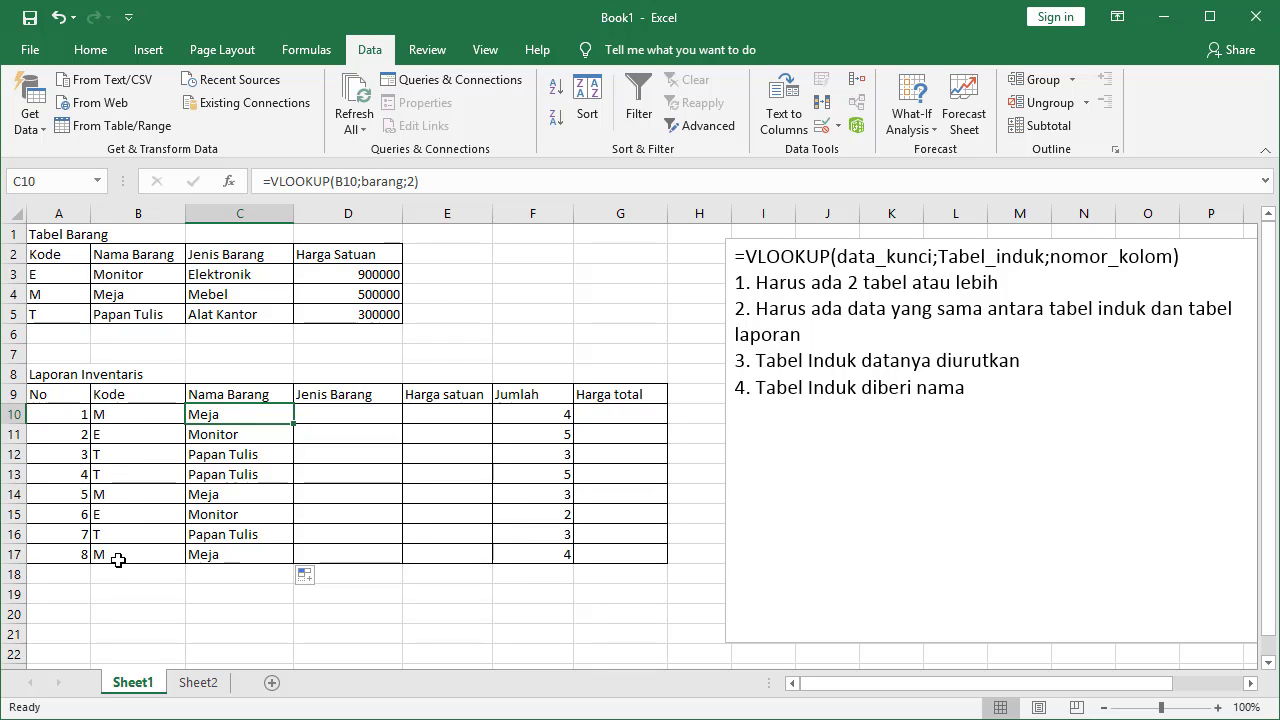
# Enter =VLOOKUP(B10;barang;3) in D10 to return the item category
pyautogui.click(340, 414)
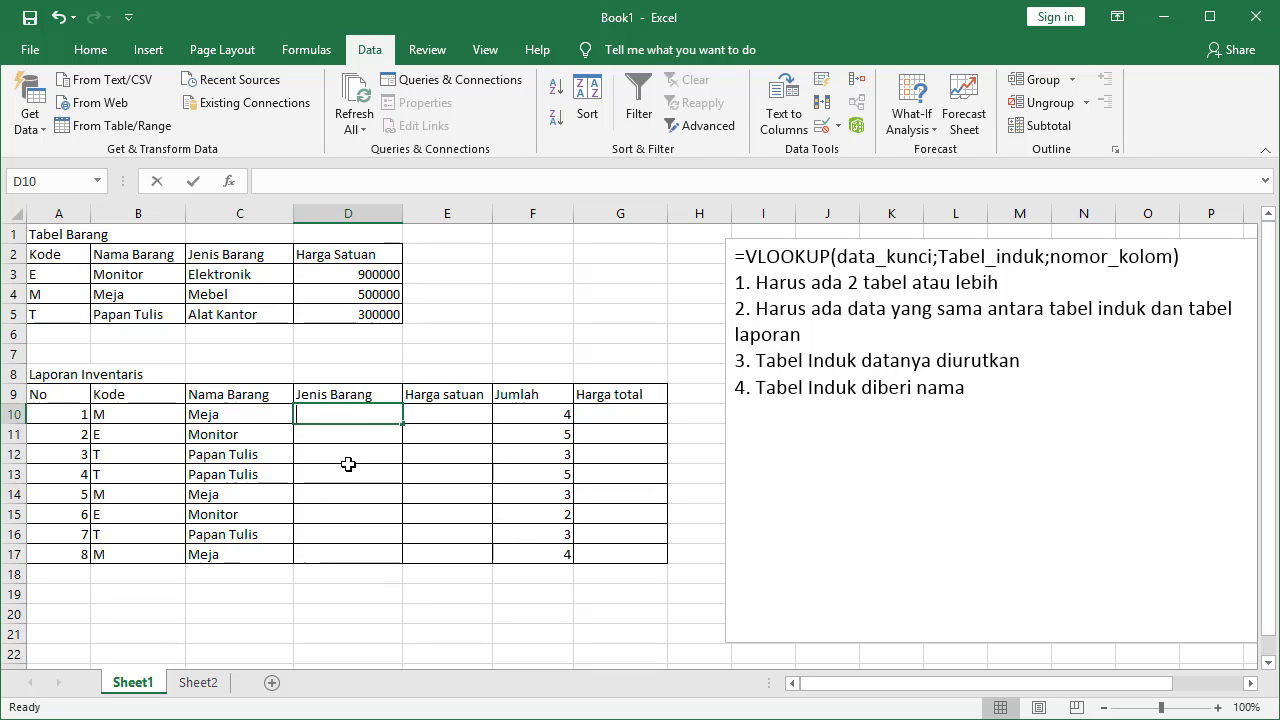
pyautogui.write('=VLOOK')
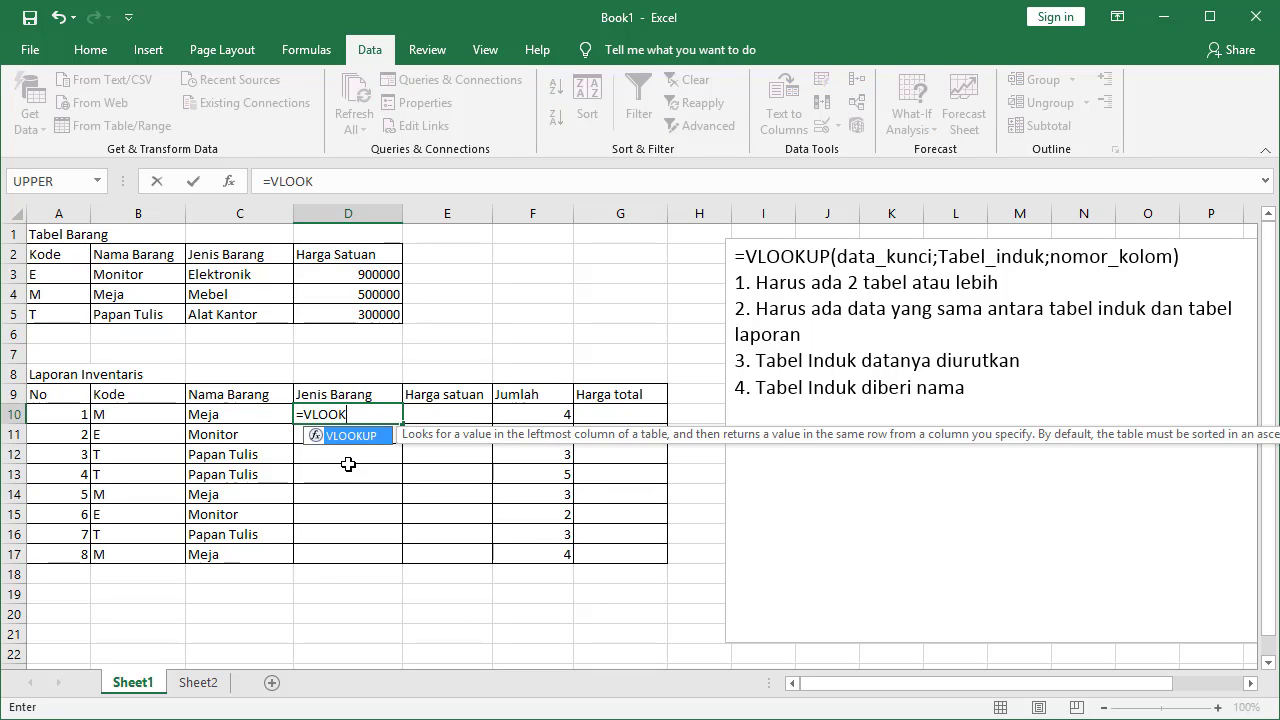
pyautogui.write('UP(')
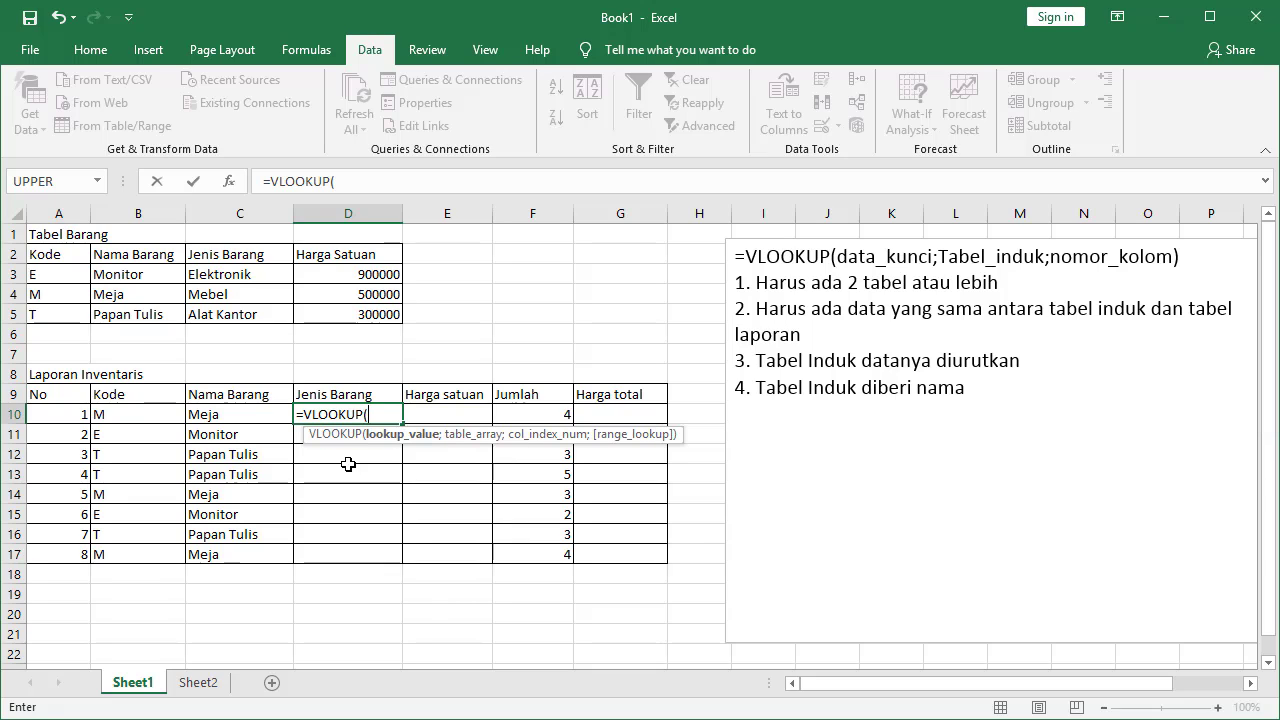
pyautogui.press('Left')
pyautogui.press('Left')
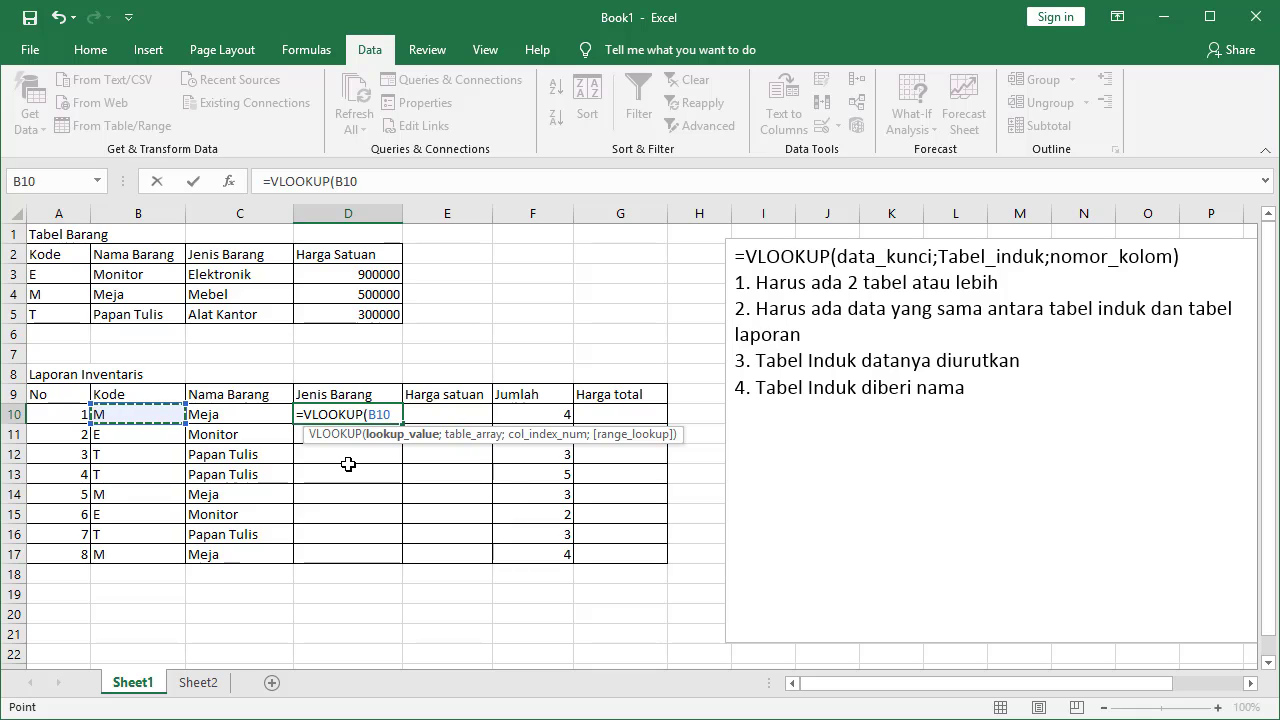
pyautogui.write(';barang')
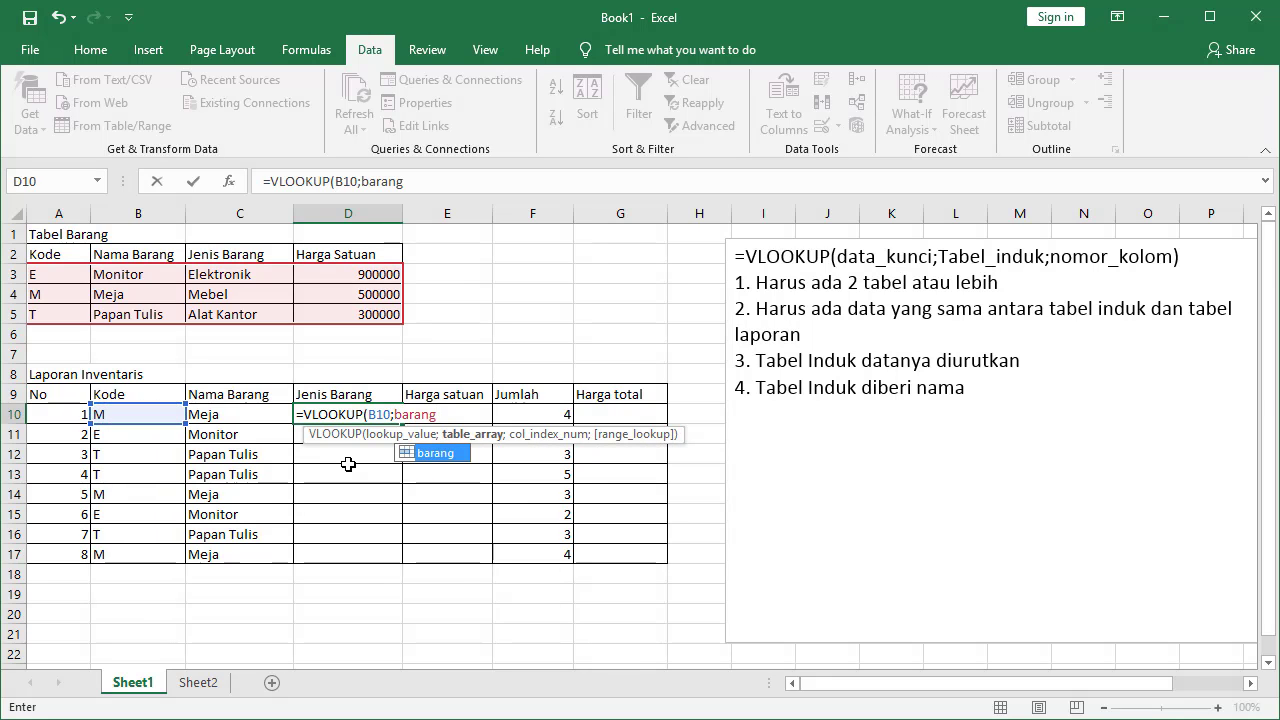
pyautogui.write(';')
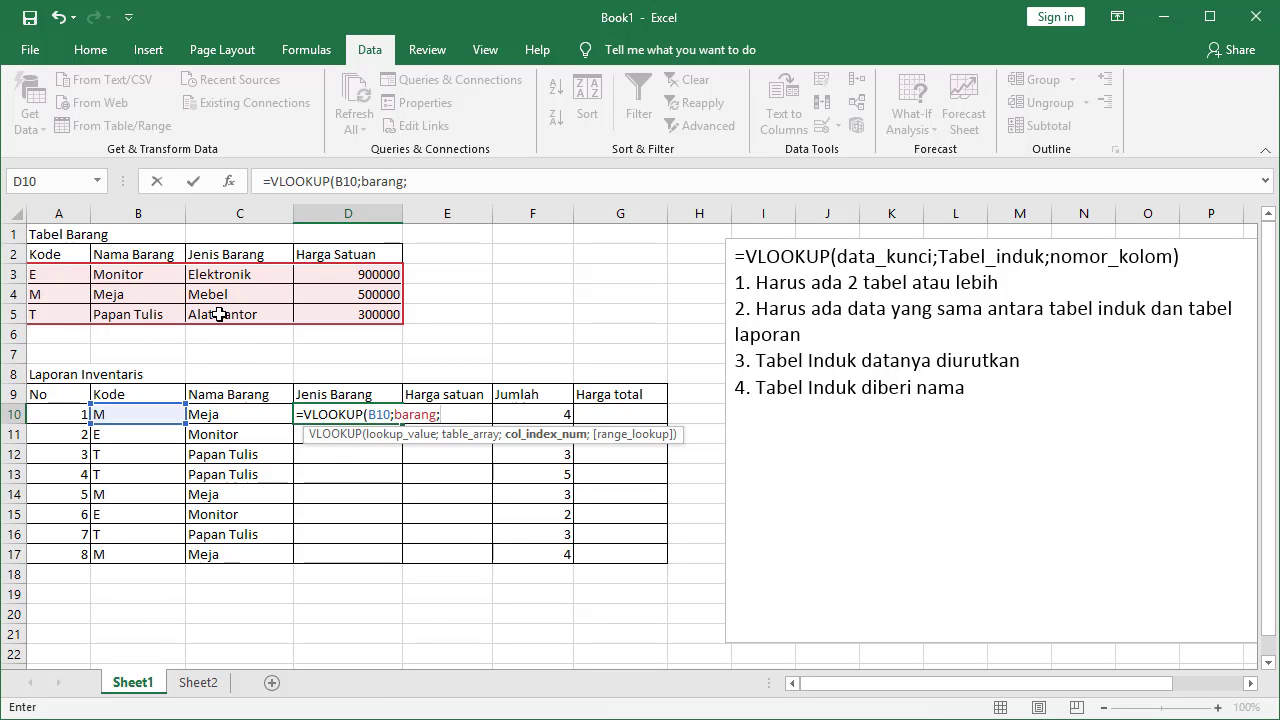
pyautogui.write('3)')
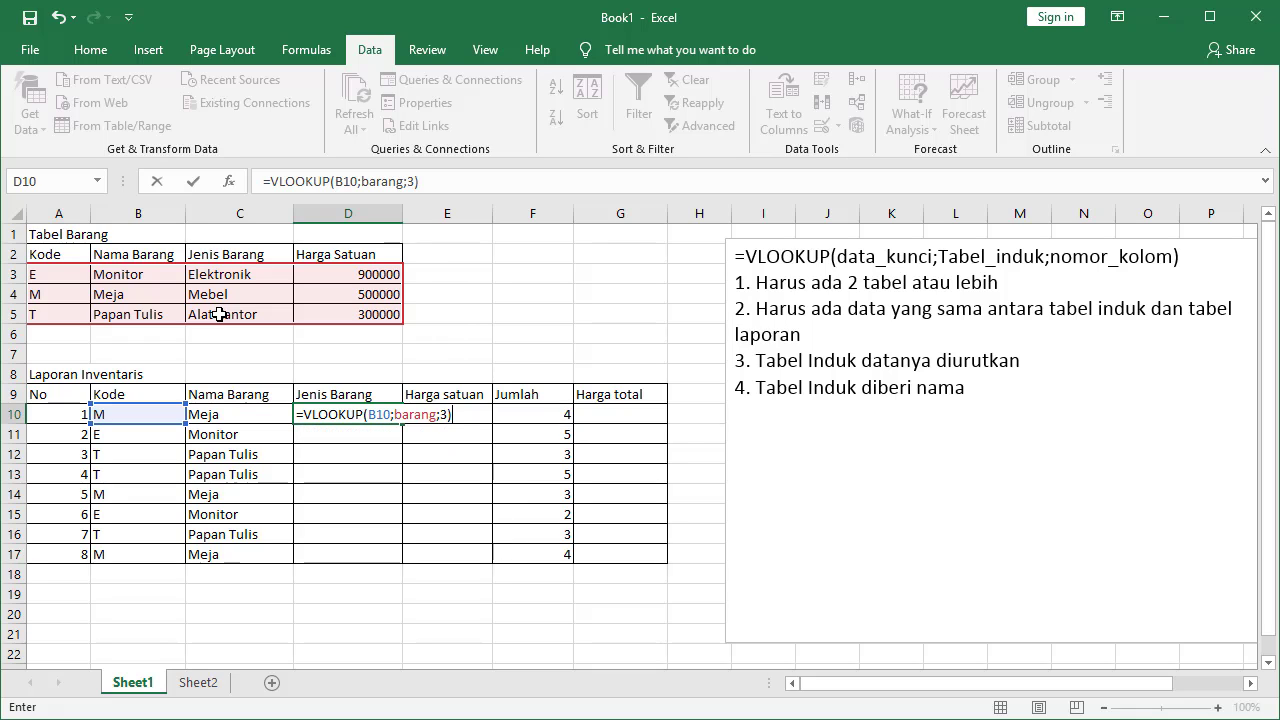
pyautogui.press('Return')
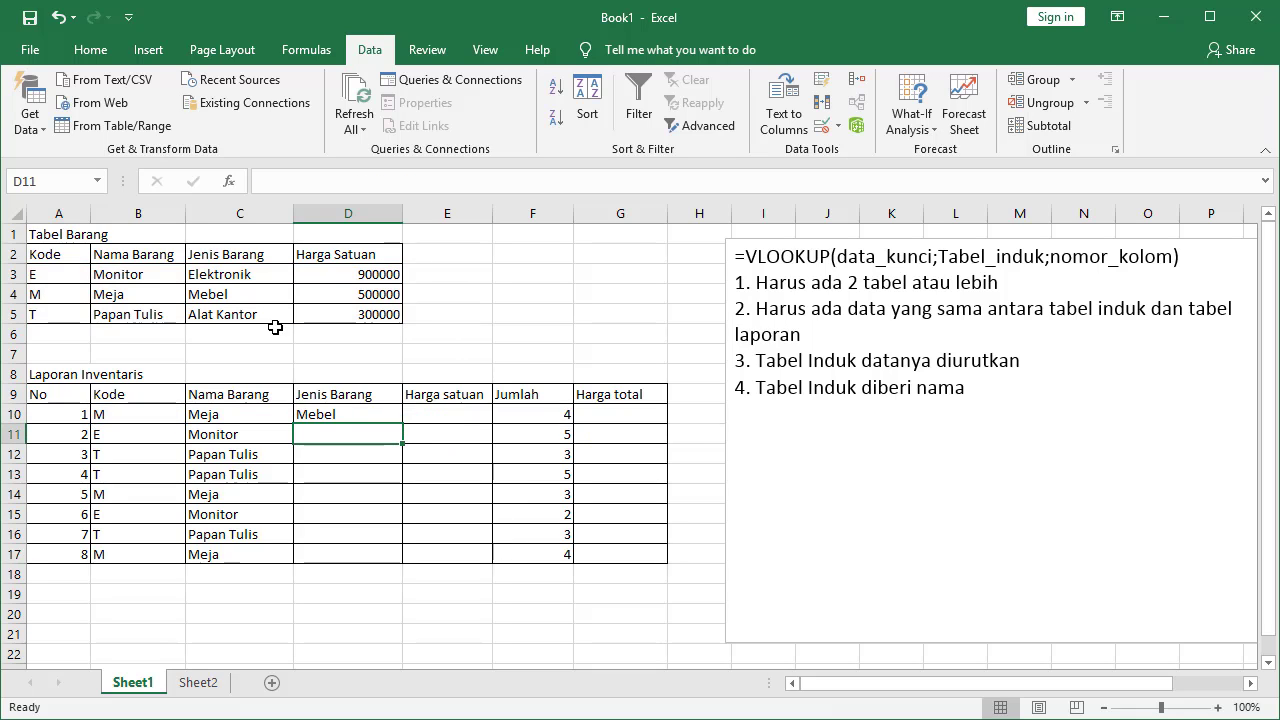
# Fill the D10 category formula down to D17
pyautogui.click(349, 414)
pyautogui.doubleClick(403, 425)
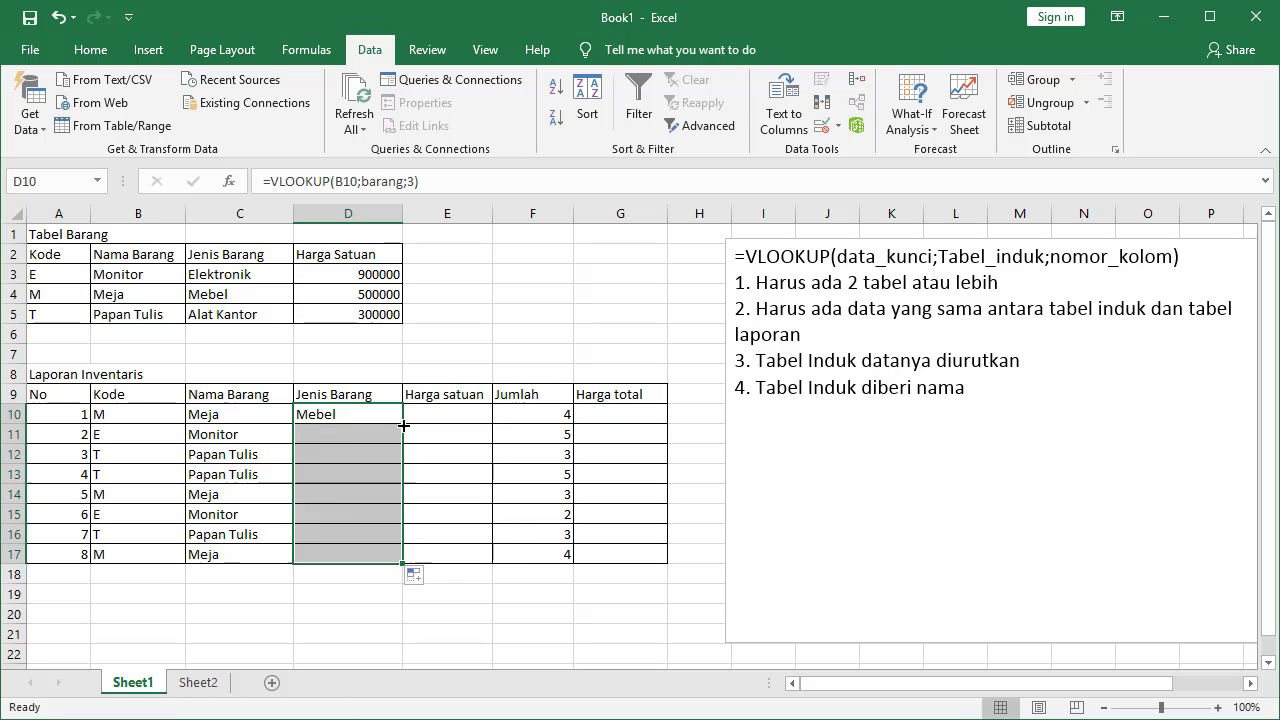
pyautogui.click(453, 415)
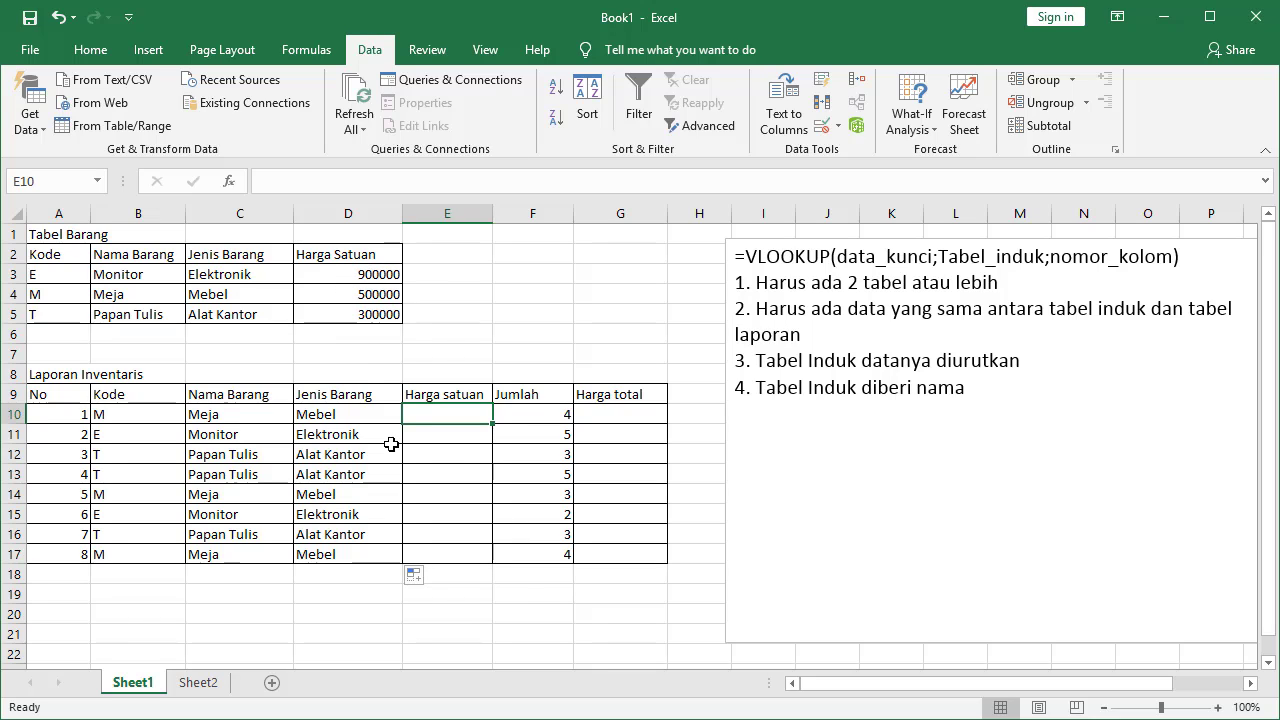
pyautogui.write('=')
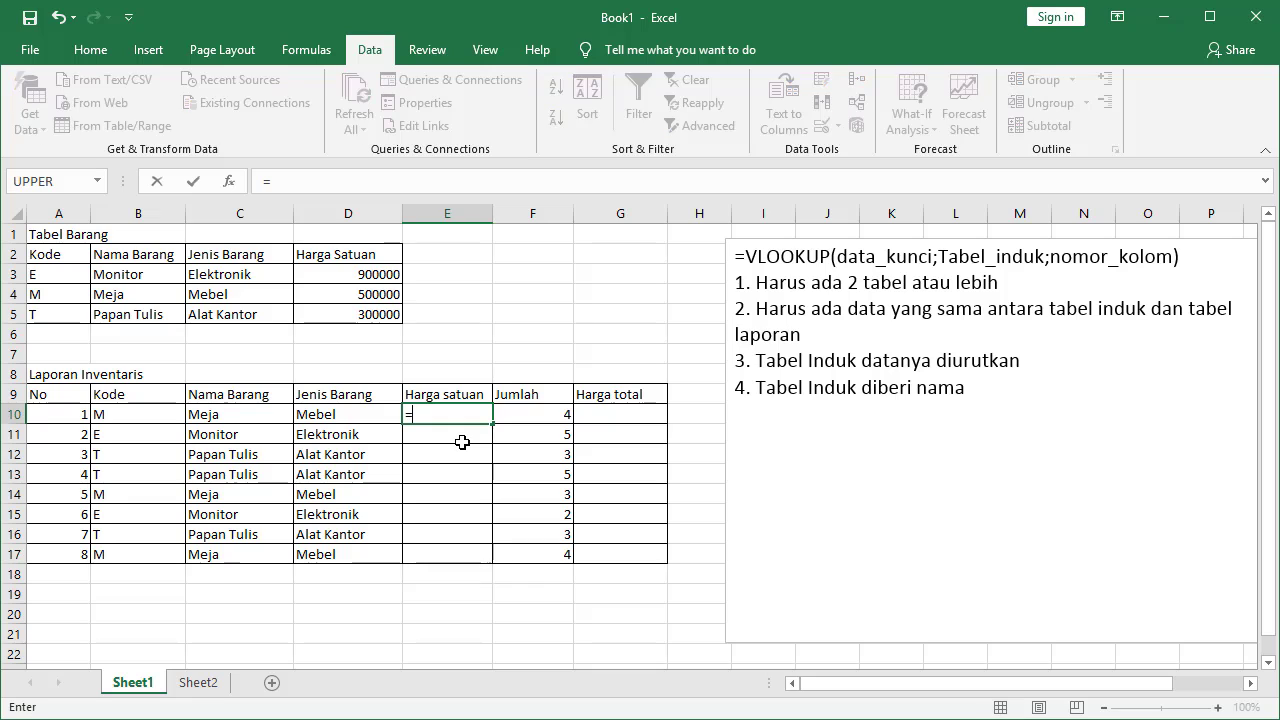
pyautogui.write('VLOOKUP')
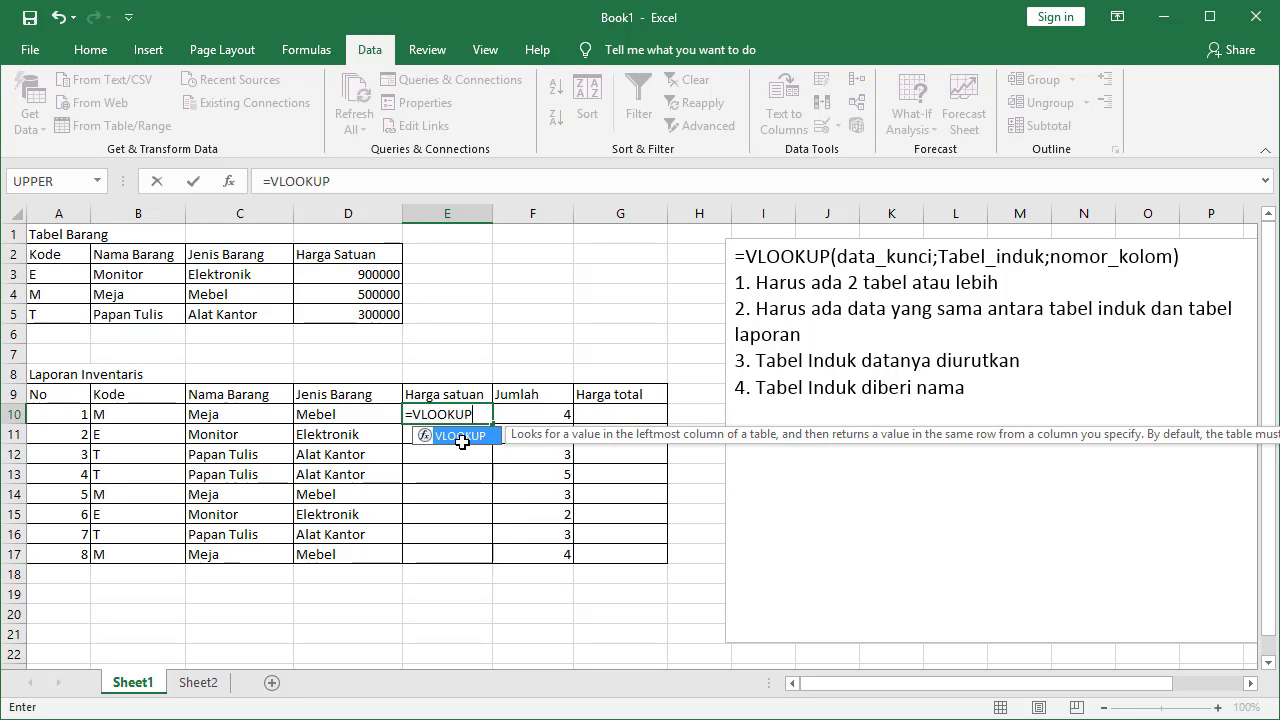
pyautogui.write('(')
pyautogui.press('Left')
pyautogui.press('Left')
pyautogui.press('Left')
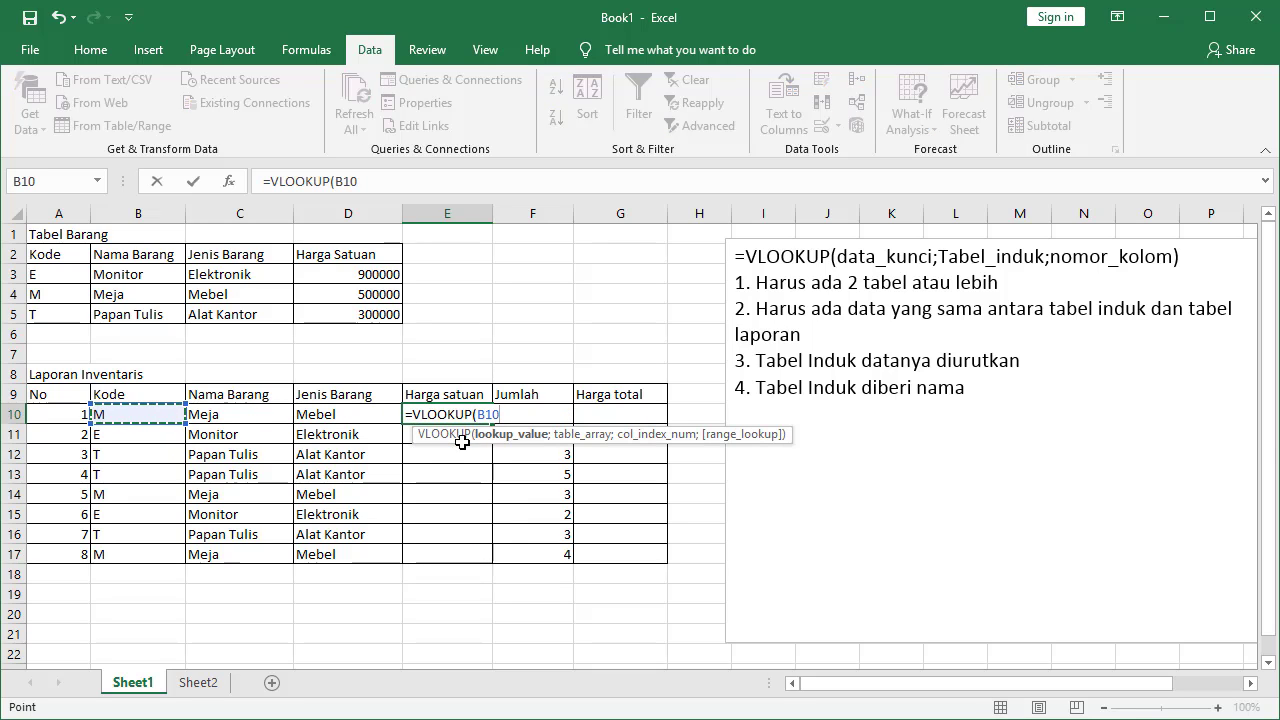
pyautogui.write(';barang')
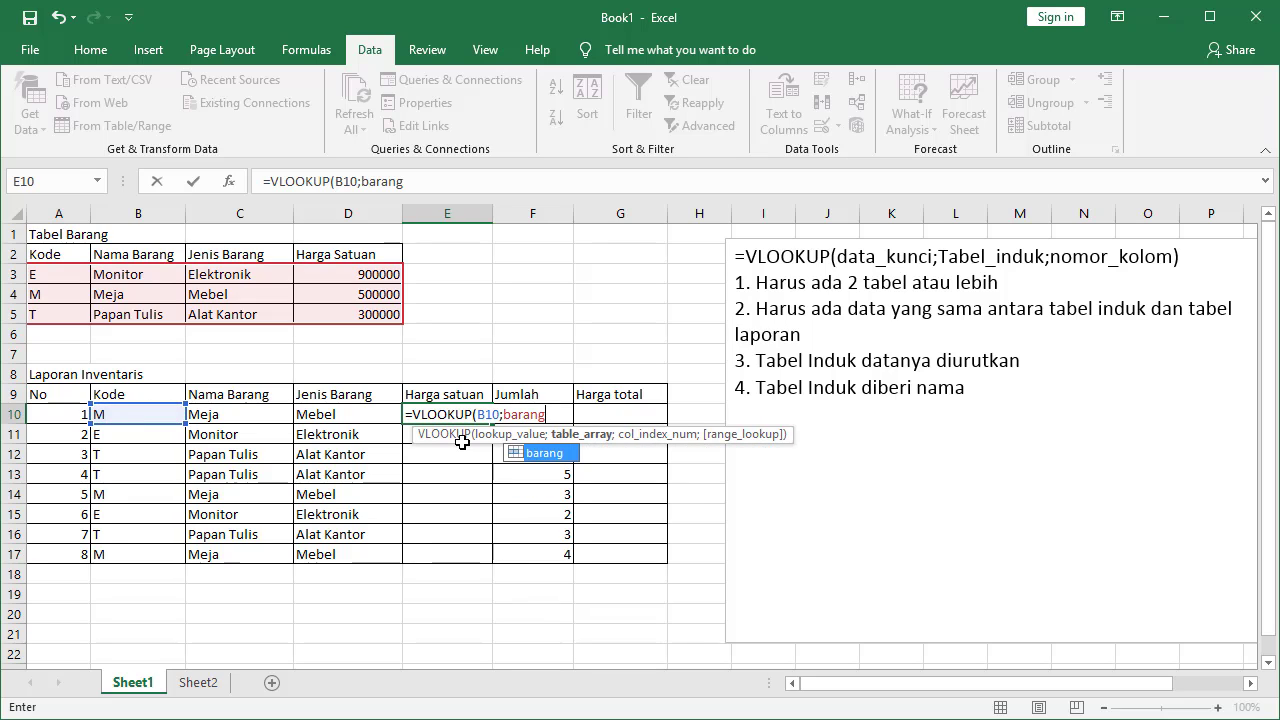
pyautogui.write(';4)')
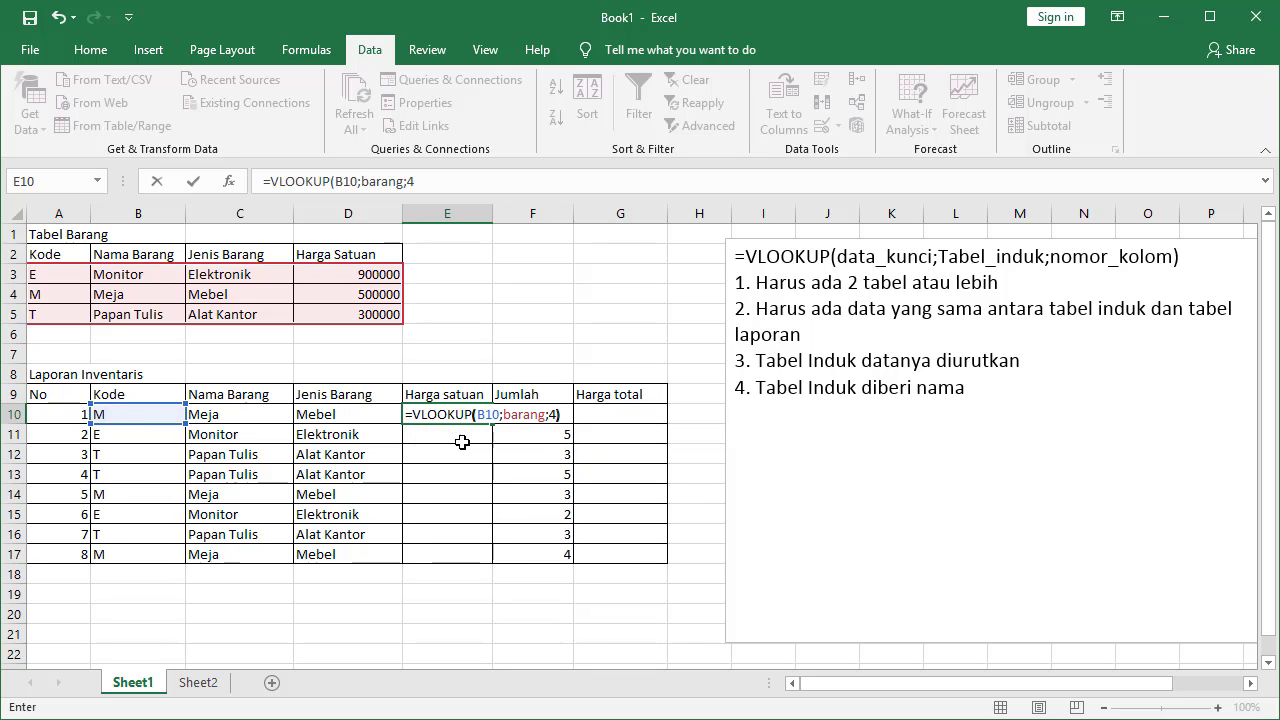
pyautogui.press('Return')
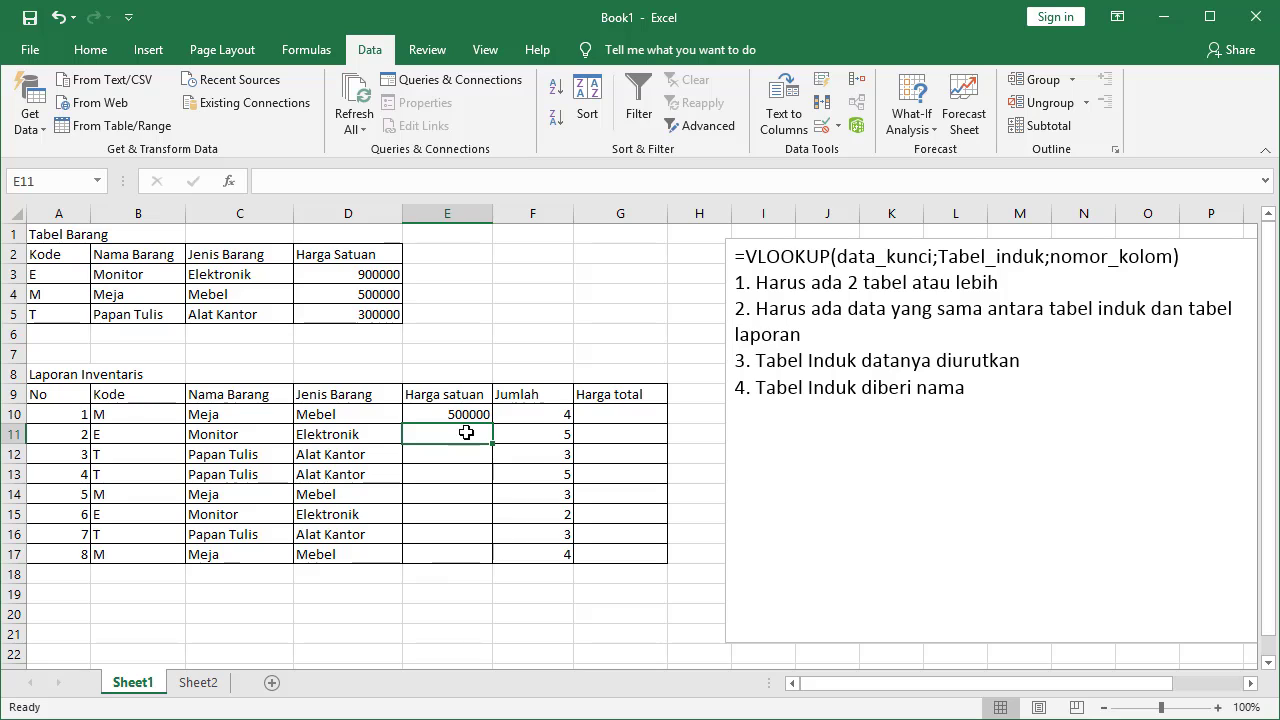
pyautogui.click(468, 414)
pyautogui.moveTo(492, 423); pyautogui.dragTo(498, 566)
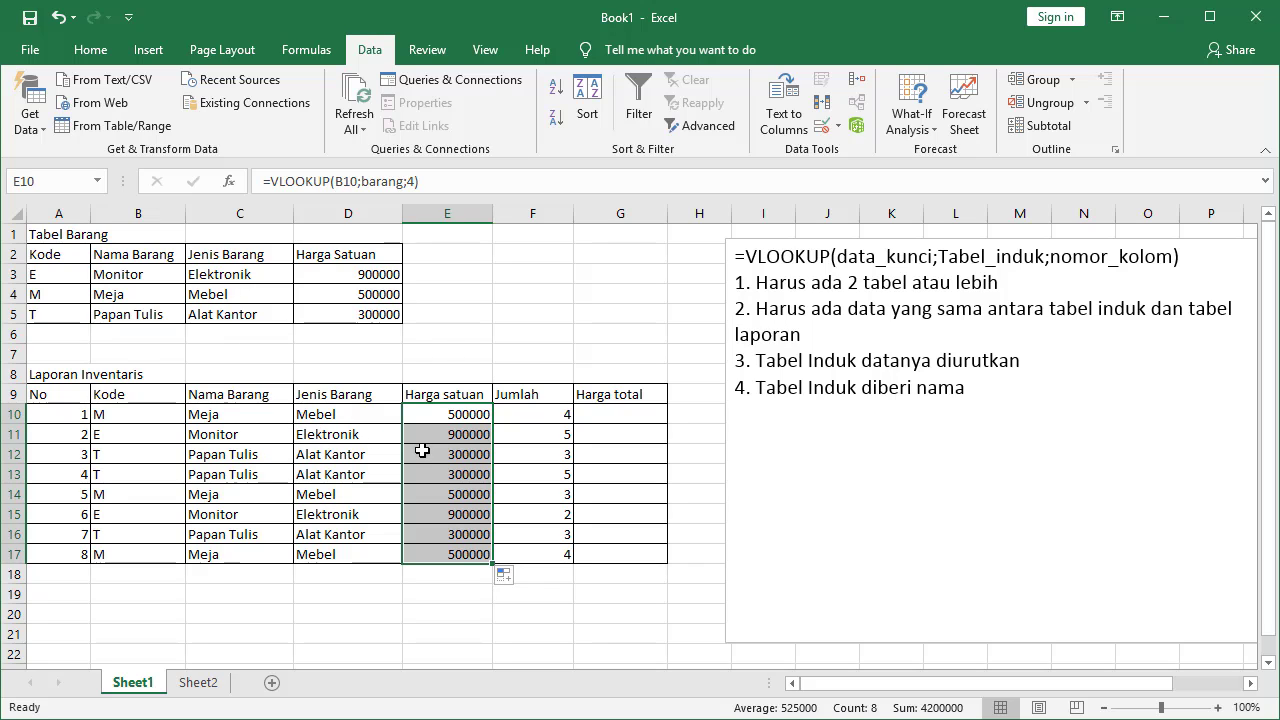
pyautogui.click(620, 414)
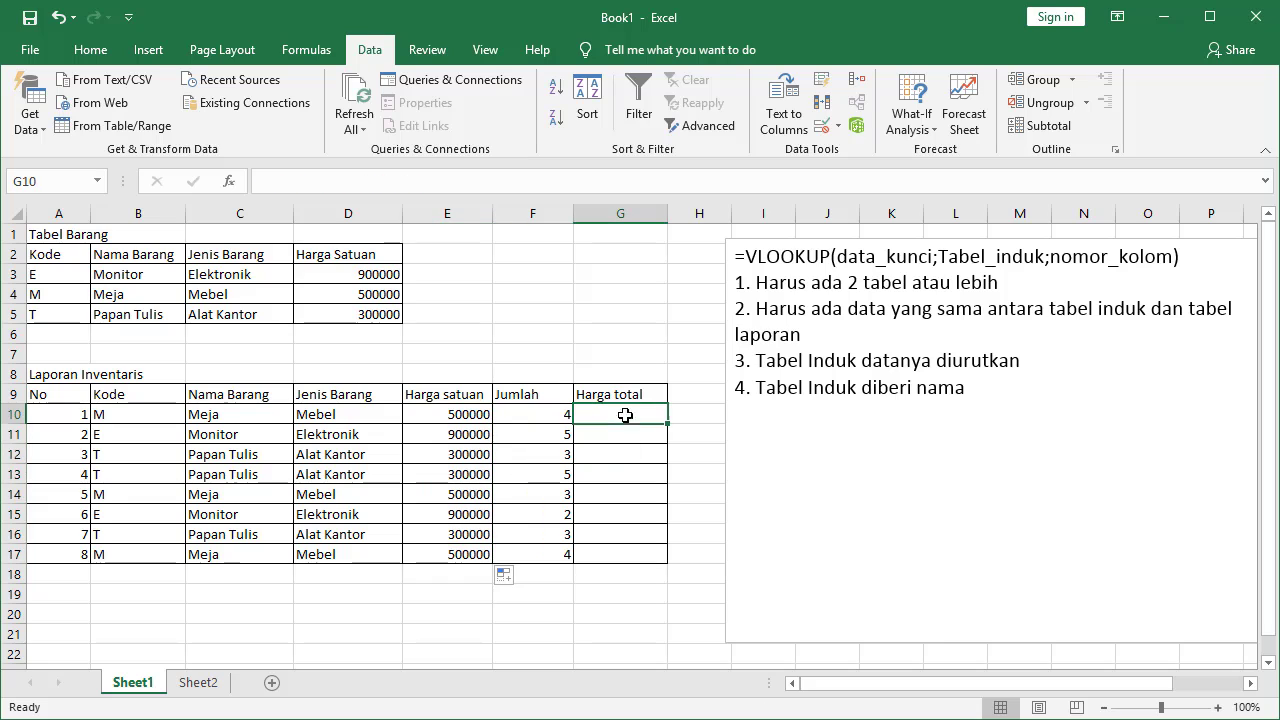
pyautogui.click(433, 411)
pyautogui.click(634, 412)
# Enter =E10*F10 in G10 to compute the first total price
pyautogui.write('=')
pyautogui.press('Left')
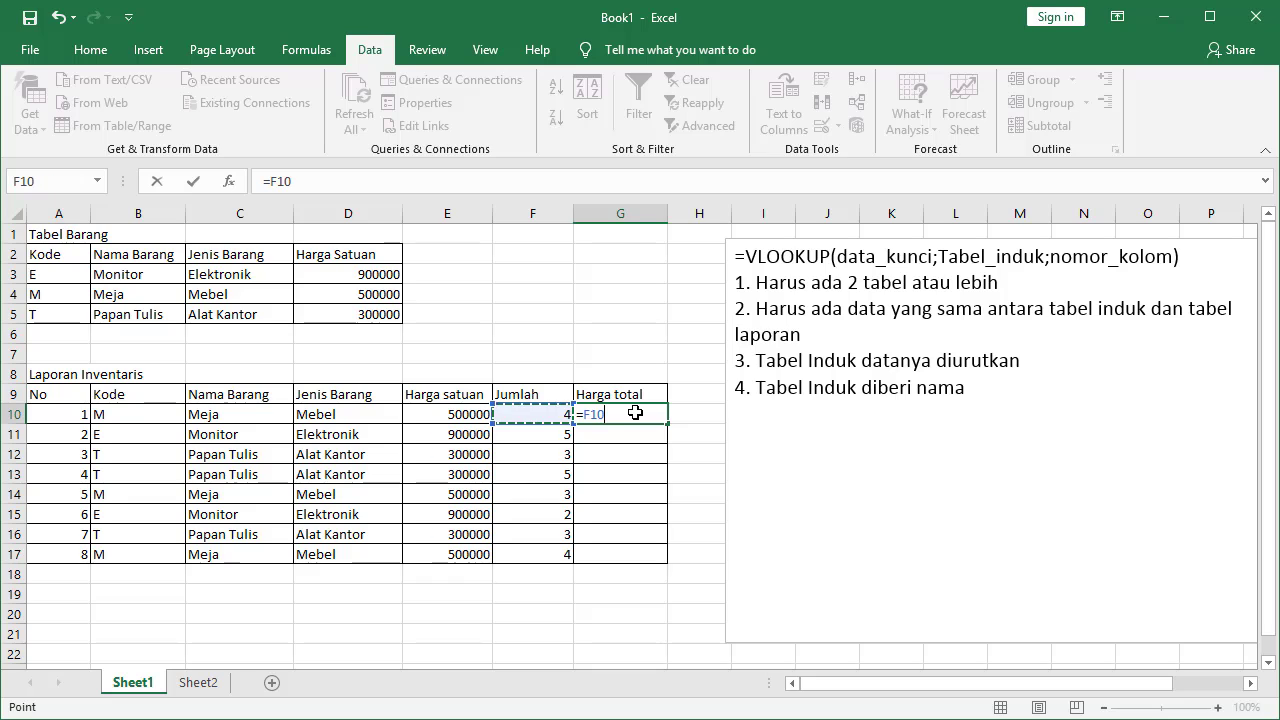
pyautogui.press('Left')
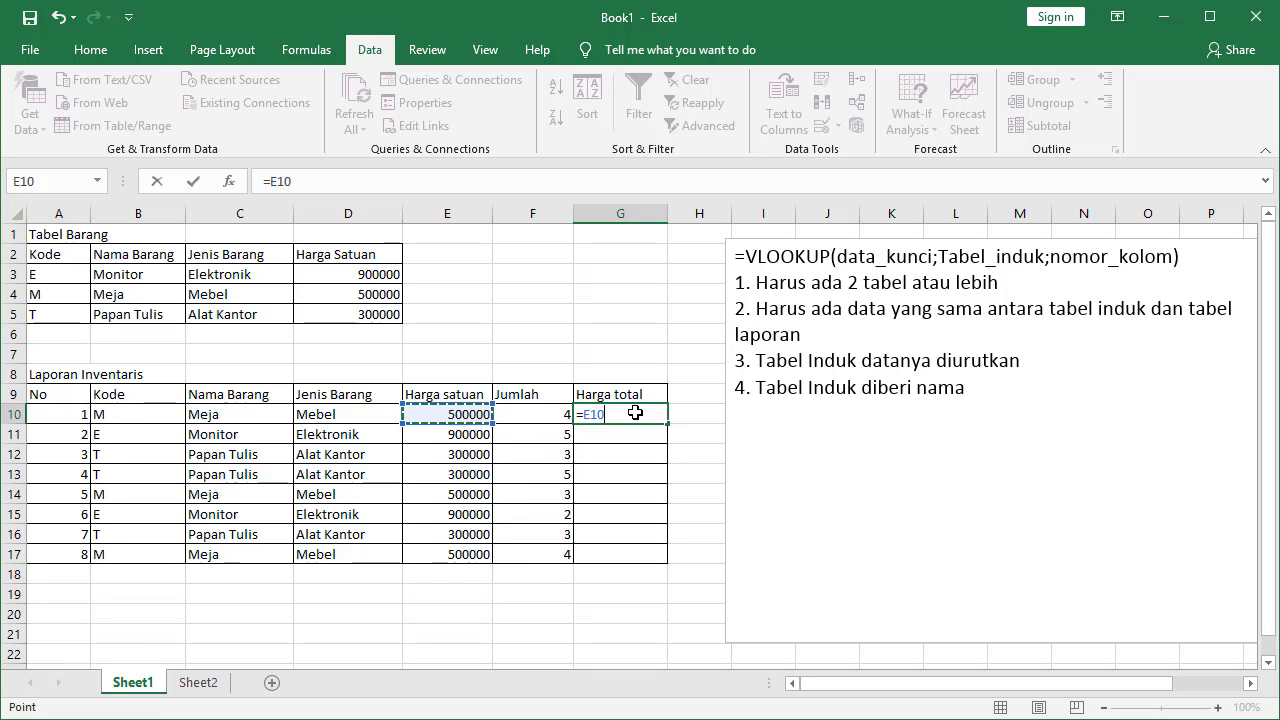
pyautogui.write('*')
pyautogui.press('Left')
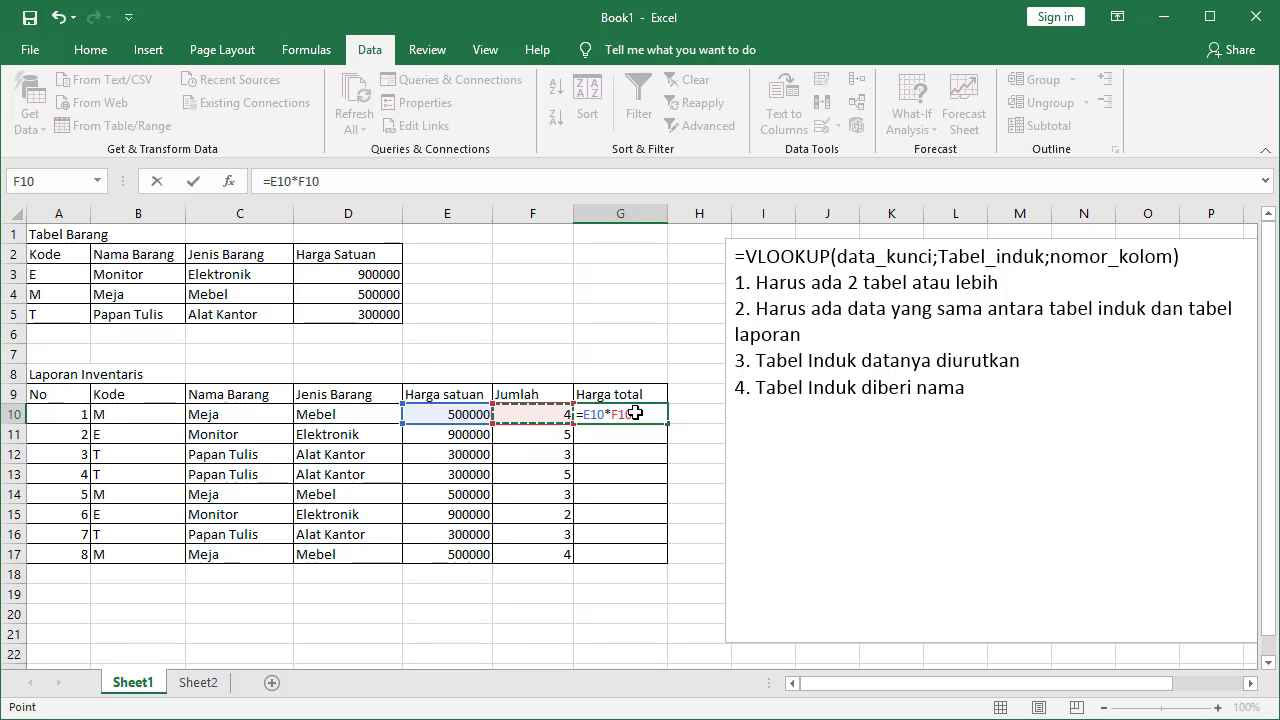
pyautogui.press('Return')
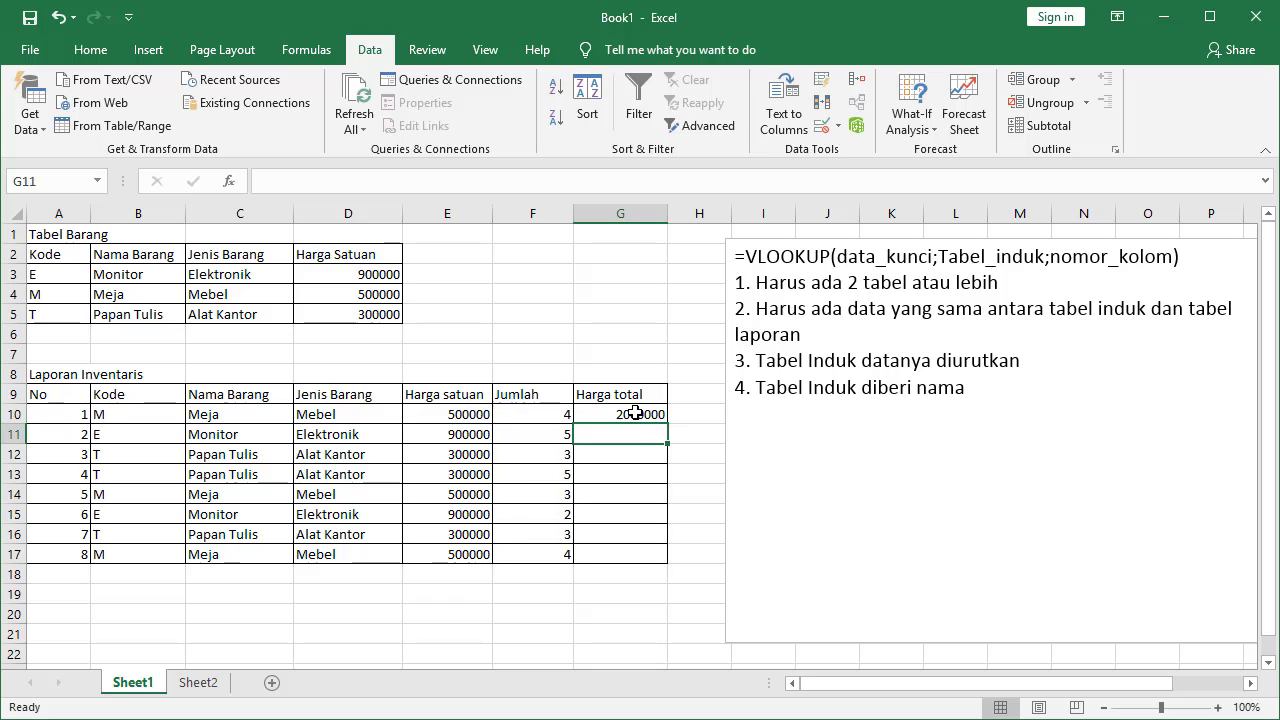
# Fill the G10 total formula down through G17
pyautogui.click(636, 413)
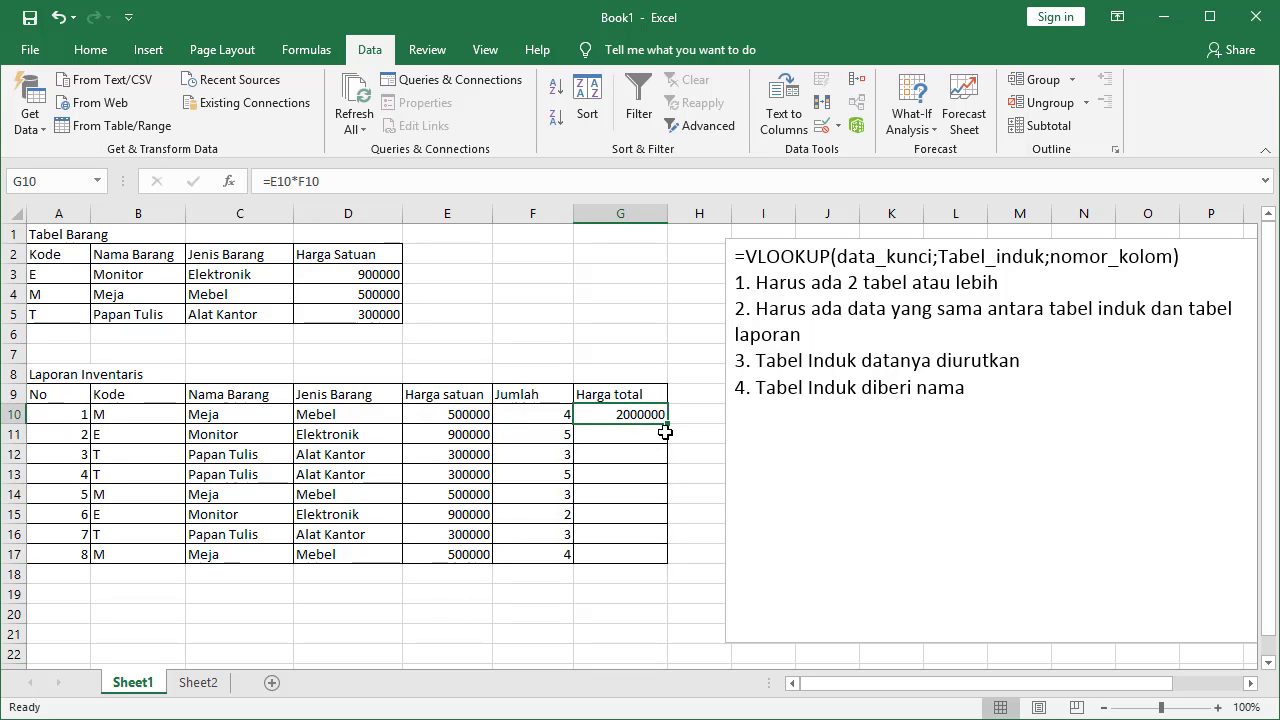
pyautogui.moveTo(668, 427); pyautogui.dragTo(677, 565)
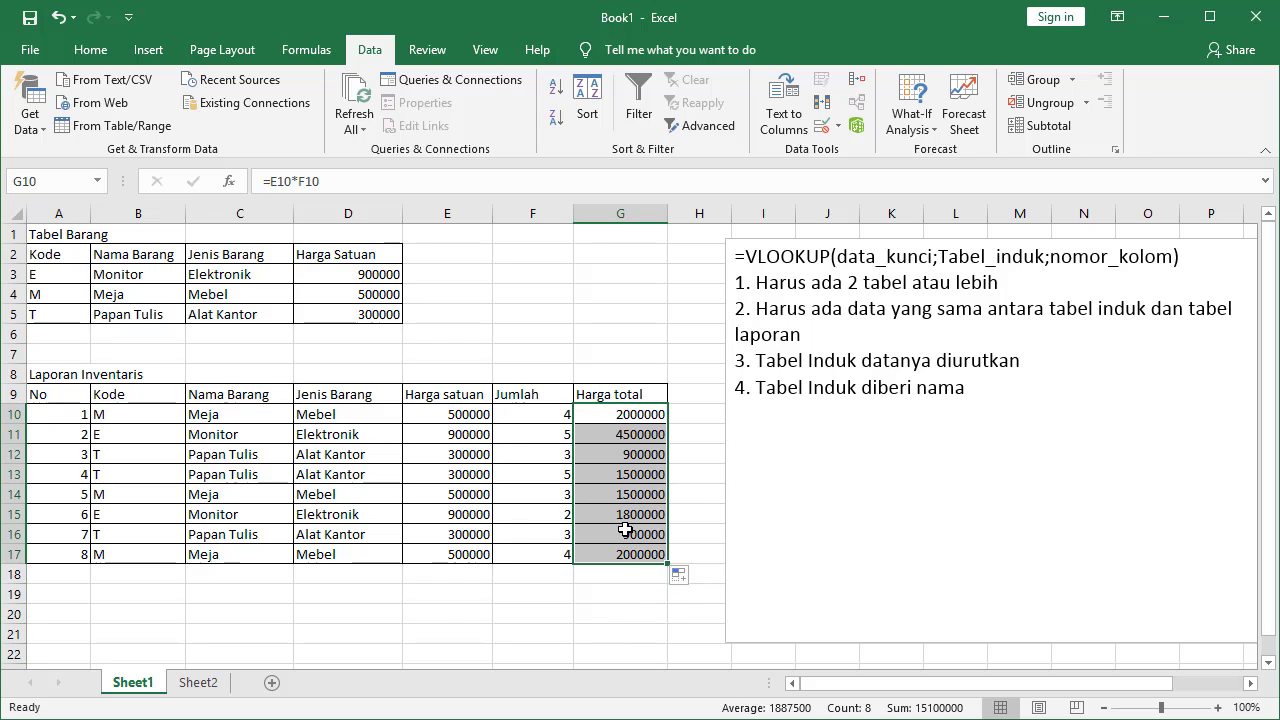
pyautogui.click(627, 412)
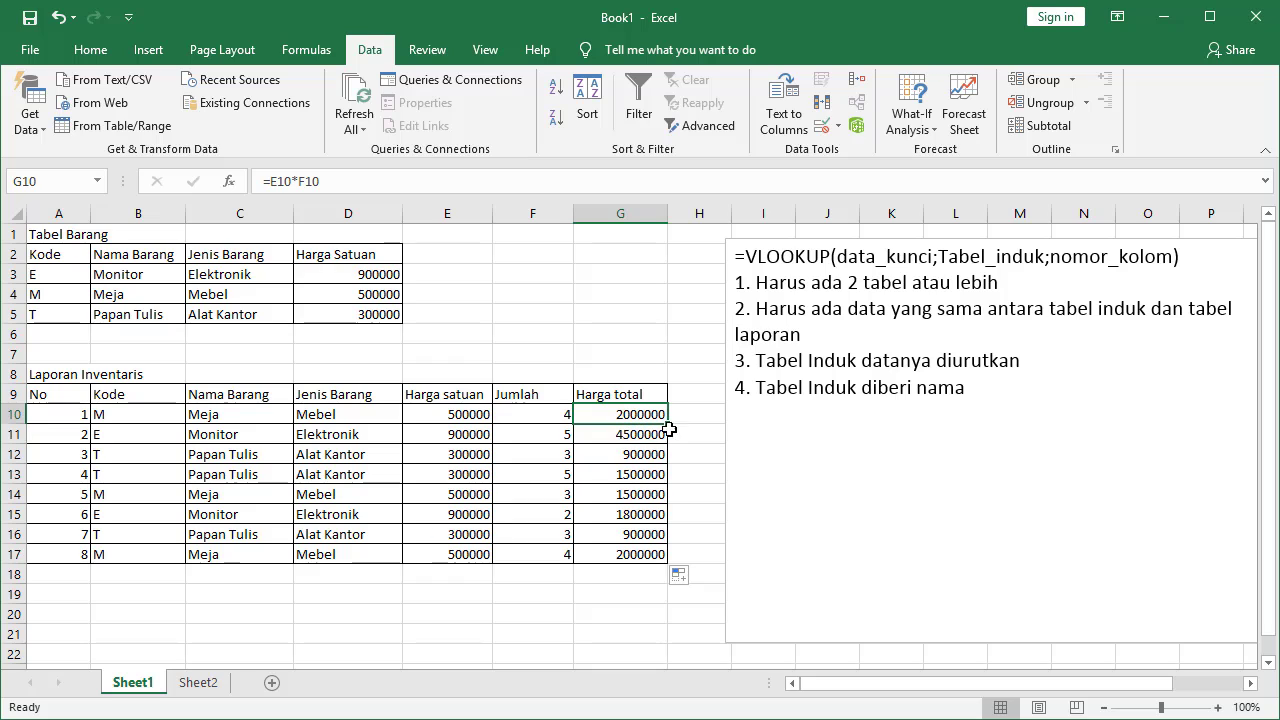
pyautogui.moveTo(667, 426); pyautogui.dragTo(680, 568)
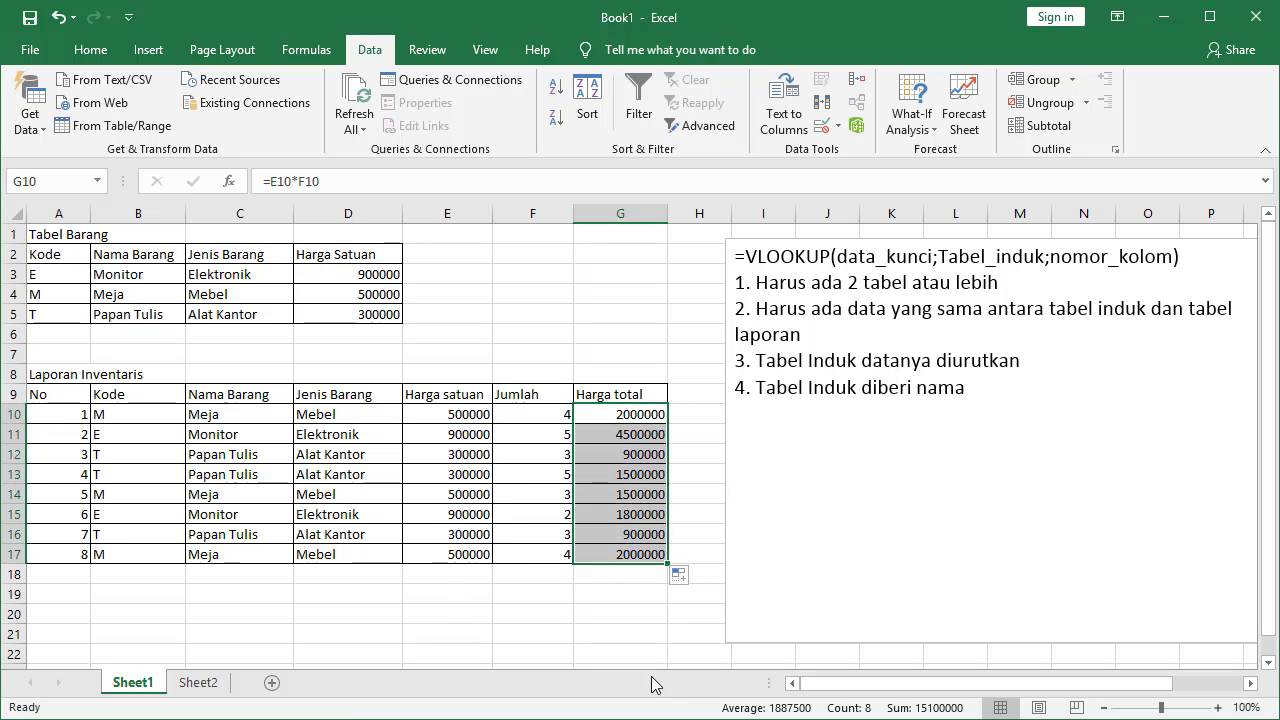
pyautogui.click(528, 605)
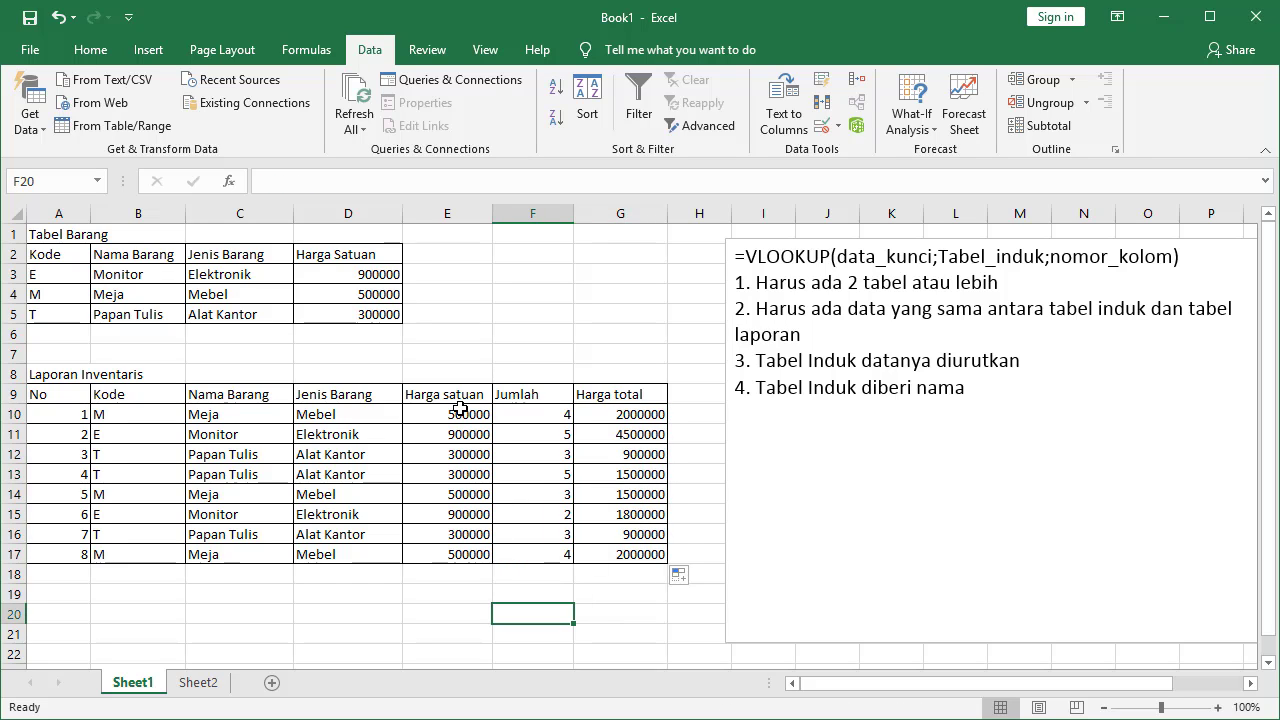
pyautogui.moveTo(460, 410); pyautogui.dragTo(454, 552)
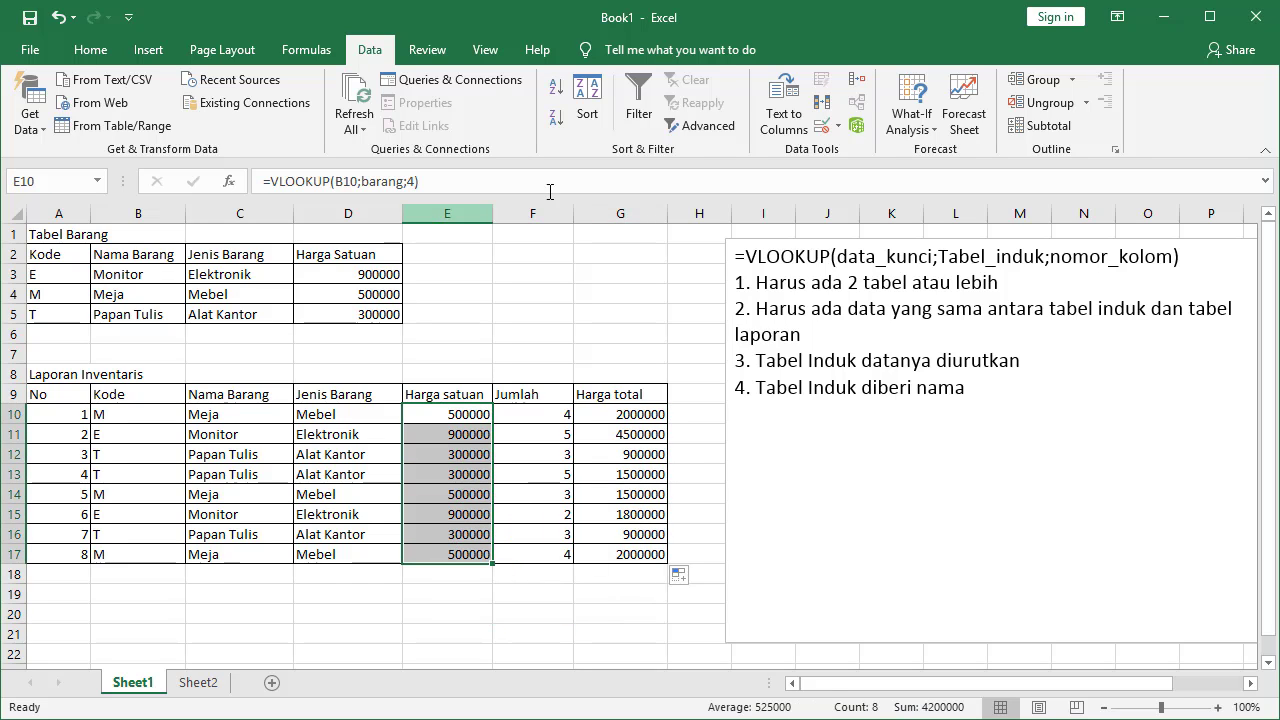
# Apply Comma Style thousands separators to the unit prices E10:E17
pyautogui.click(90, 50)
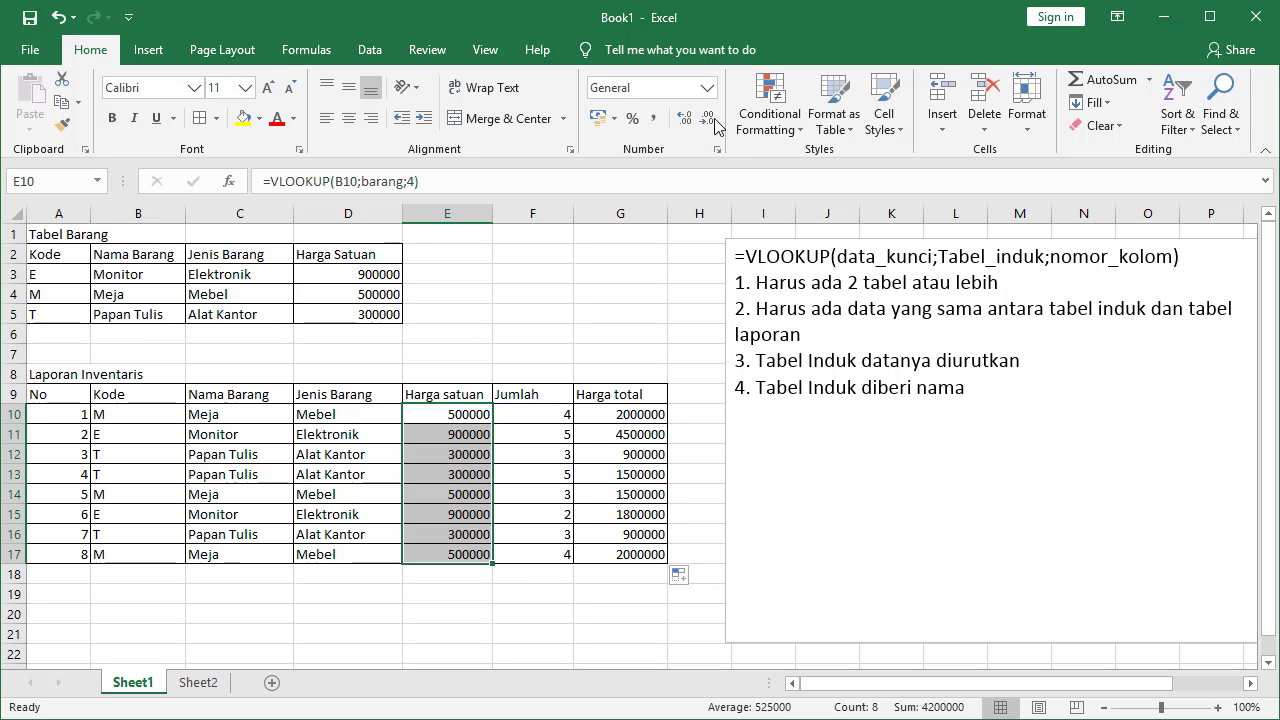
pyautogui.click(684, 119)
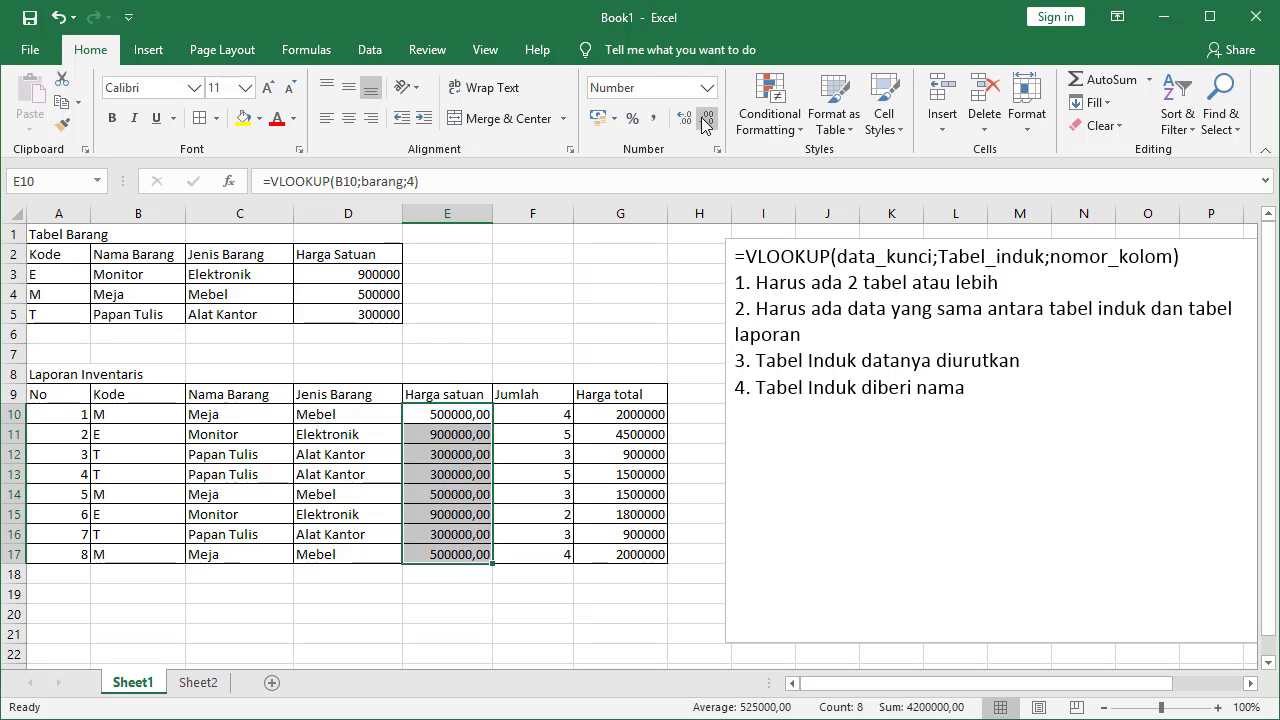
pyautogui.click(706, 121)
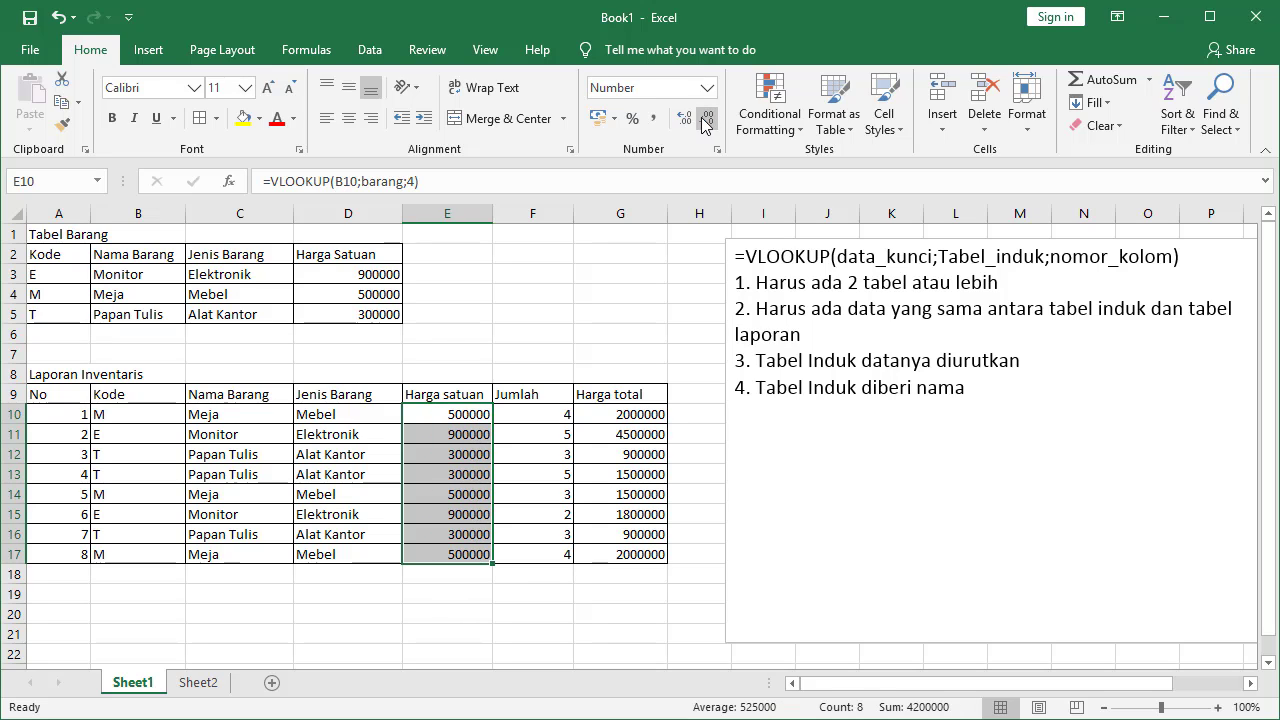
pyautogui.click(655, 119)
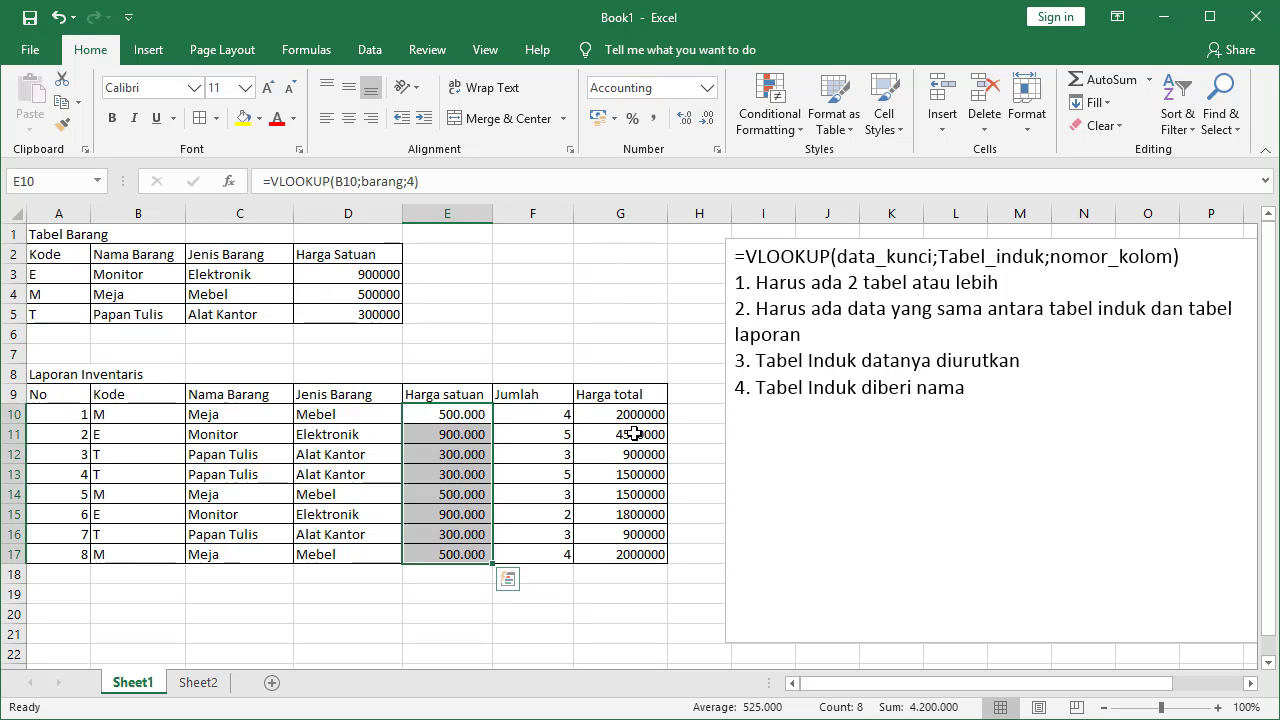
# Apply Comma Style thousands separators to the total prices G10:G17
pyautogui.moveTo(634, 420); pyautogui.dragTo(634, 555)
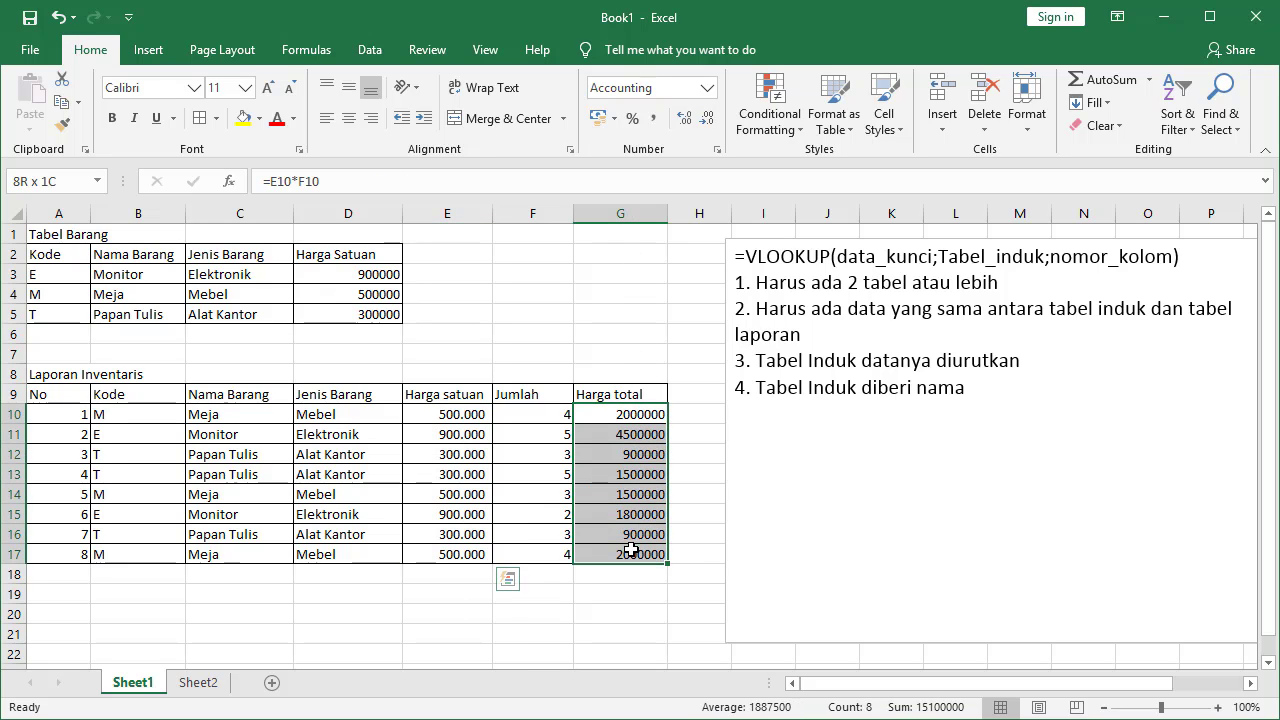
pyautogui.click(655, 119)
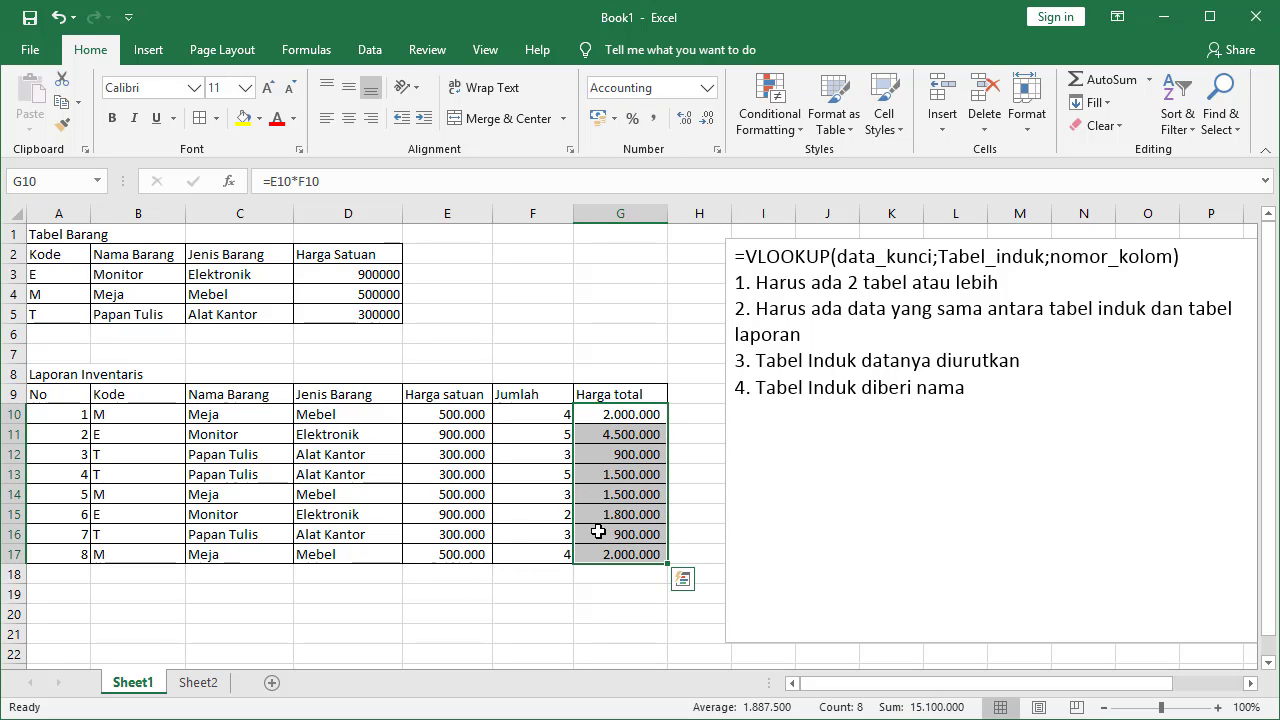
pyautogui.moveTo(525, 534); pyautogui.dragTo(523, 557)
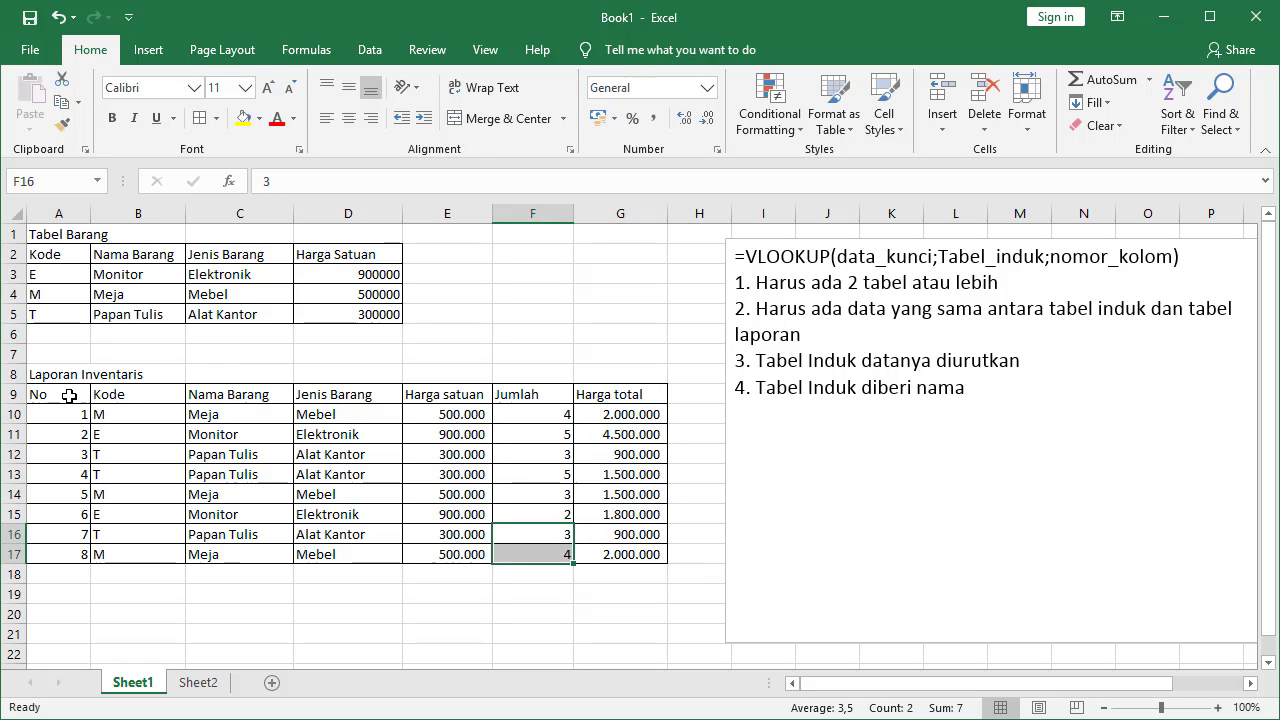
pyautogui.moveTo(69, 396); pyautogui.dragTo(604, 556)
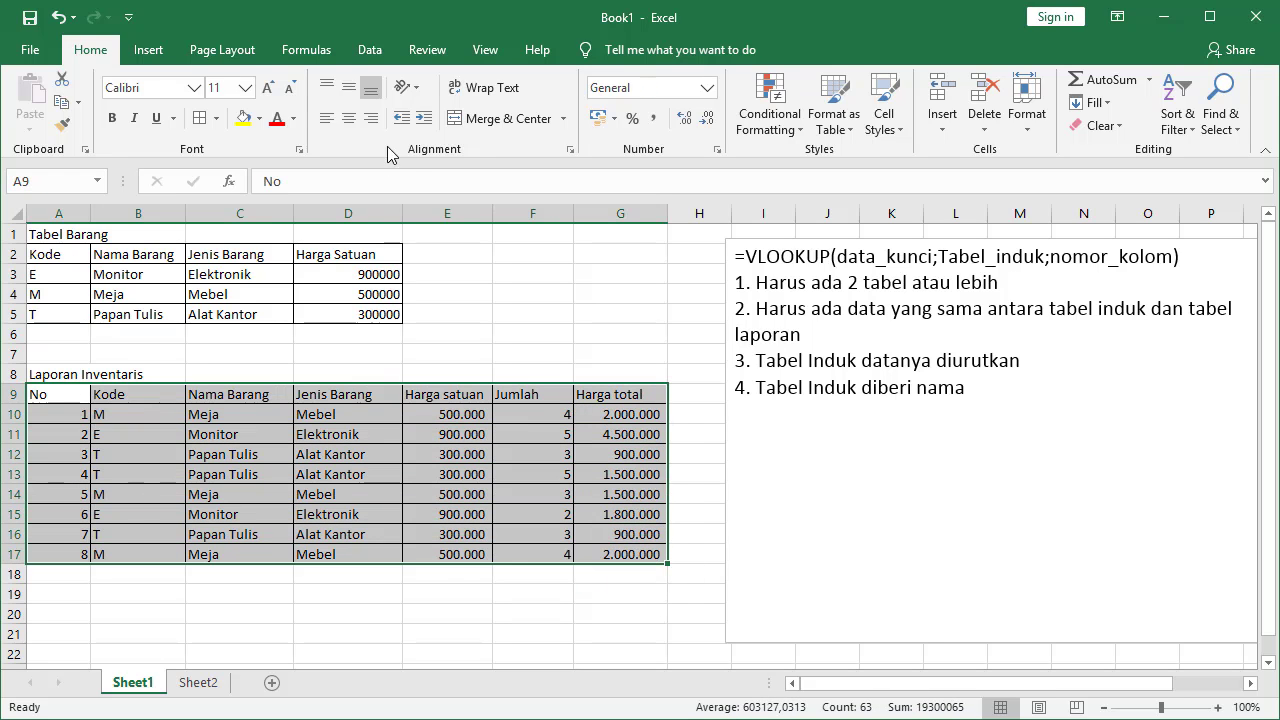
# Look through the Page Layout, Insert and Home ribbon commands, including the Cell Styles gallery
pyautogui.click(215, 50)
pyautogui.click(148, 52)
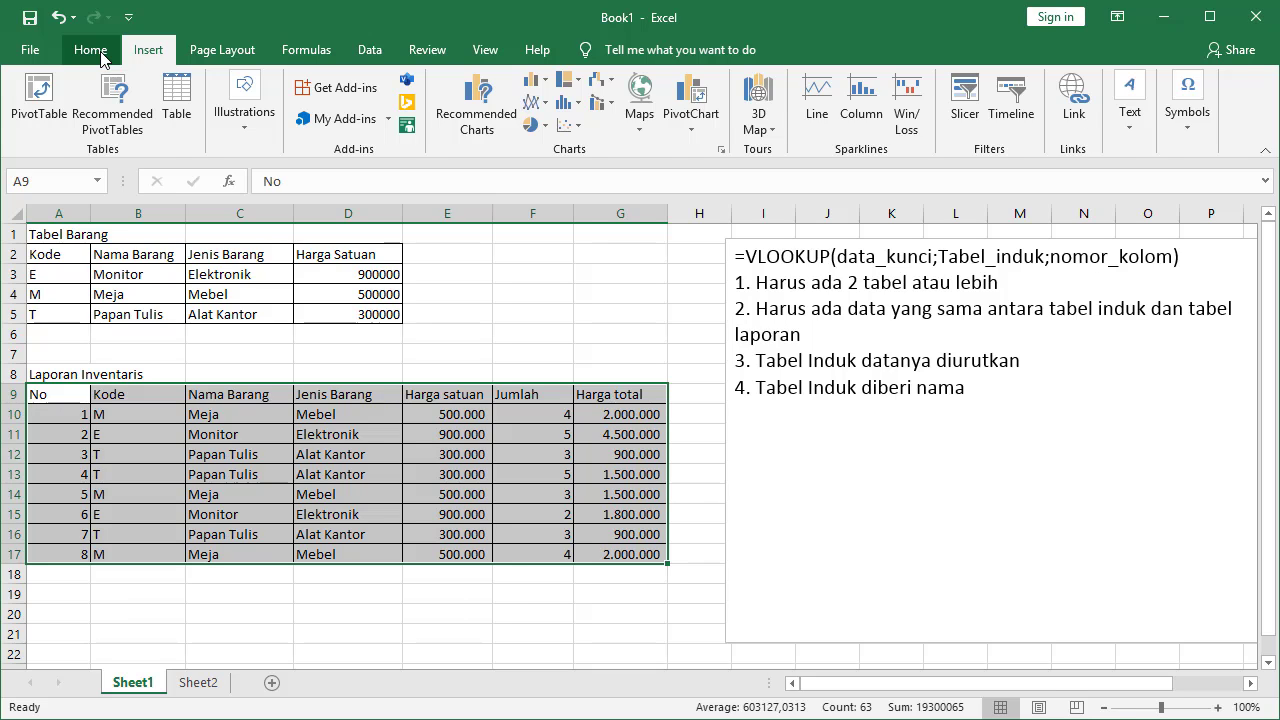
pyautogui.click(90, 50)
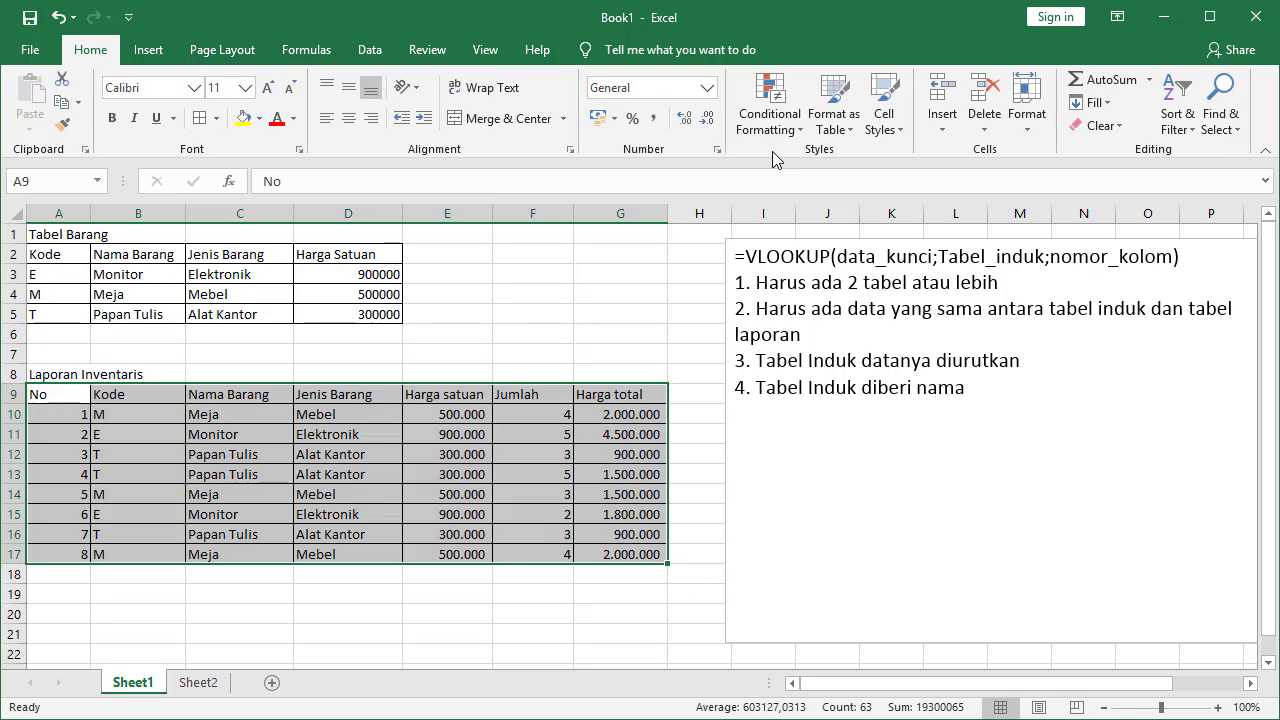
pyautogui.click(899, 137)
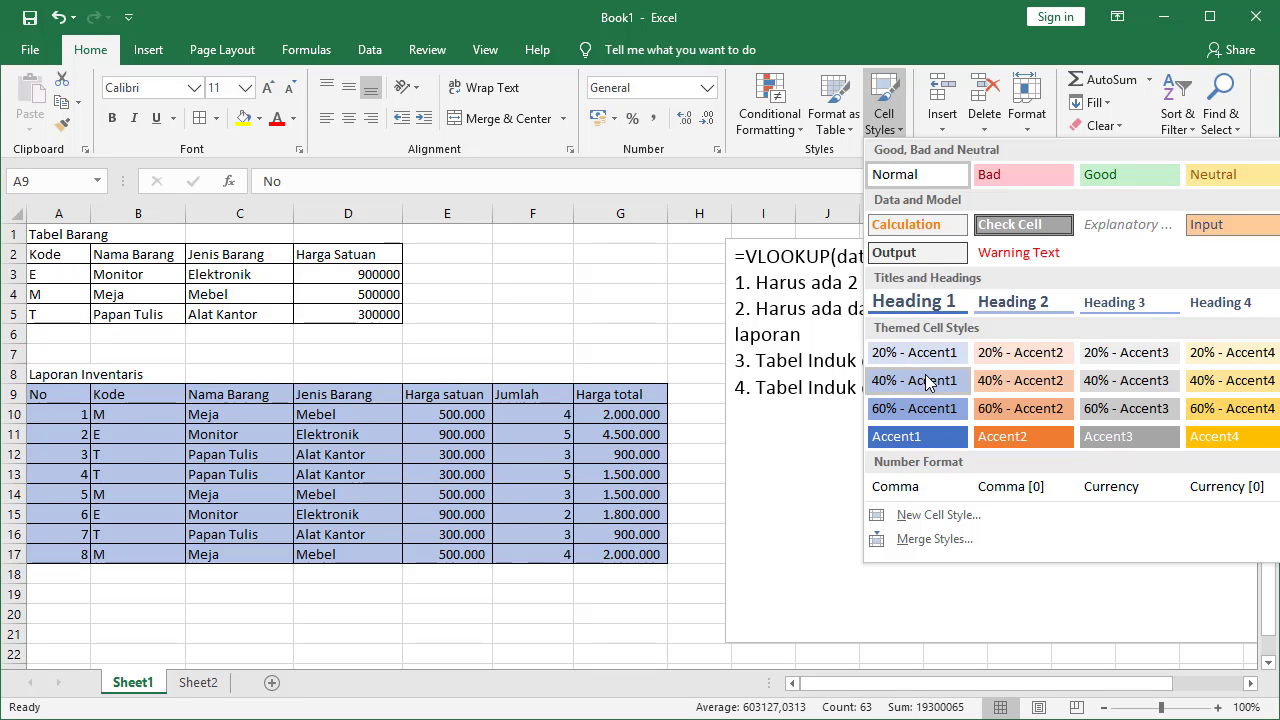
# Format A9:G17 as Table1 using the blue banded table style with headers
pyautogui.click(848, 130)
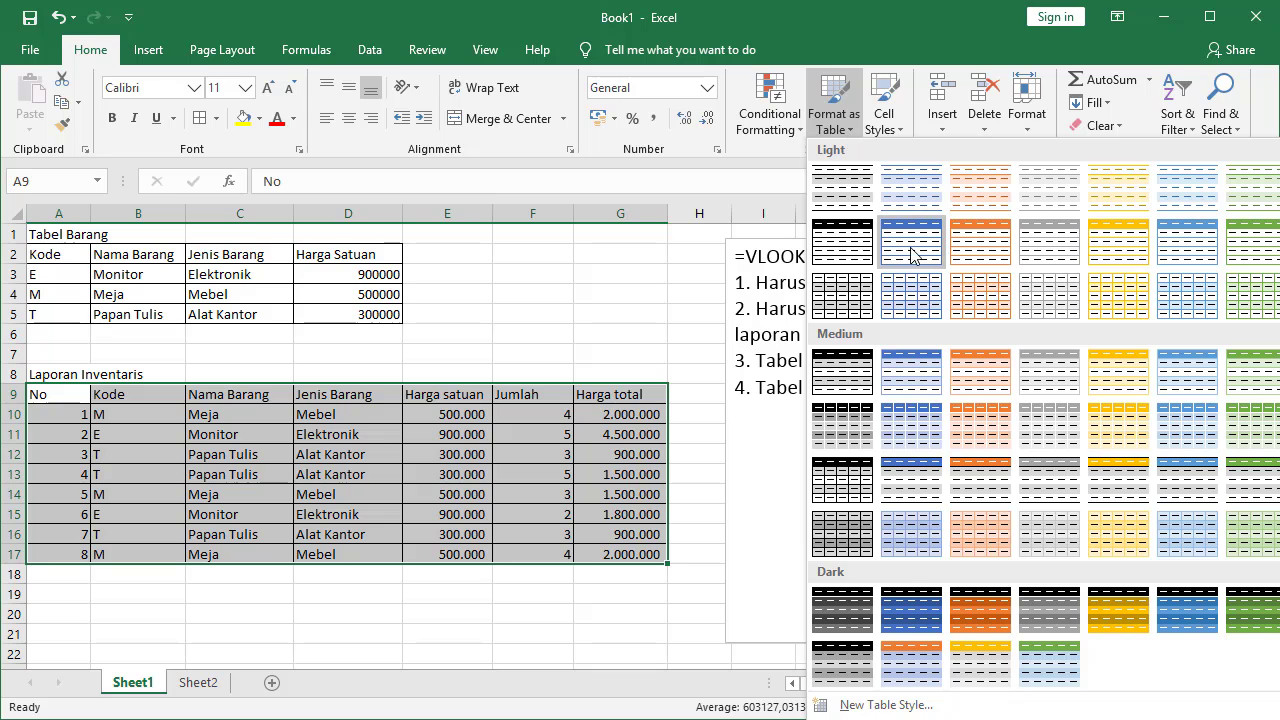
pyautogui.click(915, 254)
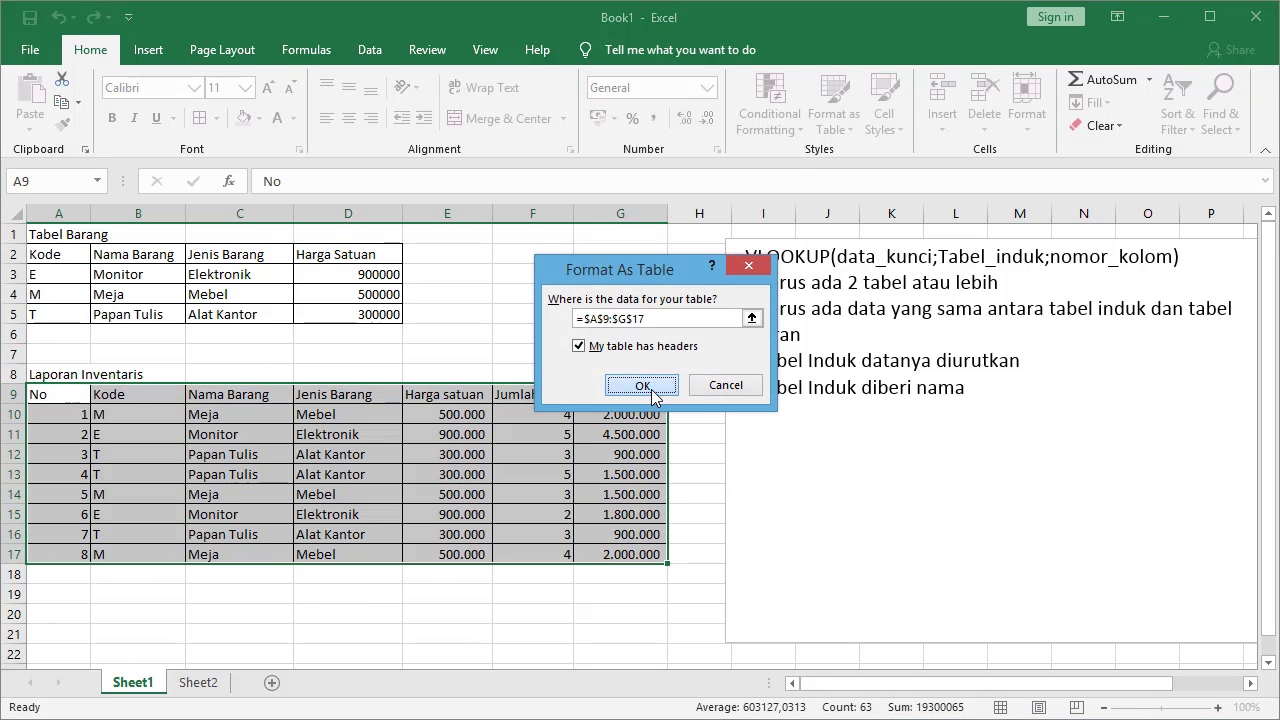
pyautogui.click(727, 387)
pyautogui.click(480, 595)
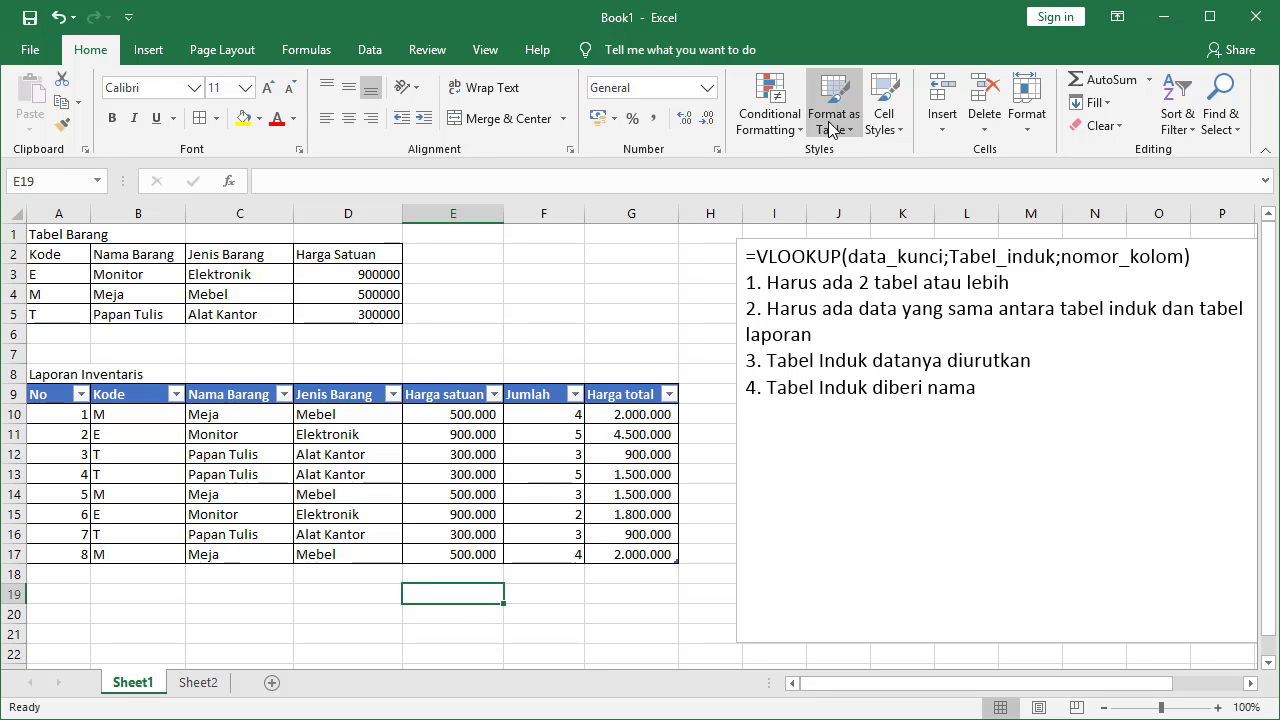
pyautogui.click(478, 452)
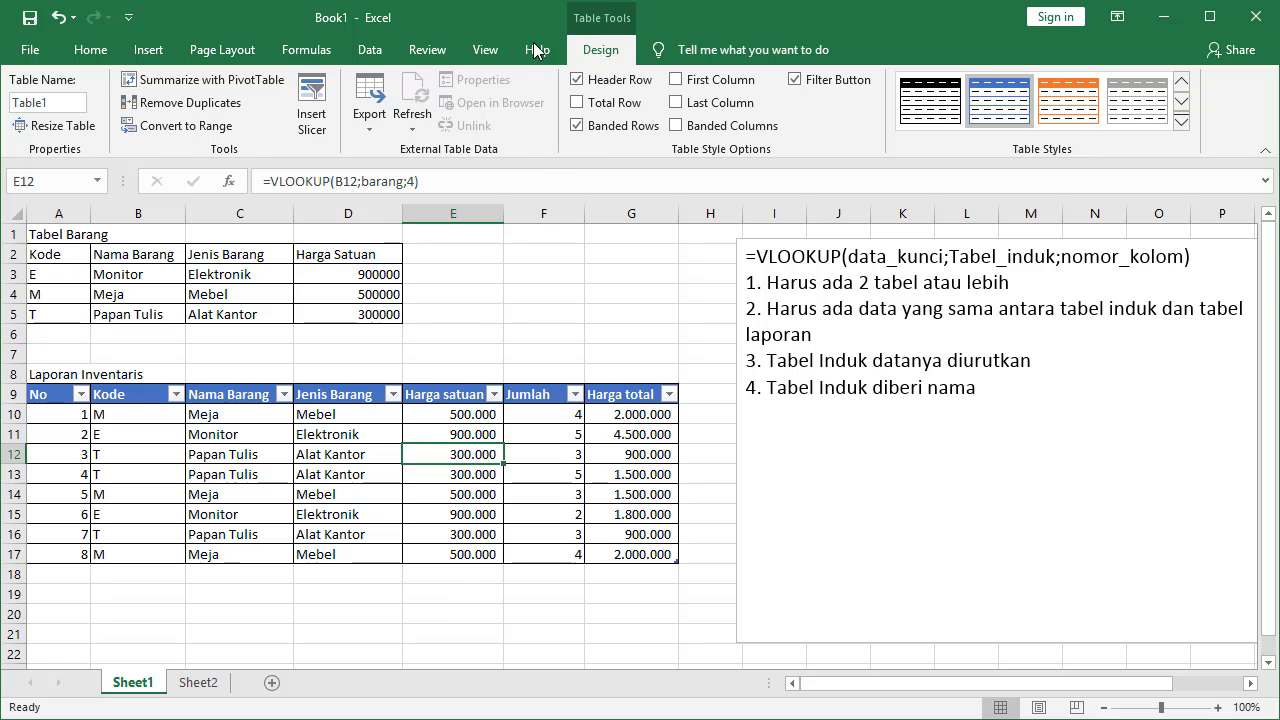
# Turn off Filter for Table1 so its header row has no dropdown arrows
pyautogui.click(370, 50)
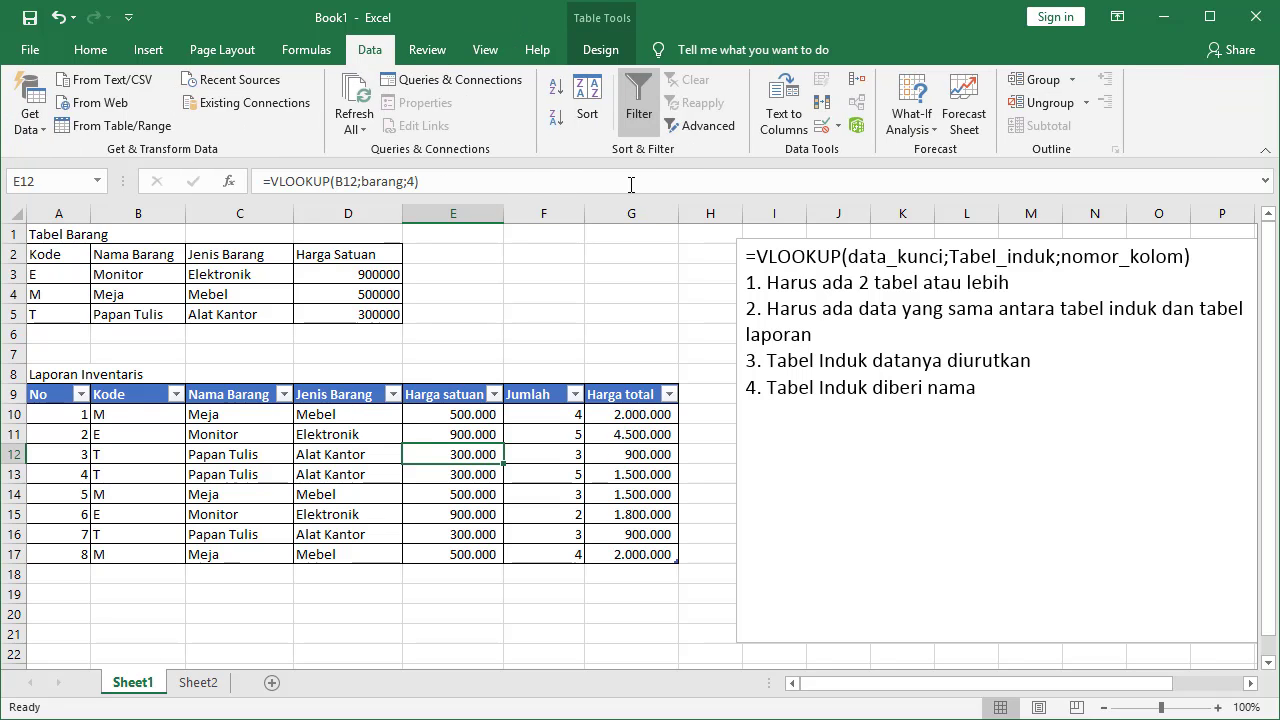
pyautogui.click(641, 118)
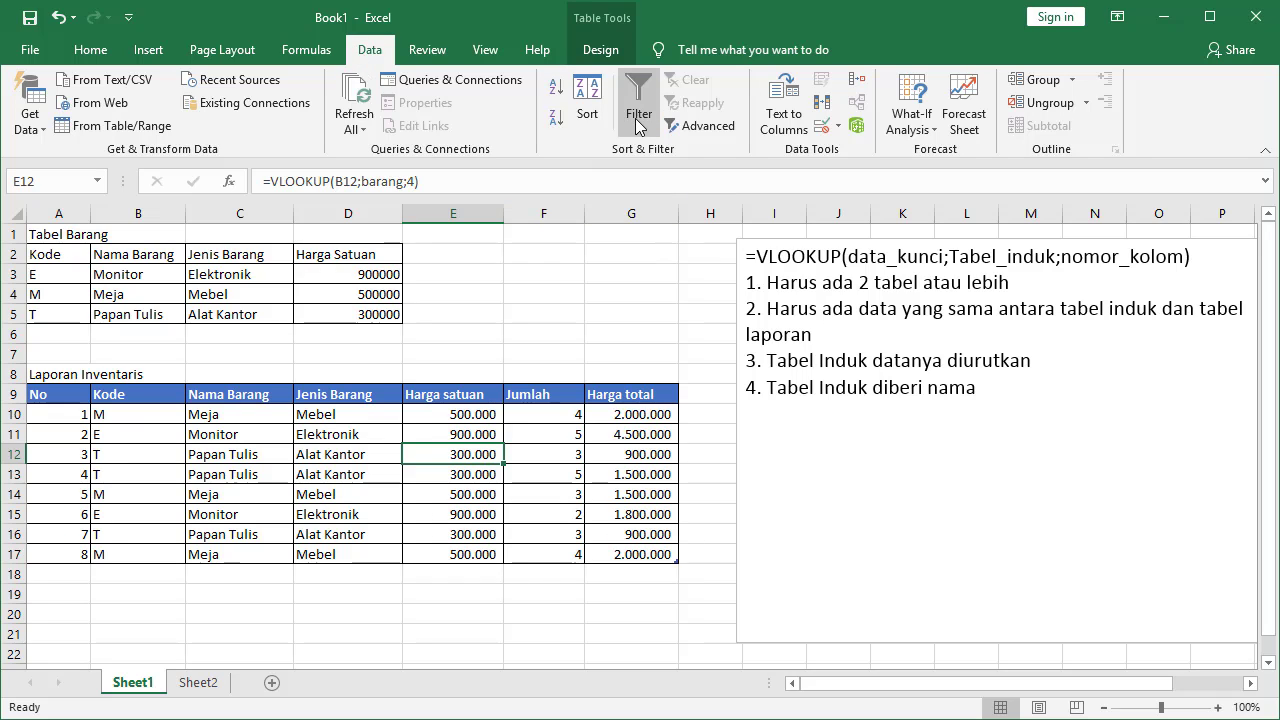
pyautogui.click(288, 496)
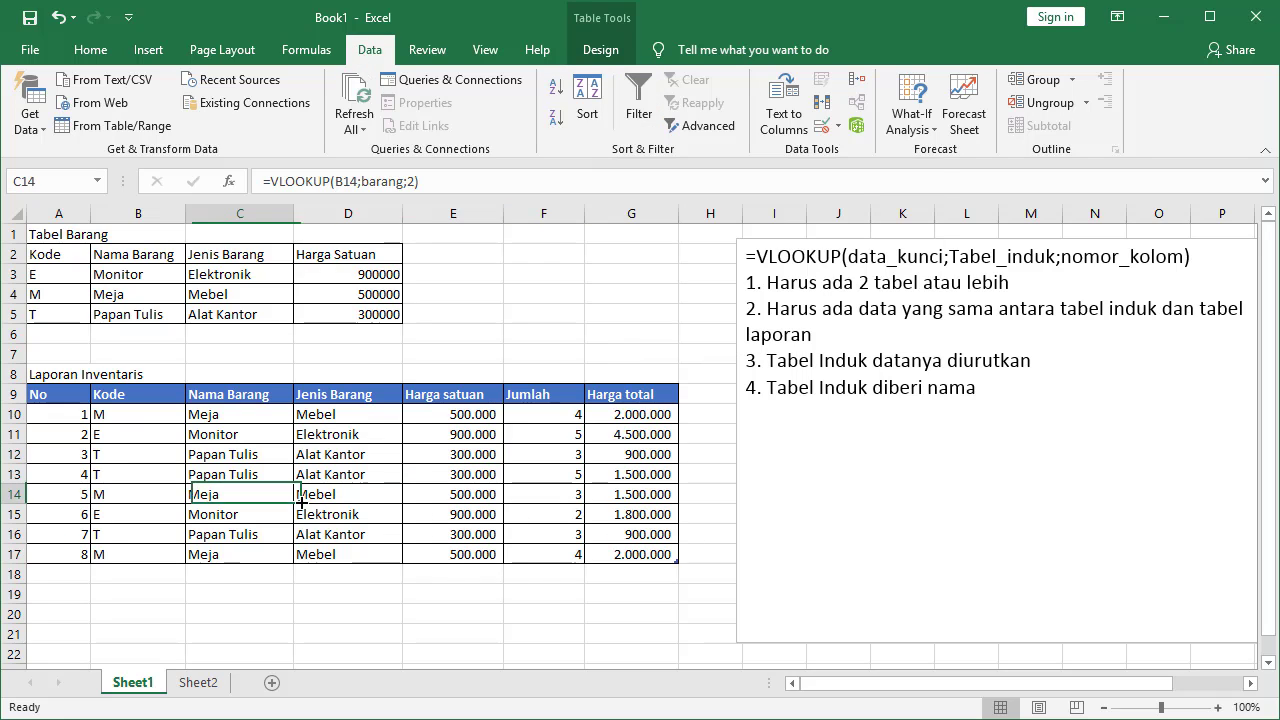
pyautogui.click(650, 612)
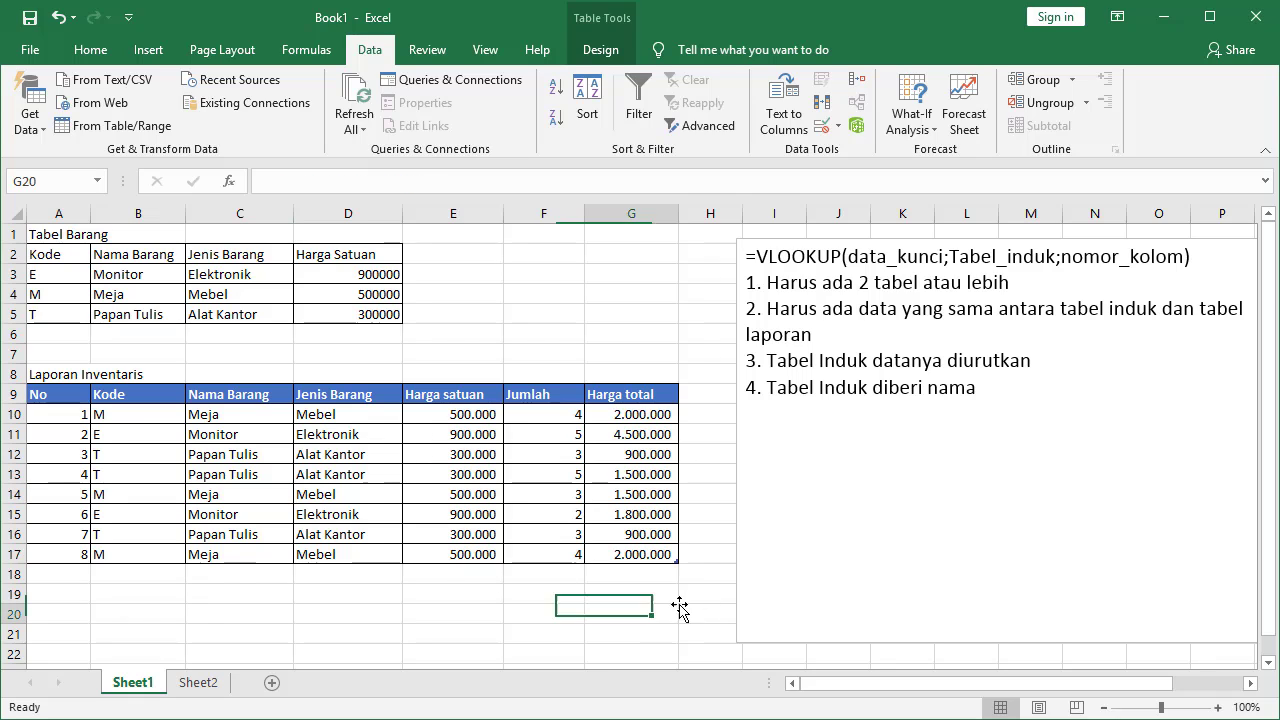